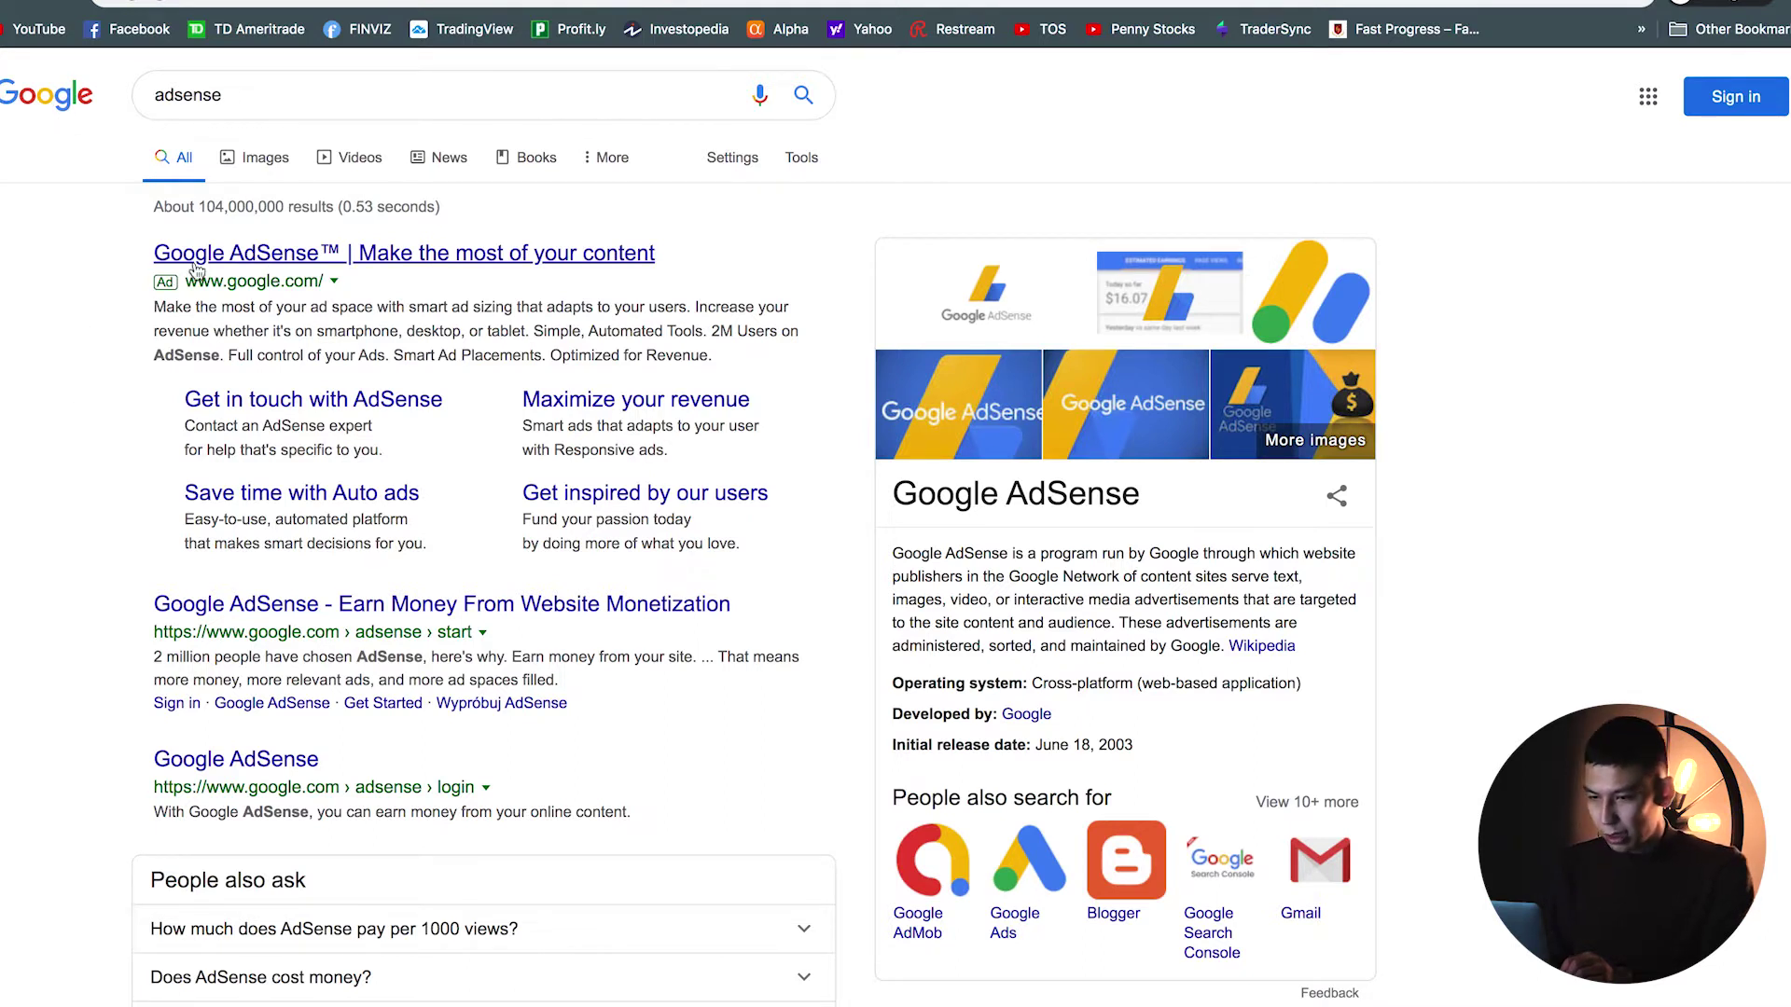
Step: From the 'adsense' search results, open 'Google AdSense - Earn Money From Website Monetization'
{"action": "left_click", "coordinate": [260, 612]}
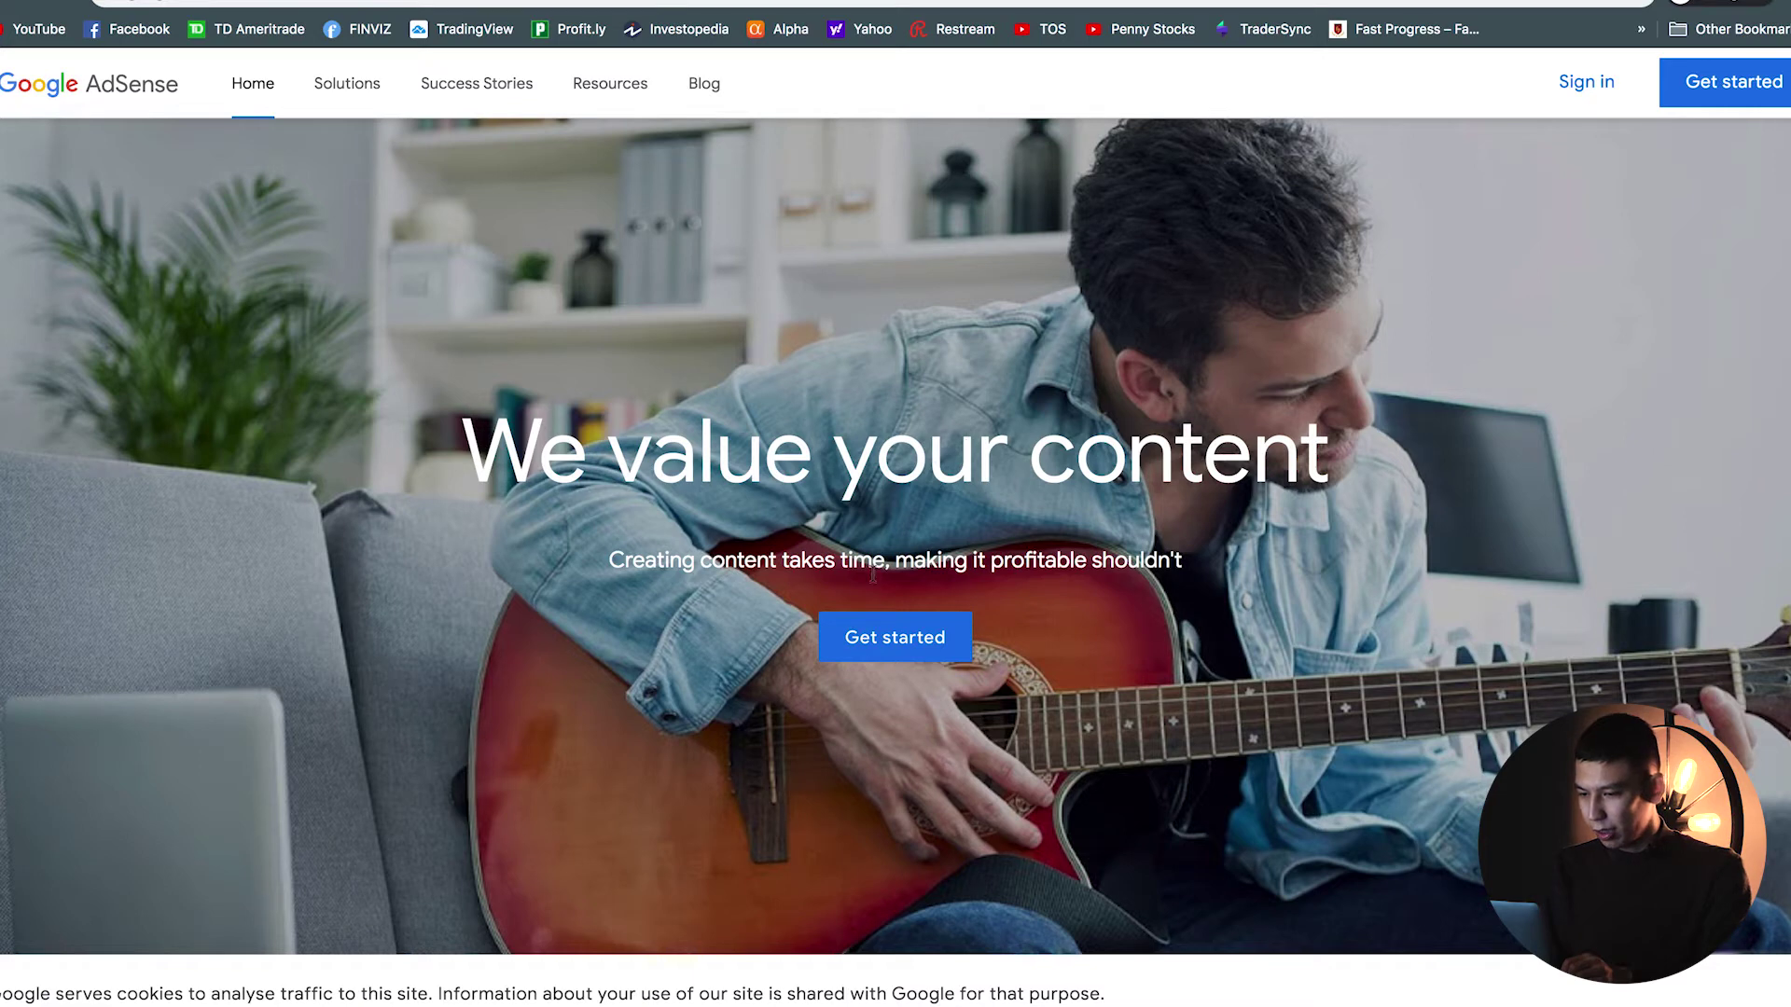
Step: Start the AdSense sign-up form, then open an incognito window showing YouTube
{"action": "left_click", "coordinate": [919, 644]}
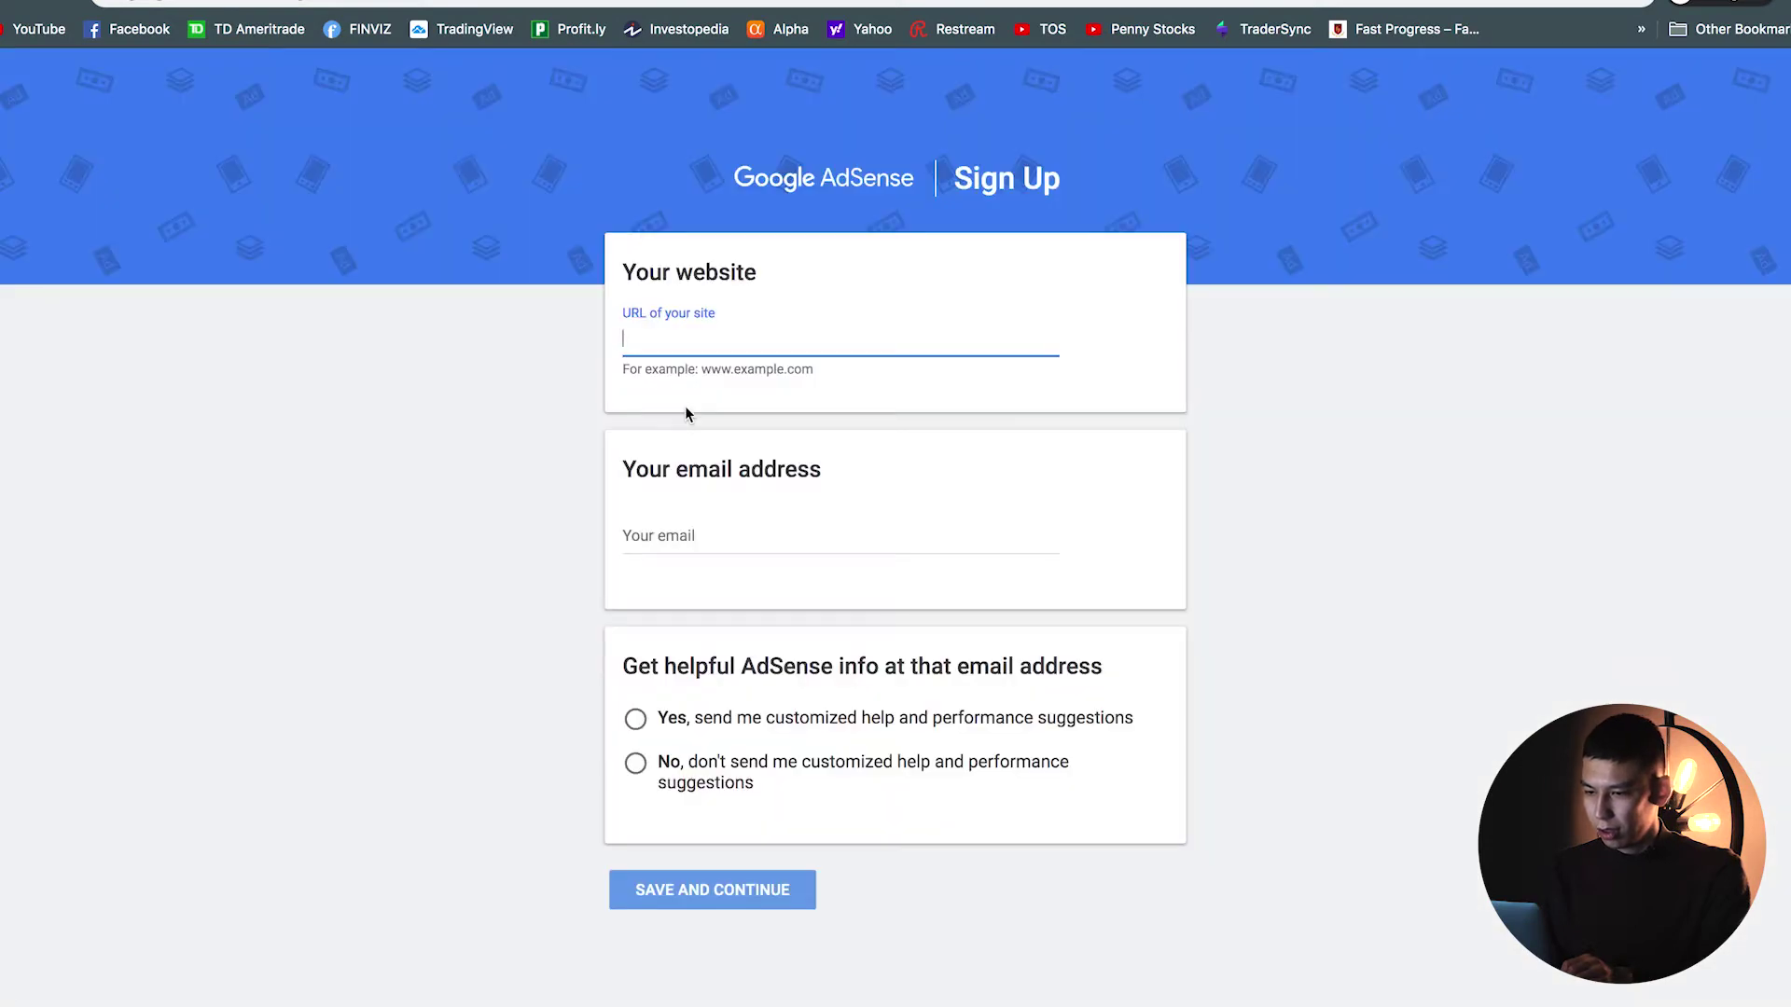
{"action": "left_click", "coordinate": [646, 530]}
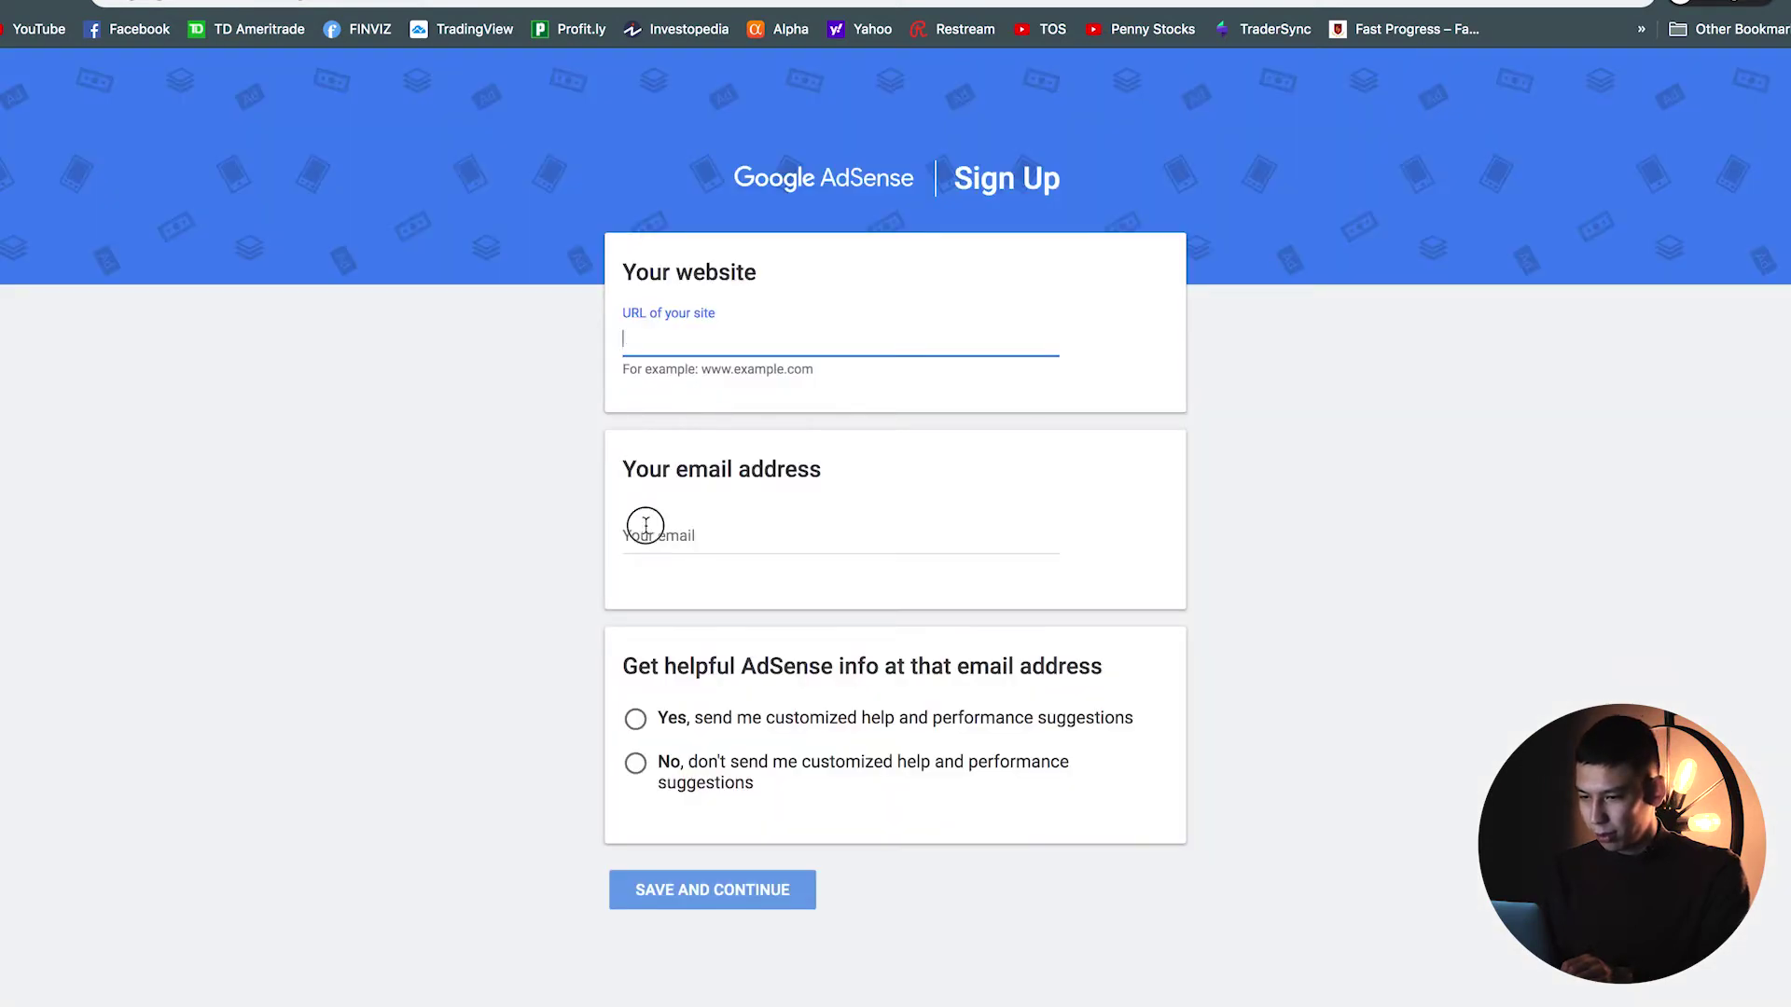
{"action": "left_click", "coordinate": [645, 344]}
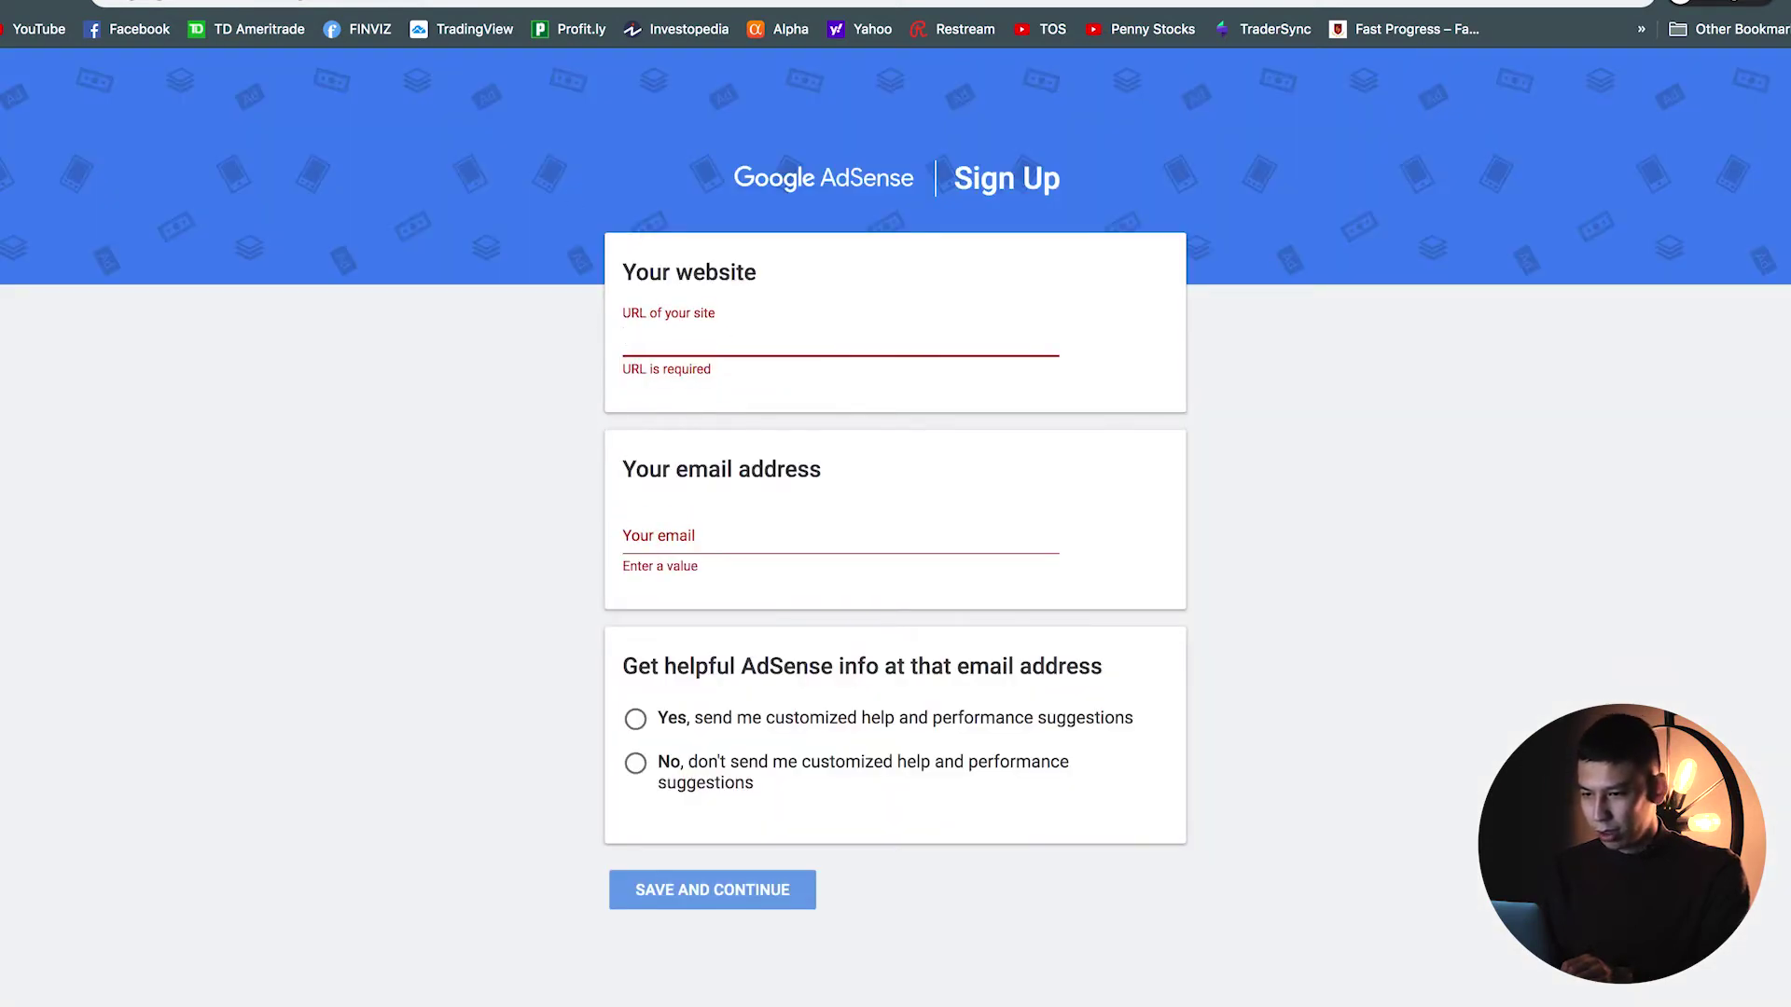
{"action": "key", "text": "super+shift+n"}
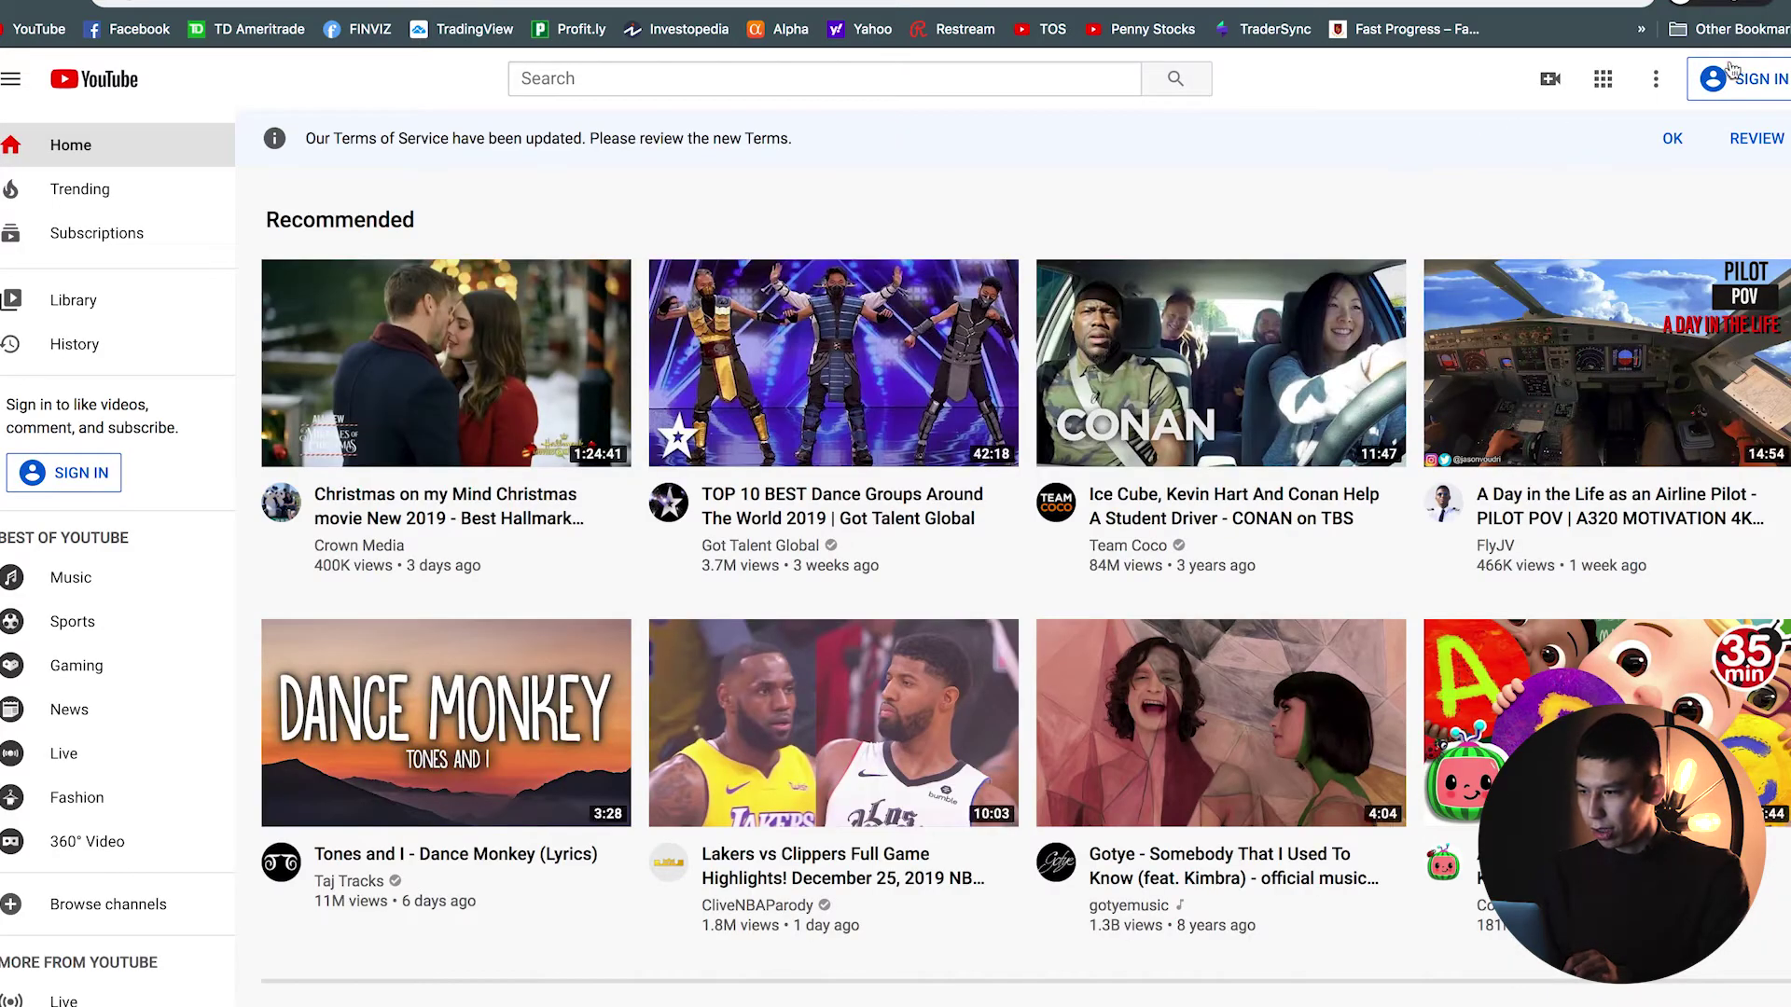
Step: Sign in to YouTube with the account's Gmail address to reach the password prompt
{"action": "left_click", "coordinate": [1733, 80]}
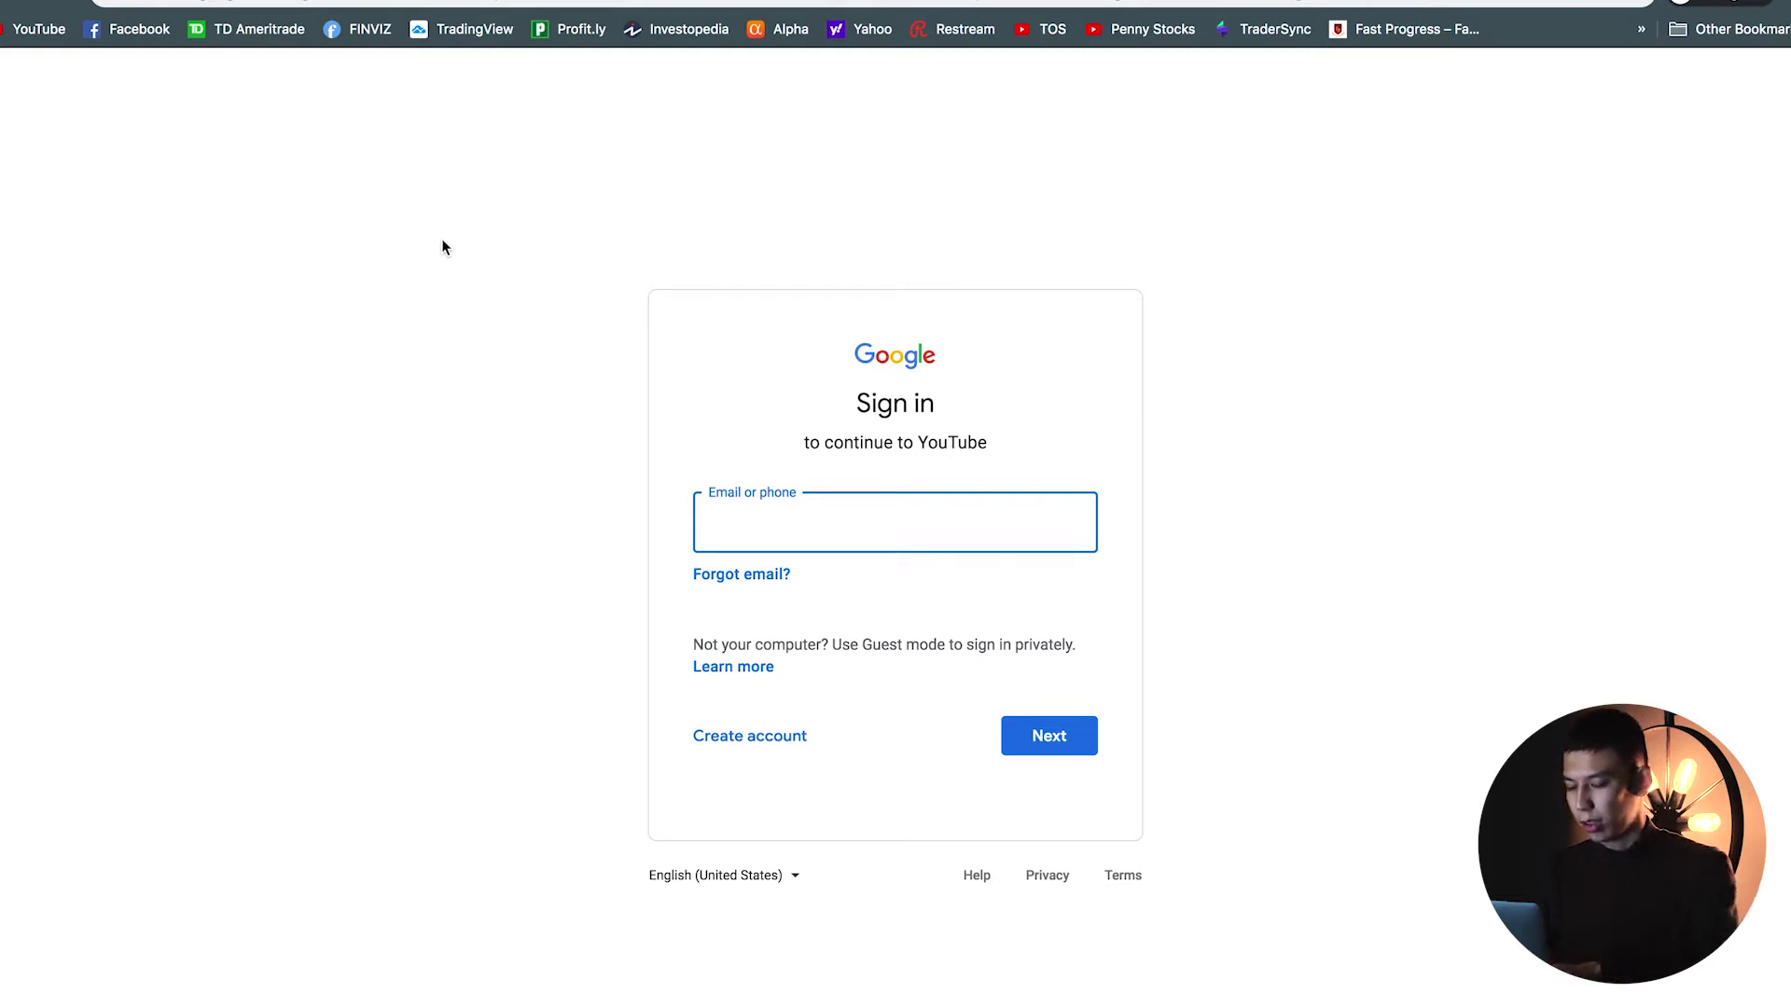
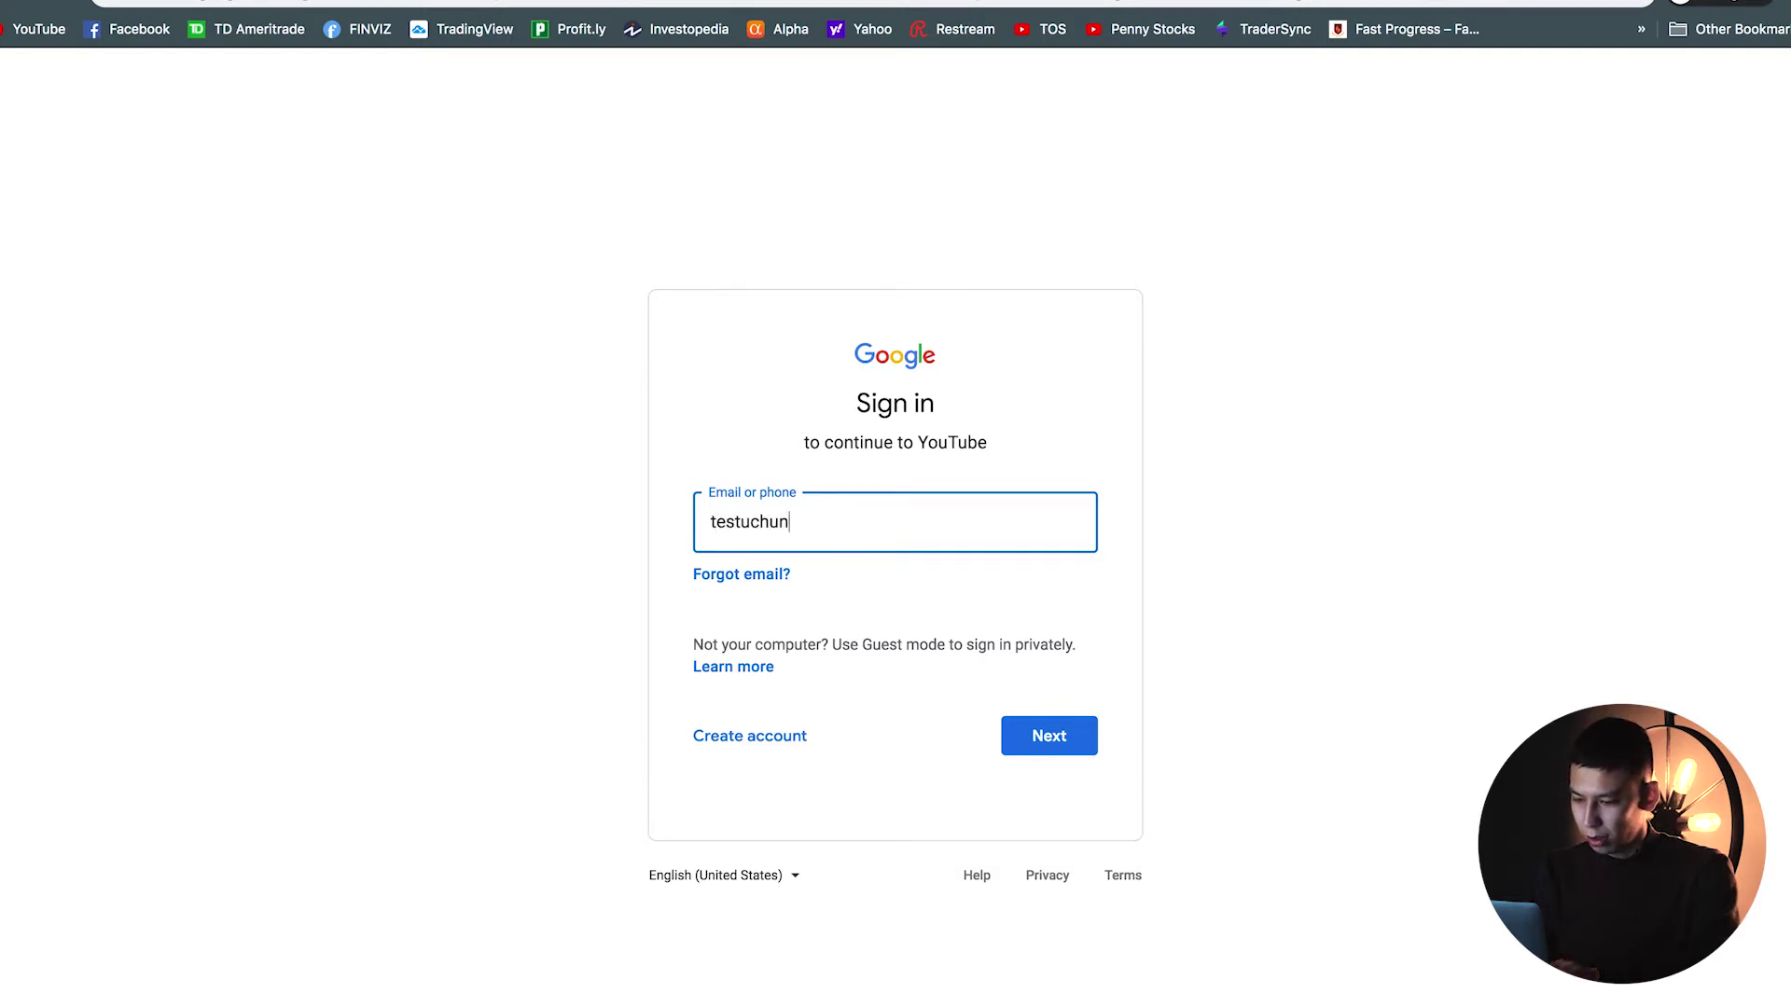
{"action": "left_click", "coordinate": [440, 244]}
{"action": "left_click", "coordinate": [853, 512]}
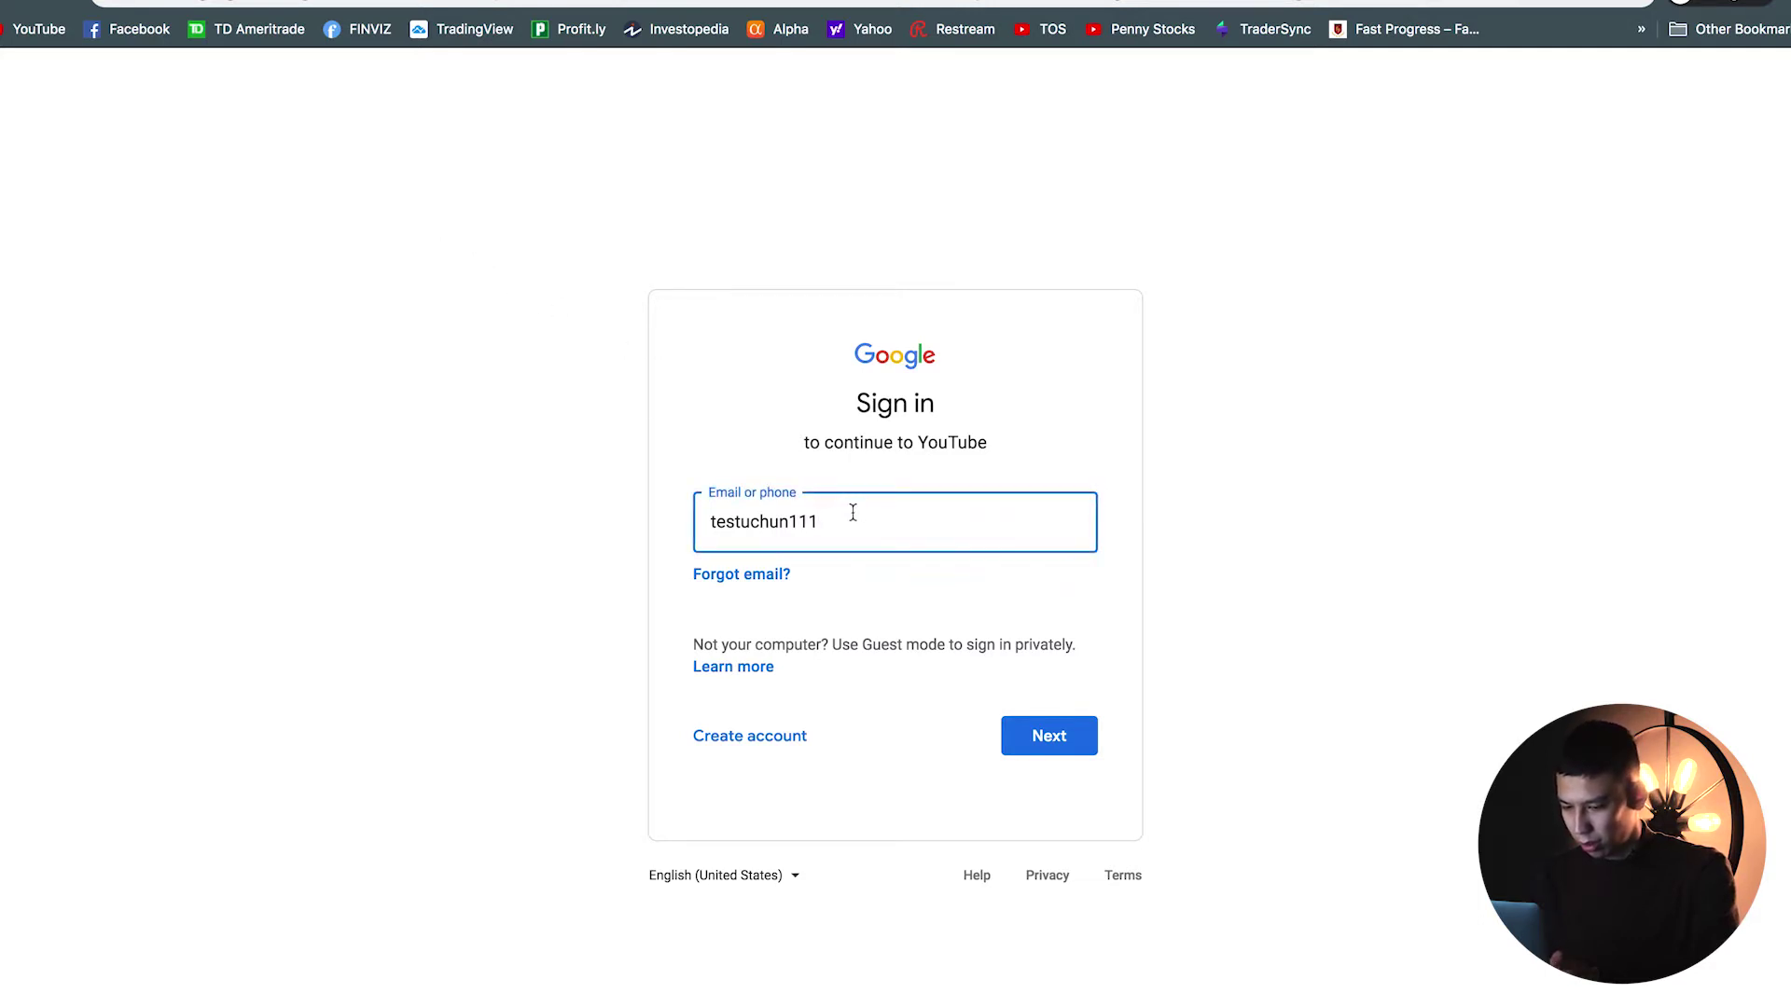
{"action": "type", "text": "@gmail.com"}
{"action": "left_click", "coordinate": [1062, 740]}
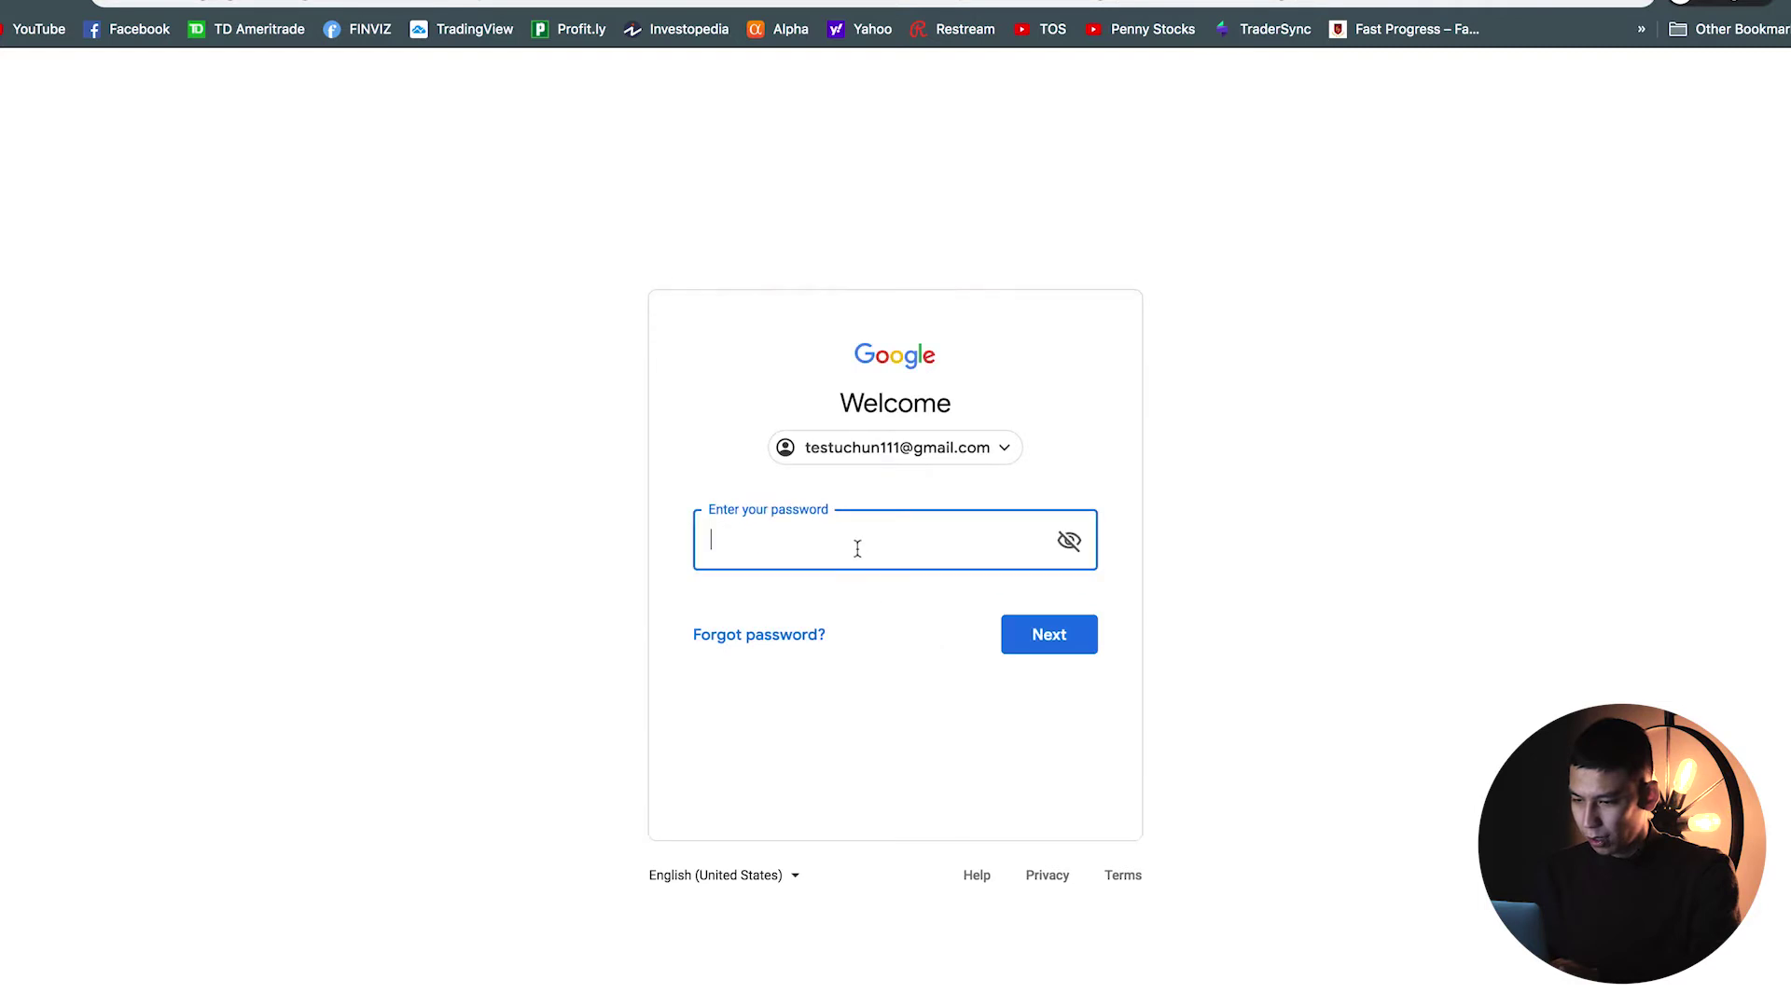
Step: Enter the account password and submit it to finish the YouTube sign-in
{"action": "left_click", "coordinate": [856, 546]}
{"action": "left_click", "coordinate": [607, 535]}
{"action": "left_click", "coordinate": [746, 552]}
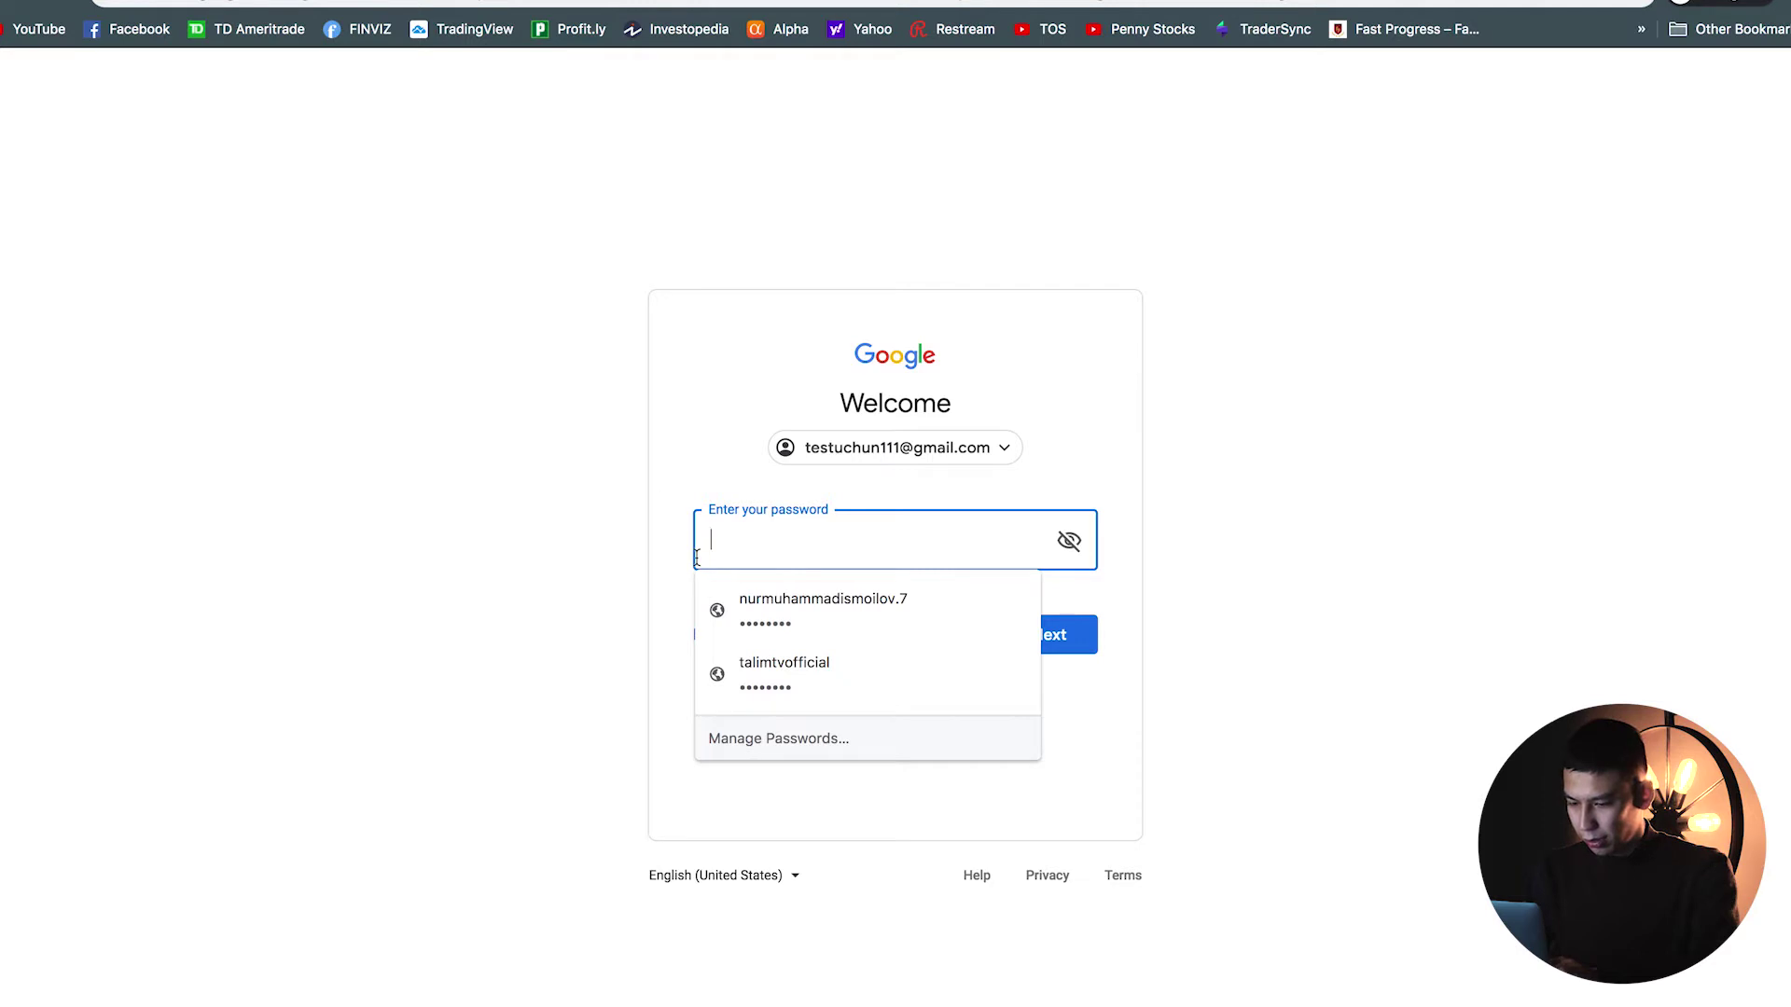
{"action": "type", "text": "****"}
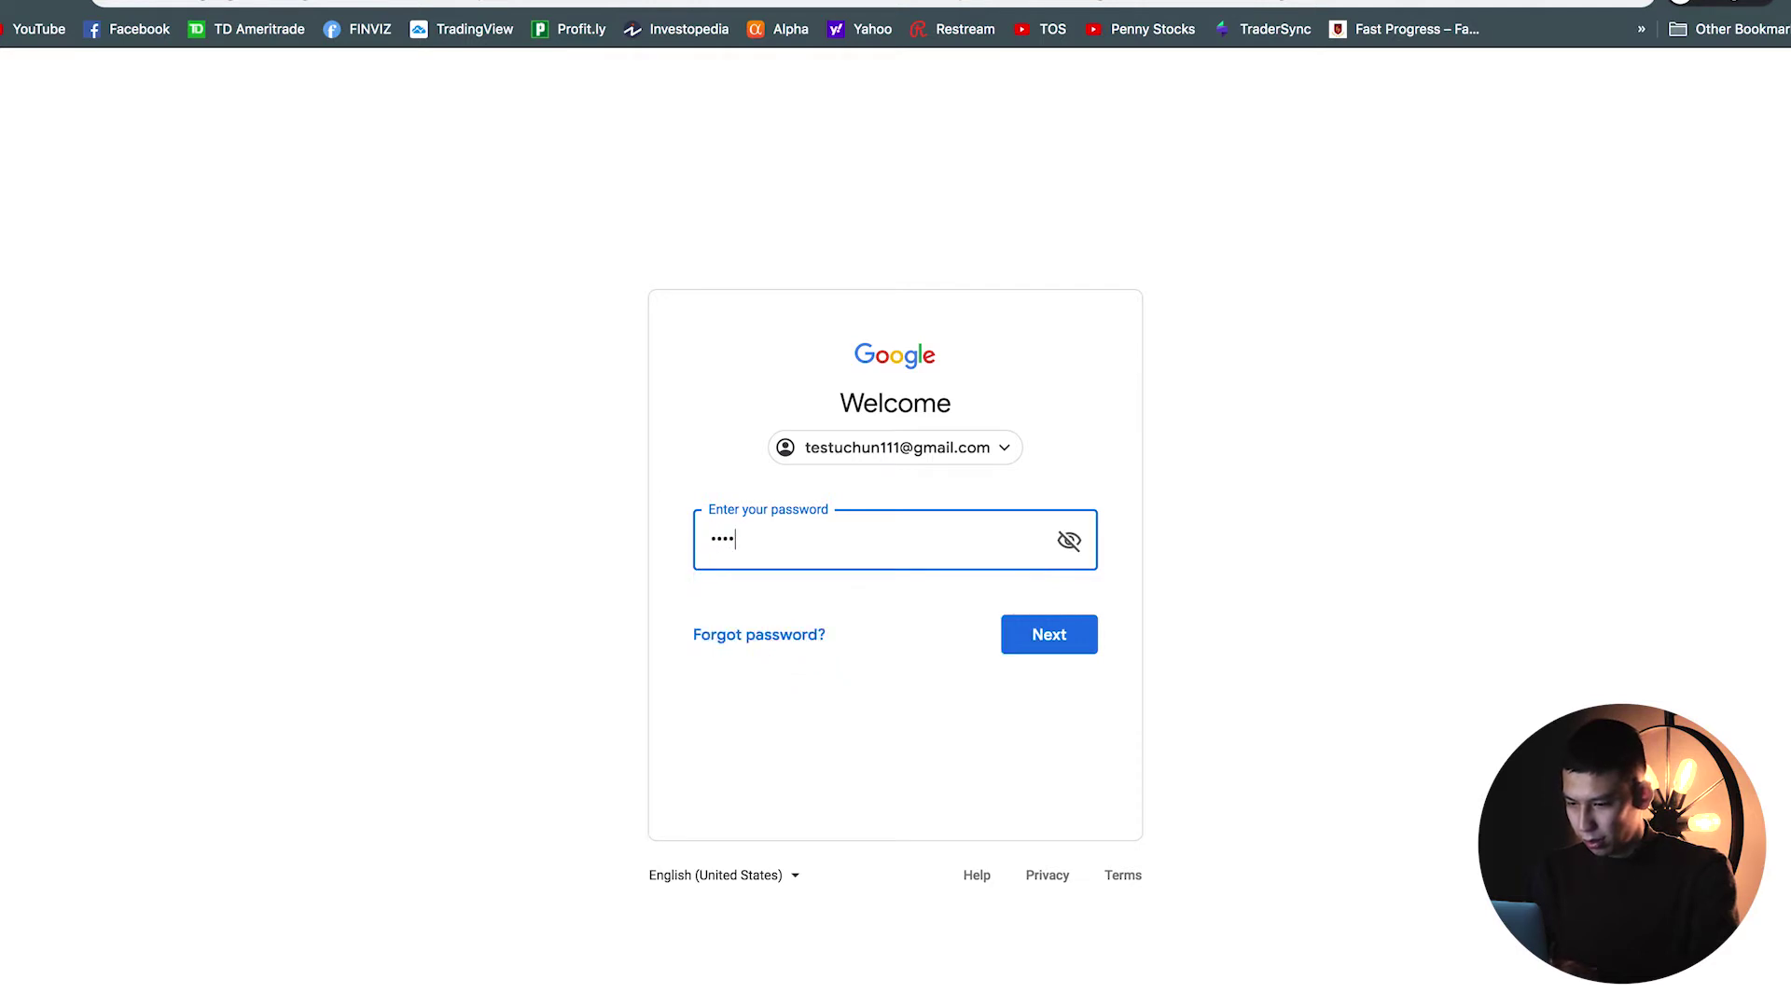
{"action": "type", "text": "****"}
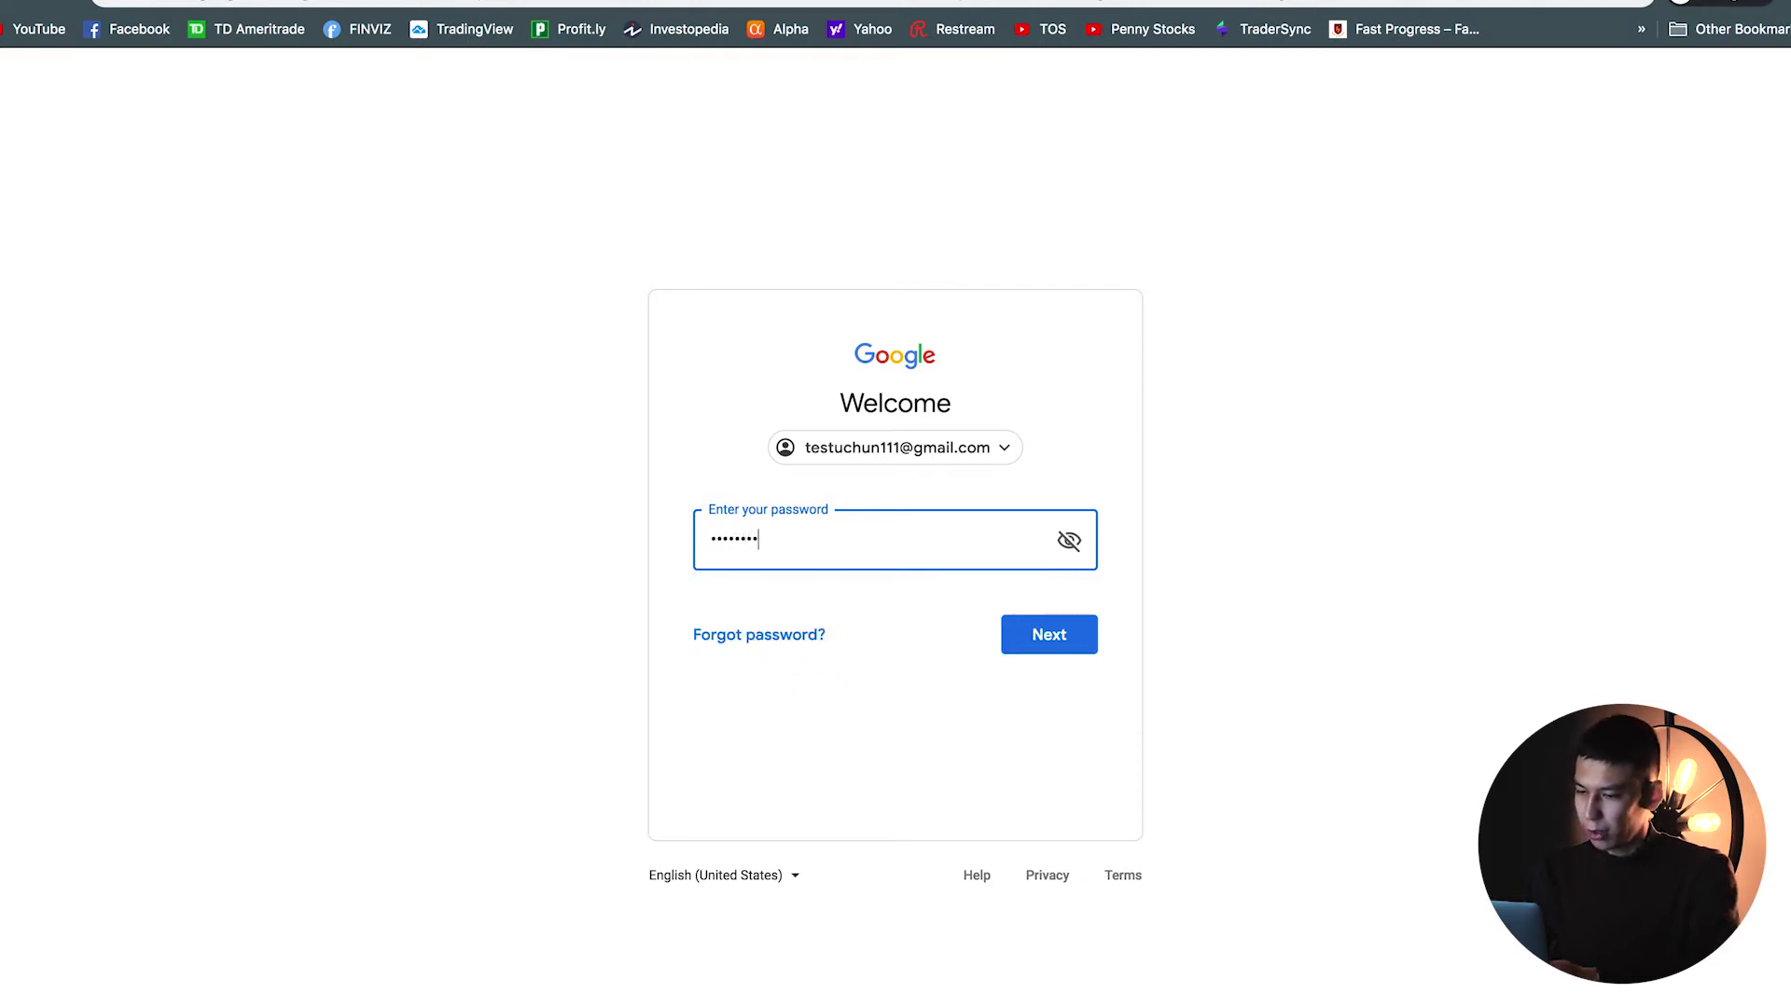
{"action": "left_click", "coordinate": [1037, 623]}
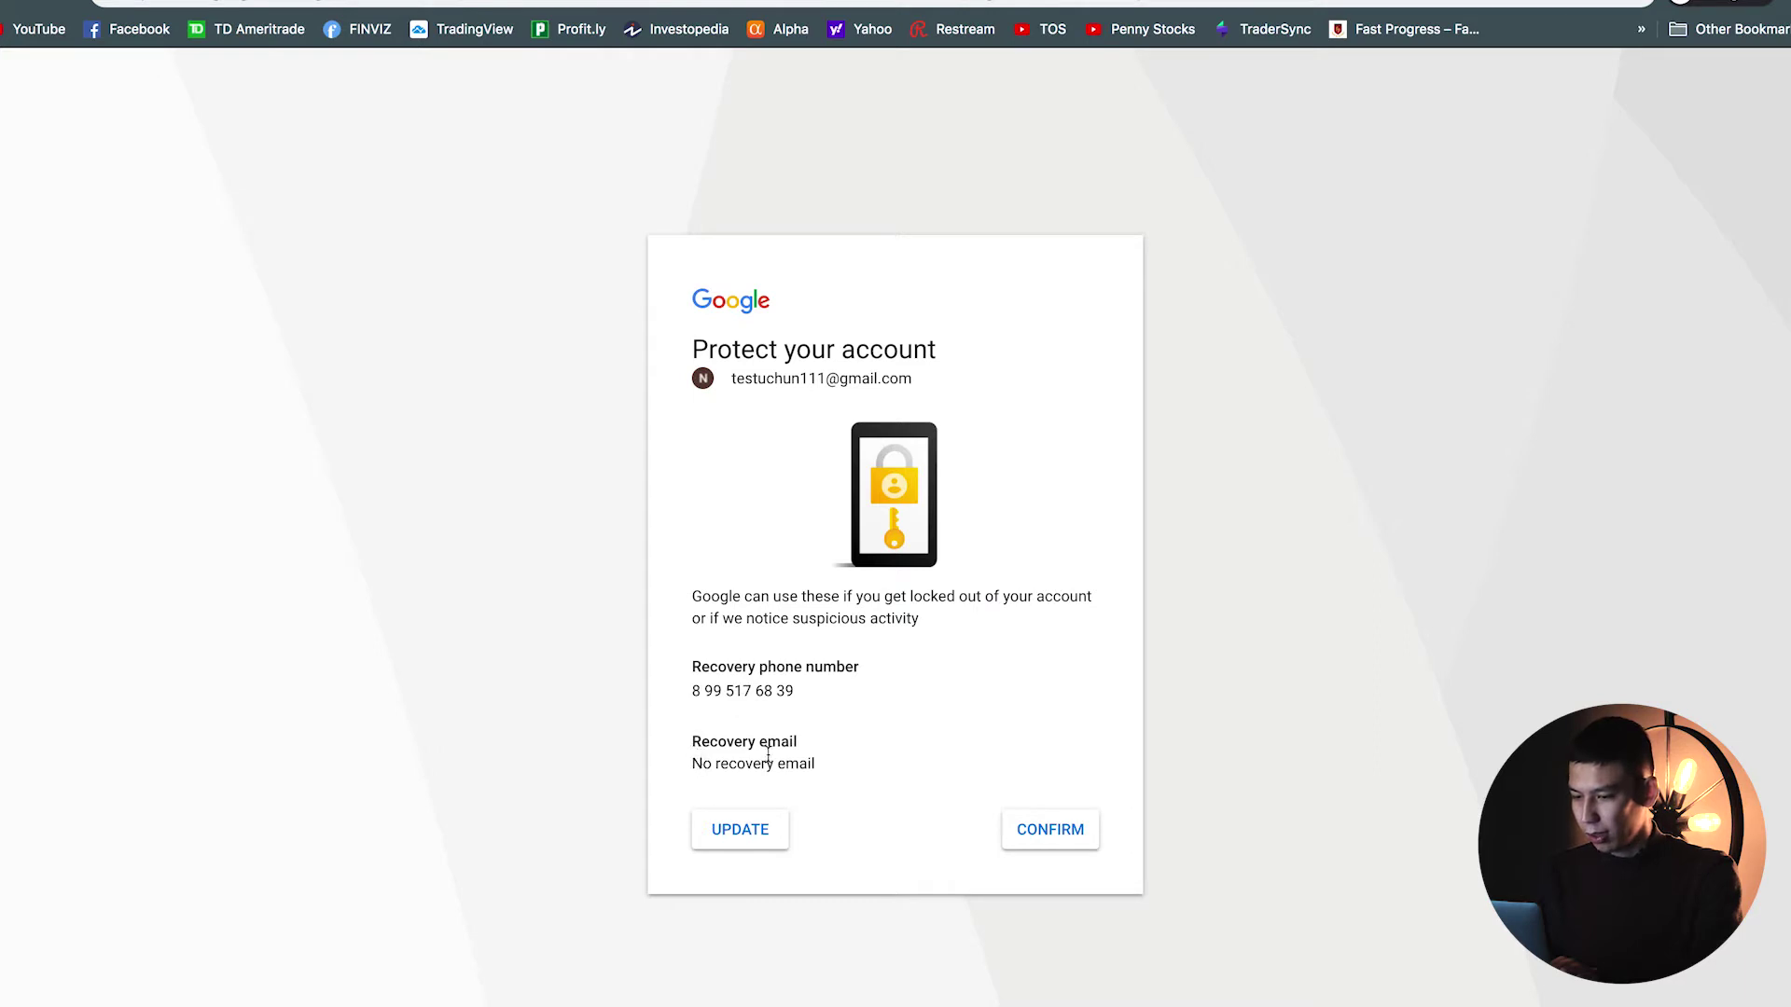
Step: Confirm the existing recovery details and go to the account's own YouTube channel page
{"action": "left_click", "coordinate": [814, 796]}
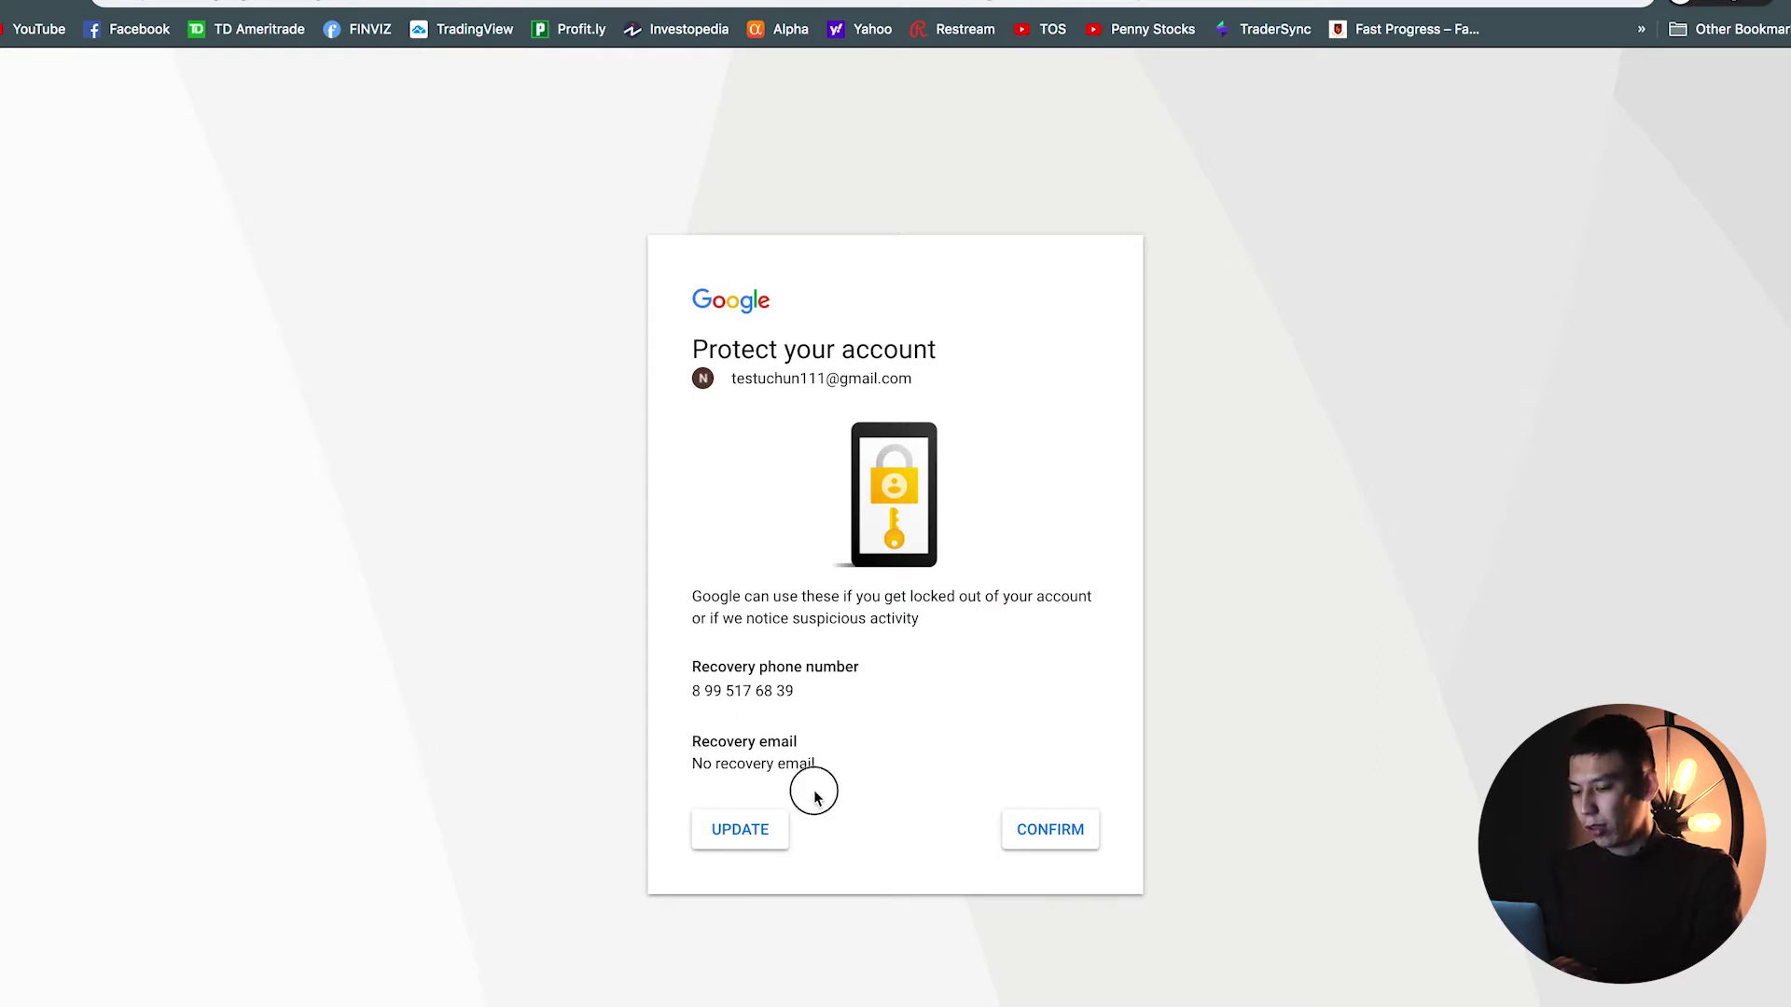
{"action": "left_click", "coordinate": [1060, 830]}
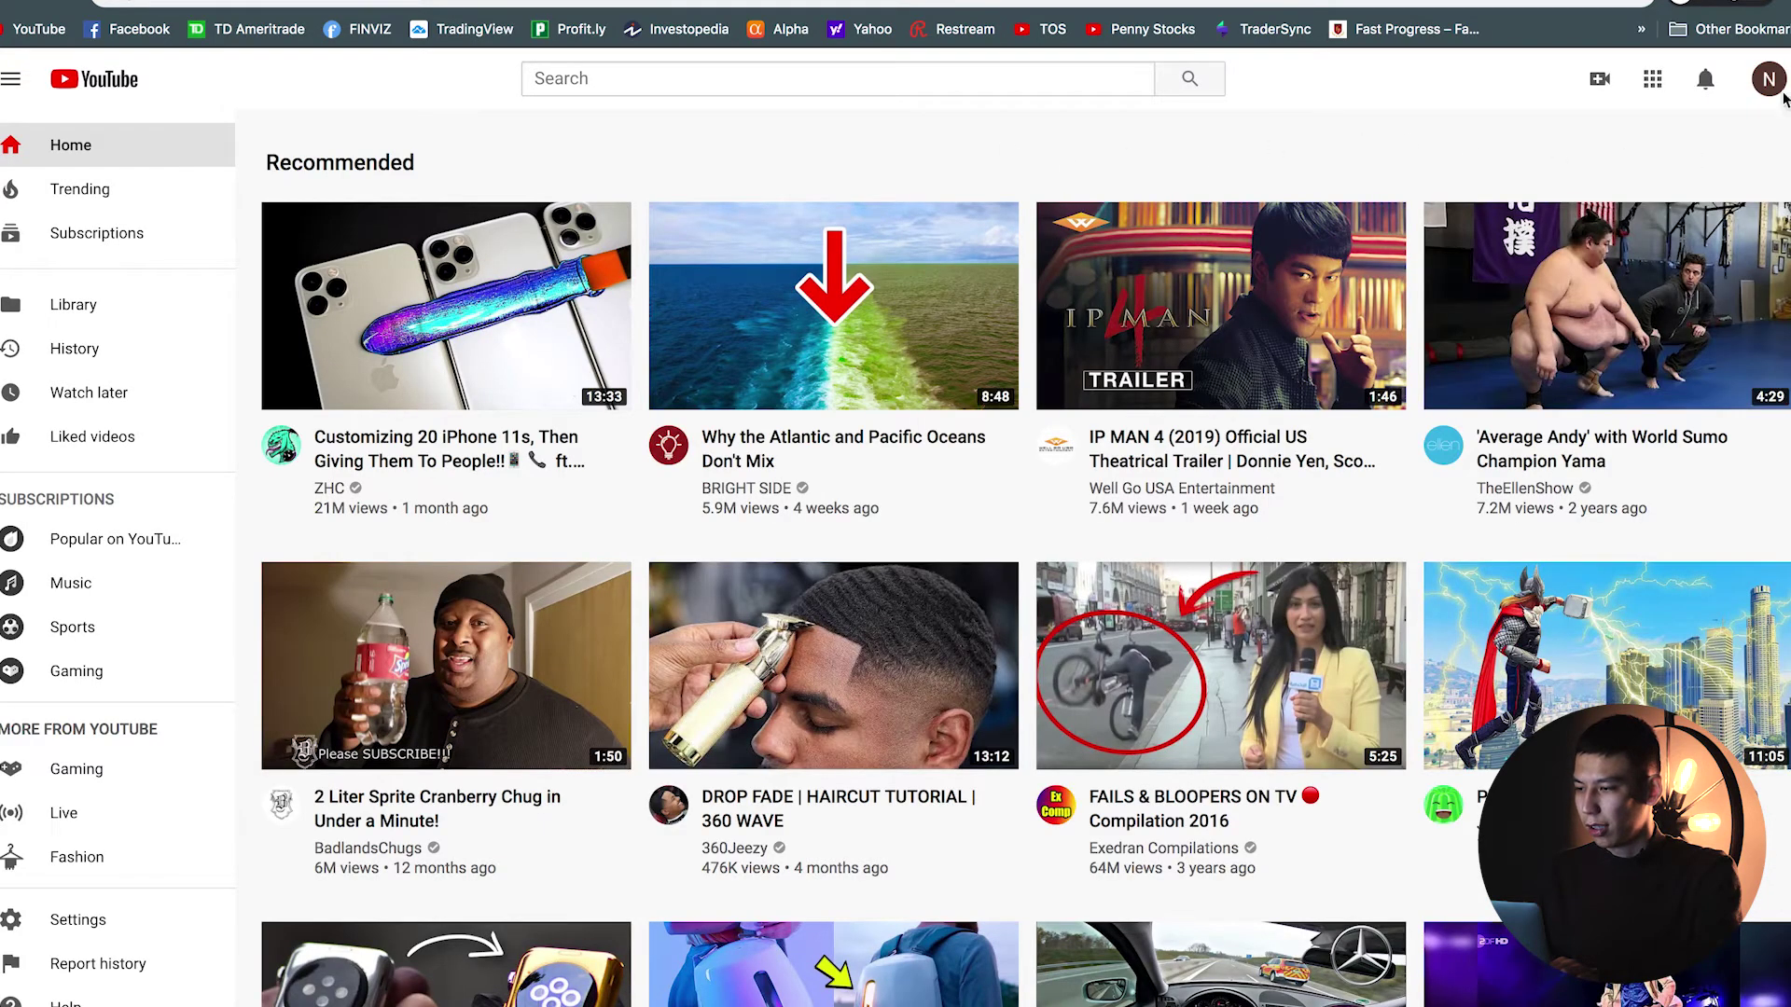
{"action": "left_click", "coordinate": [1768, 80]}
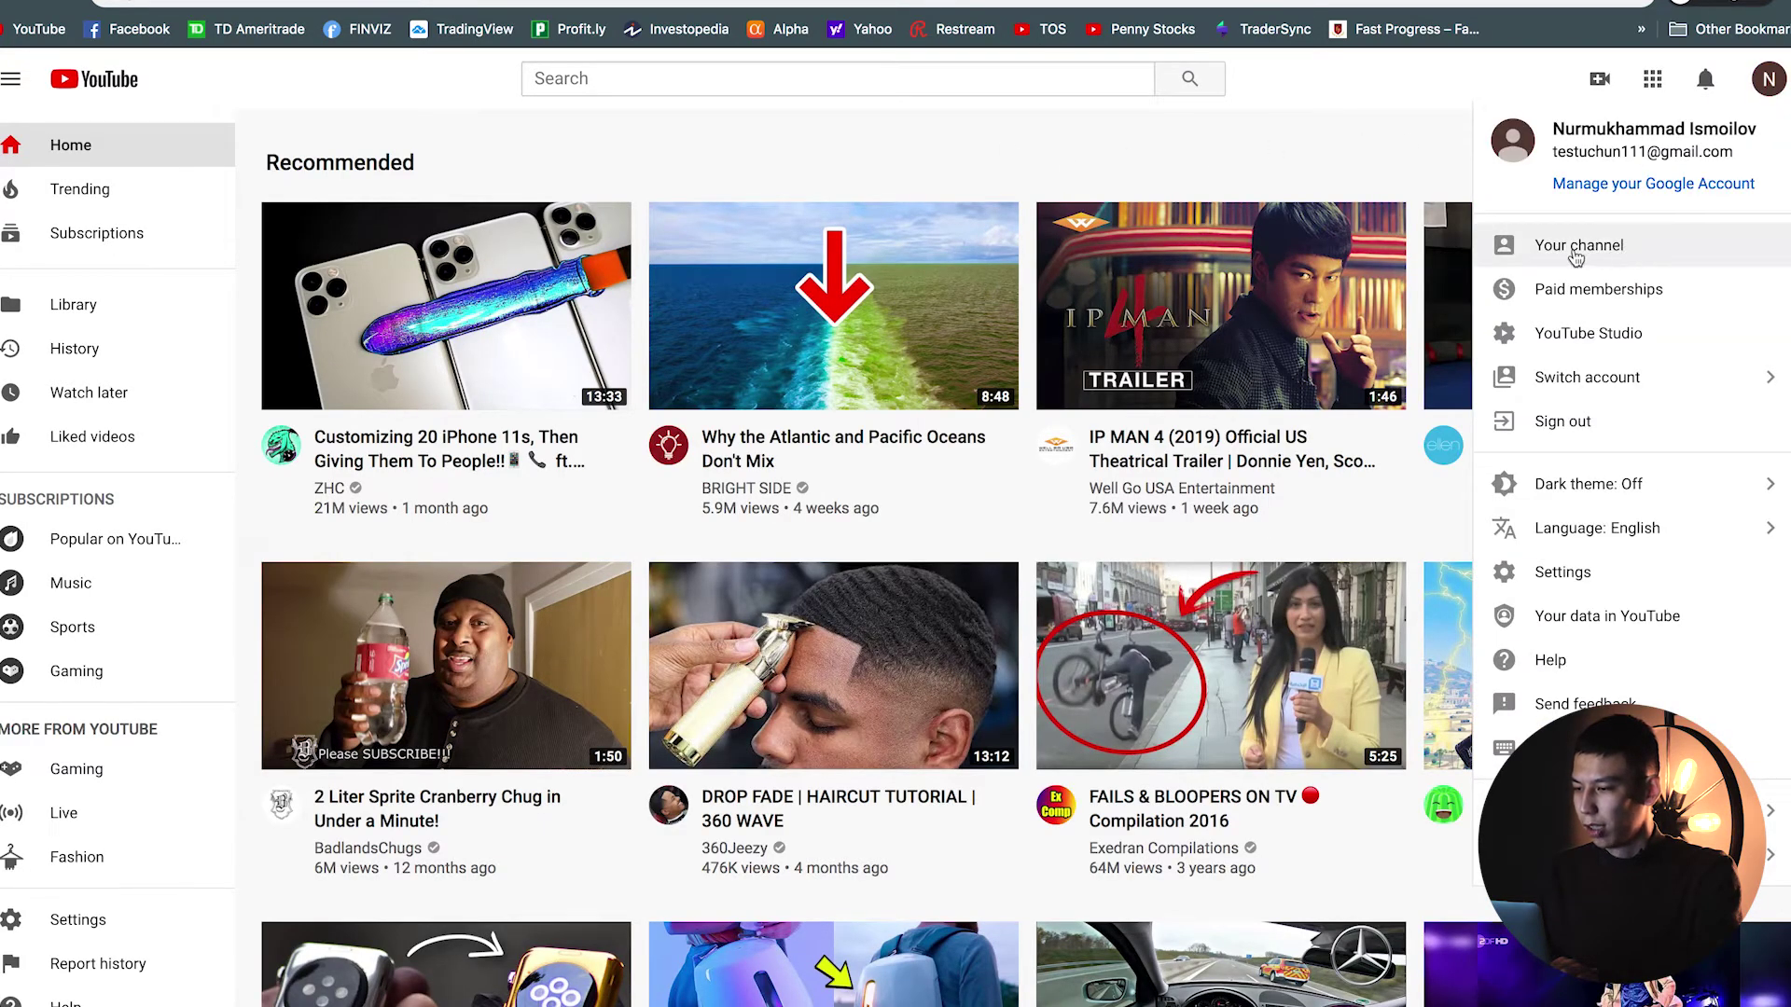
{"action": "left_click", "coordinate": [1577, 246]}
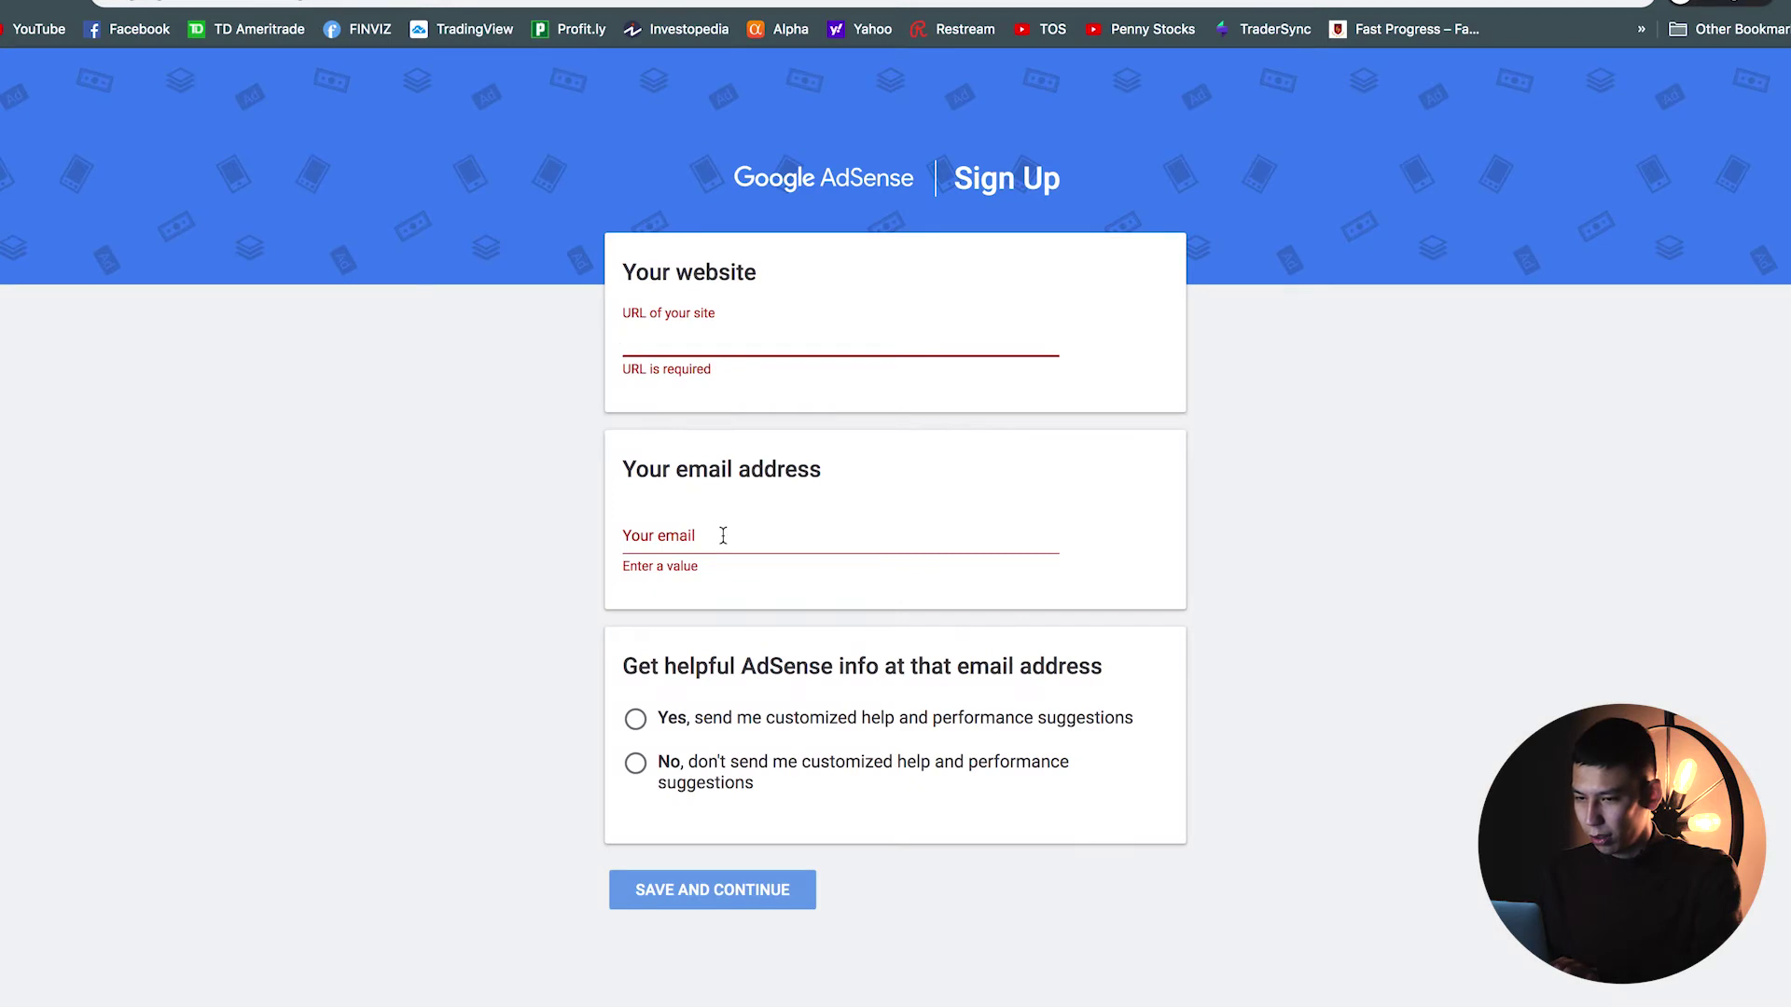
{"action": "left_click", "coordinate": [723, 536]}
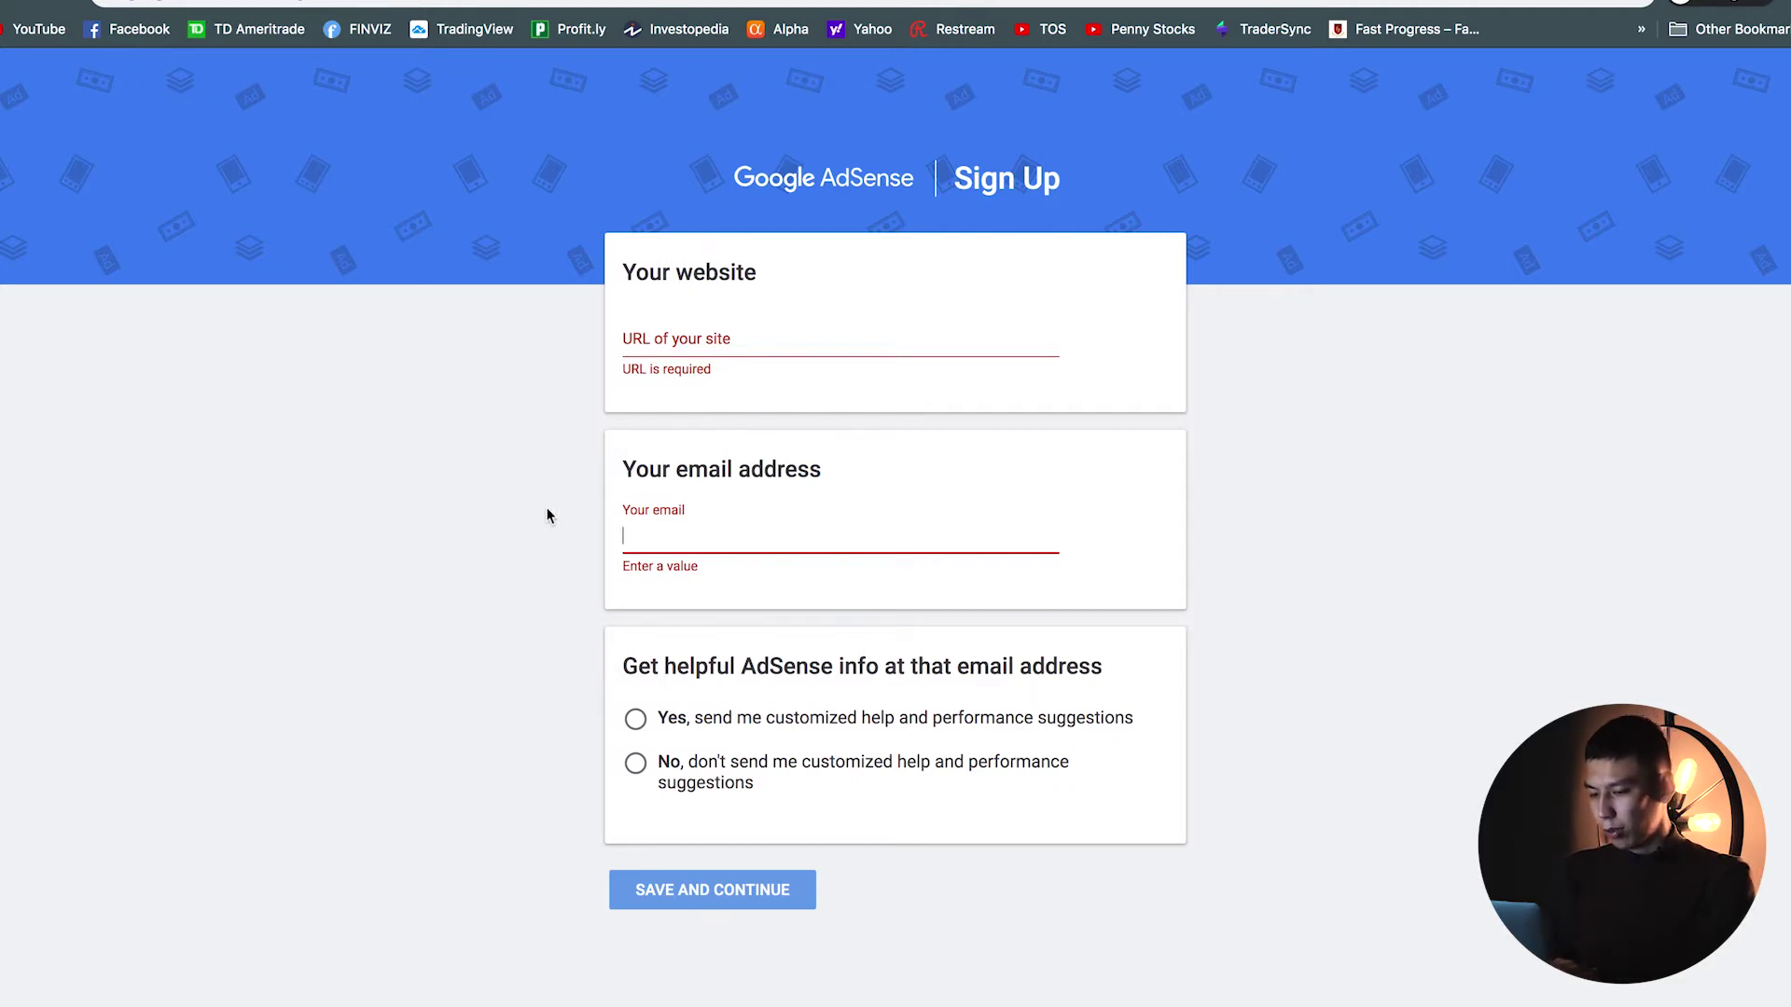
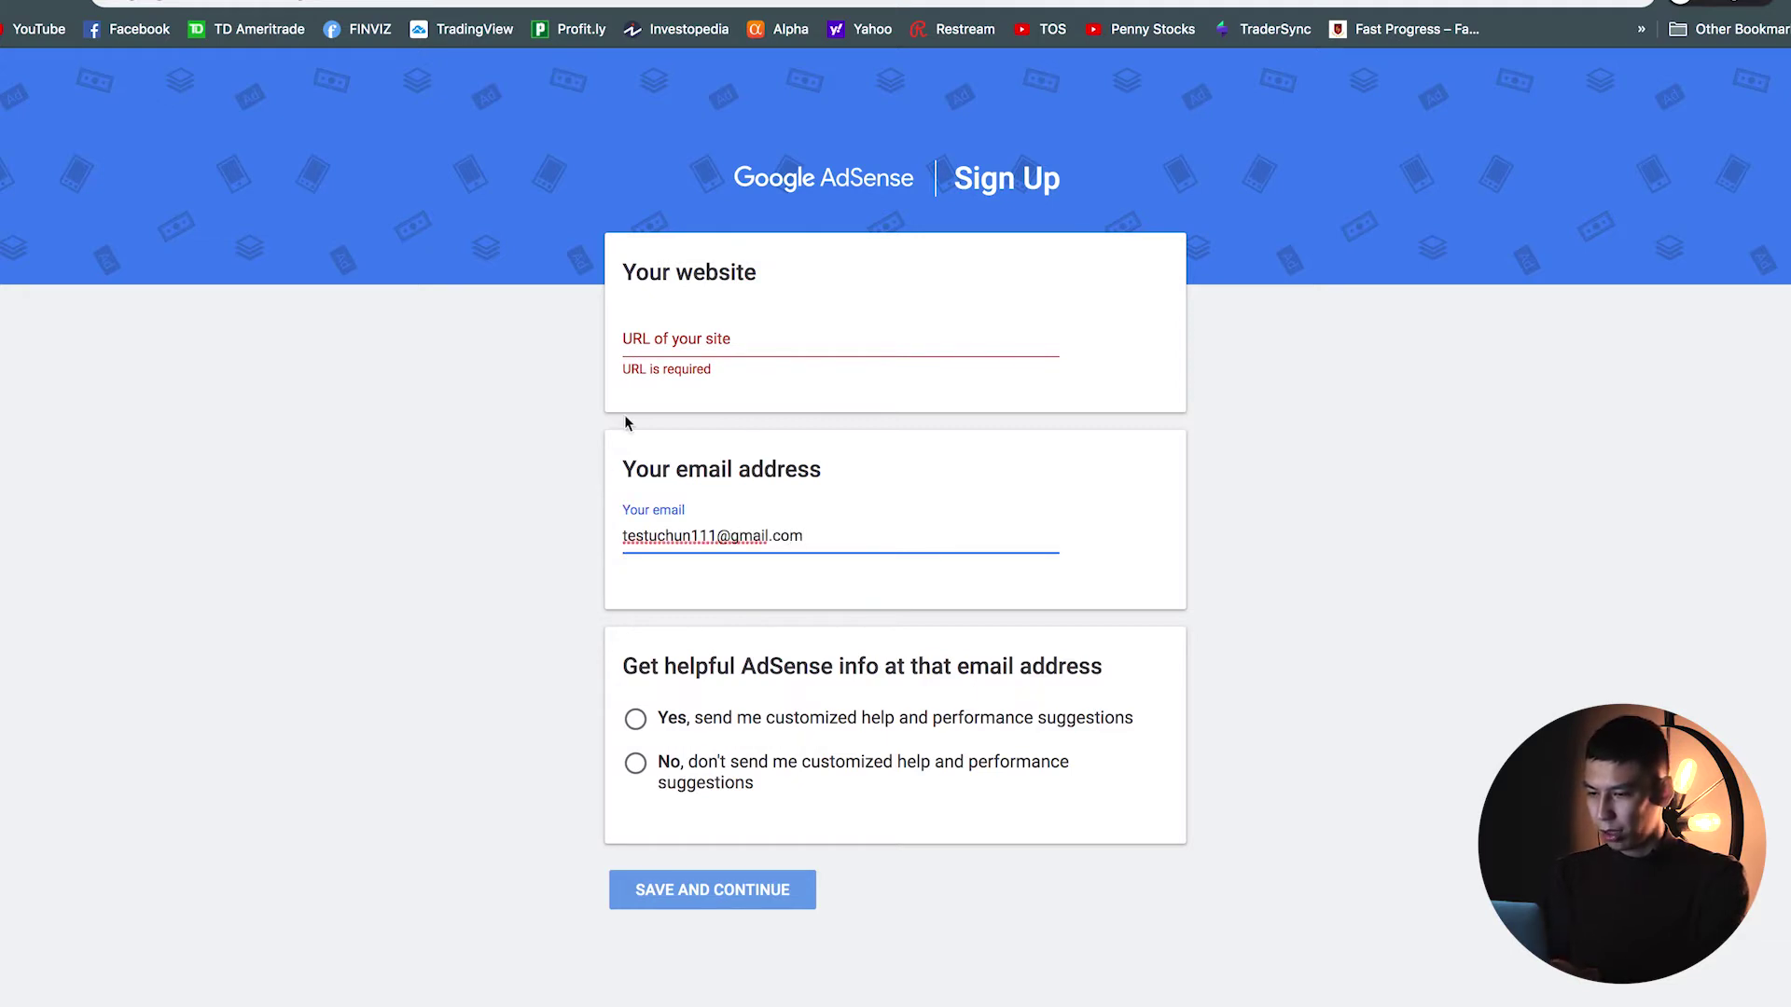
Step: Enter the account's Gmail address in the AdSense email field and move to the site URL field
{"action": "left_click", "coordinate": [666, 336]}
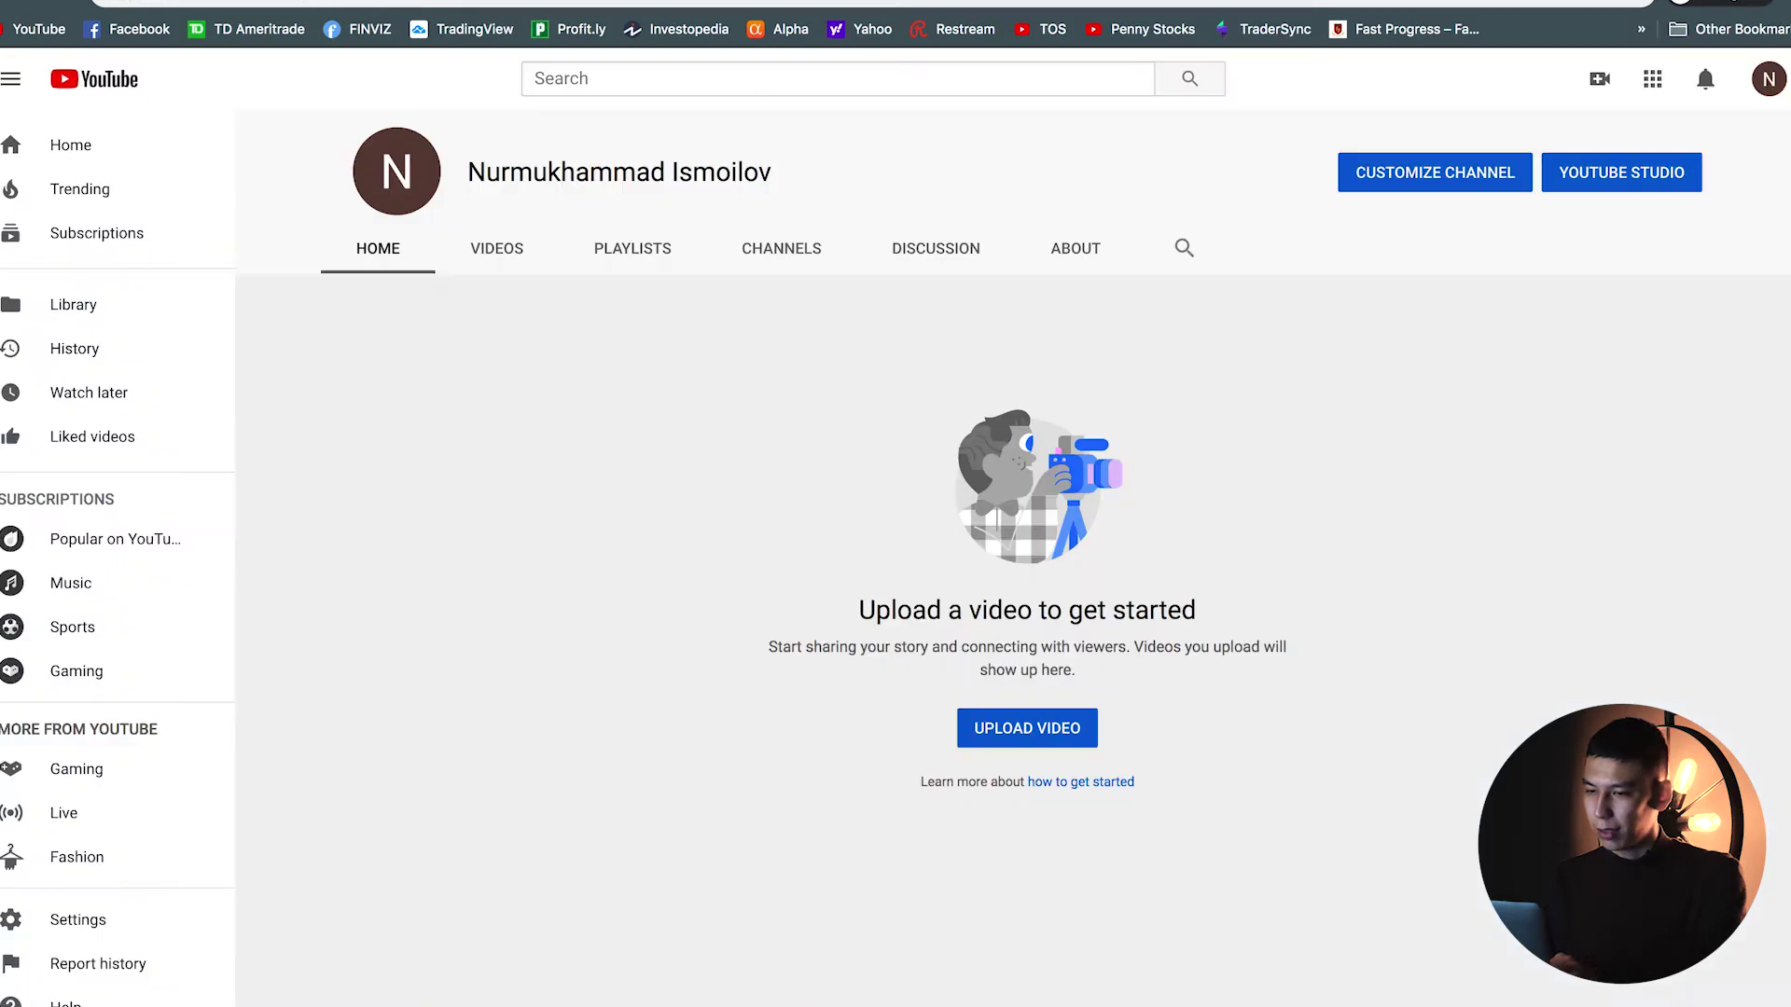
Step: Copy the YouTube channel's URL and paste it into the AdSense site URL field
{"action": "left_click", "coordinate": [541, 5]}
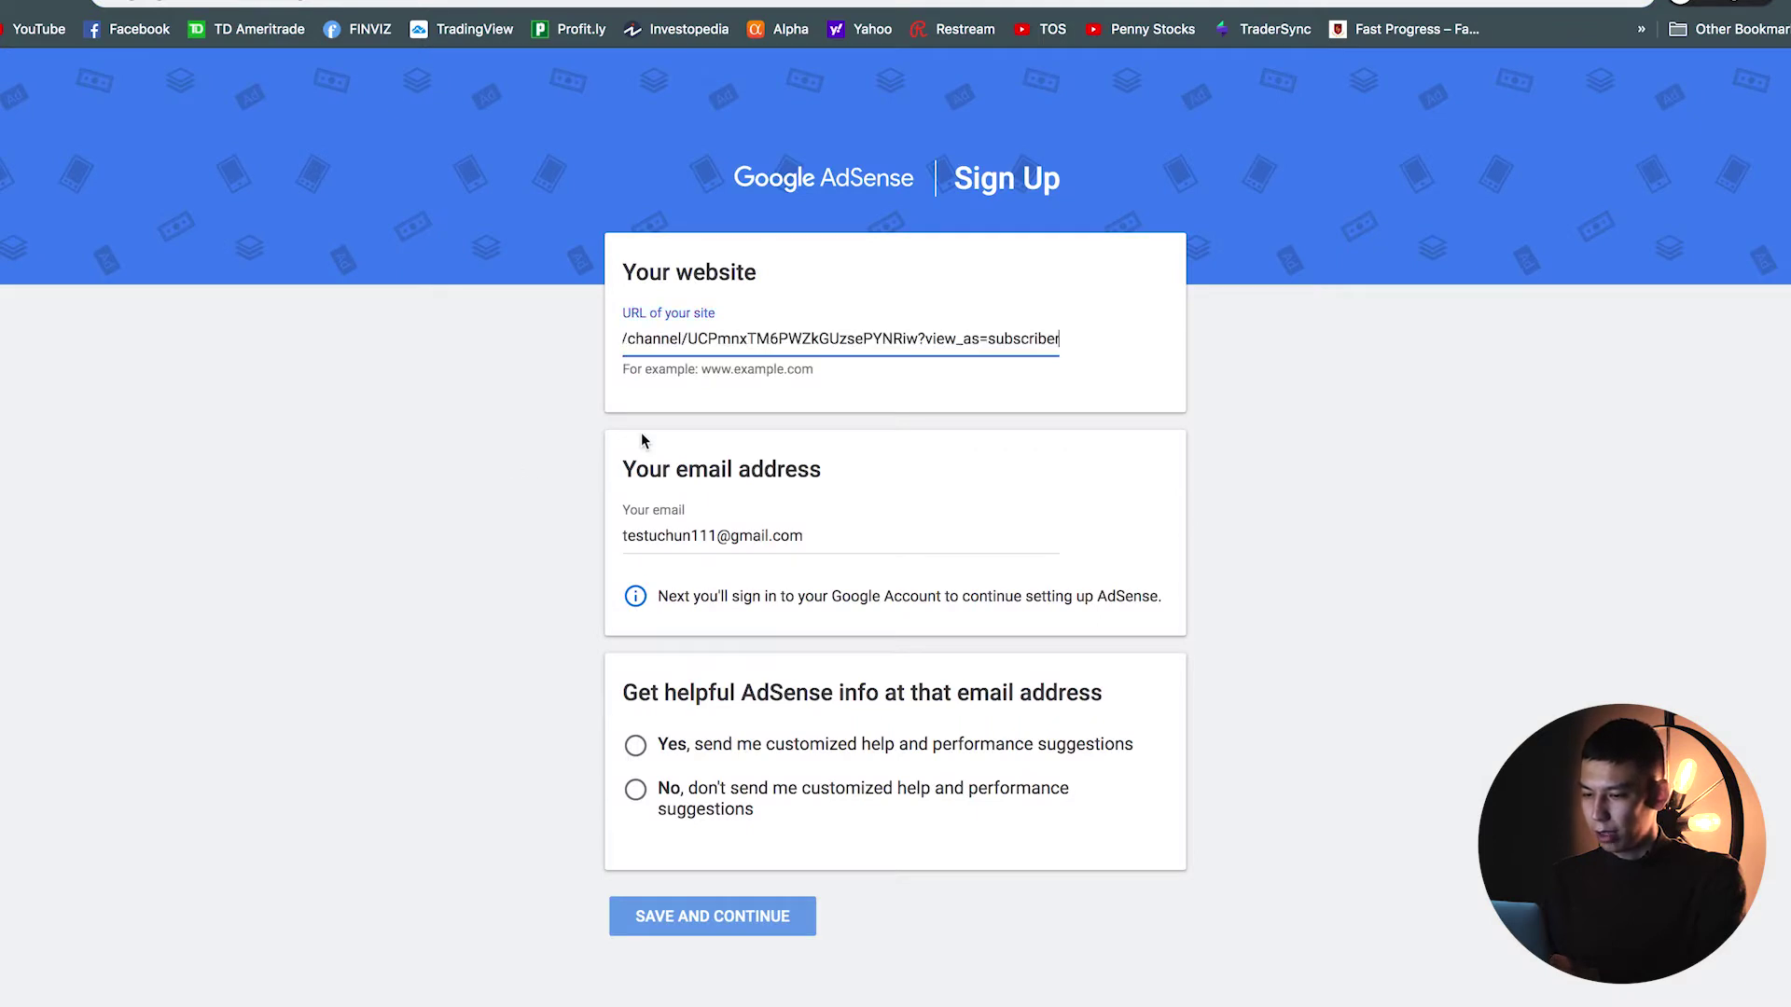
{"action": "type", "text": "https://www.youtube.com/channel/UCPmnxTM6PWZkGUzsePYNRiw?view_as=subscriber"}
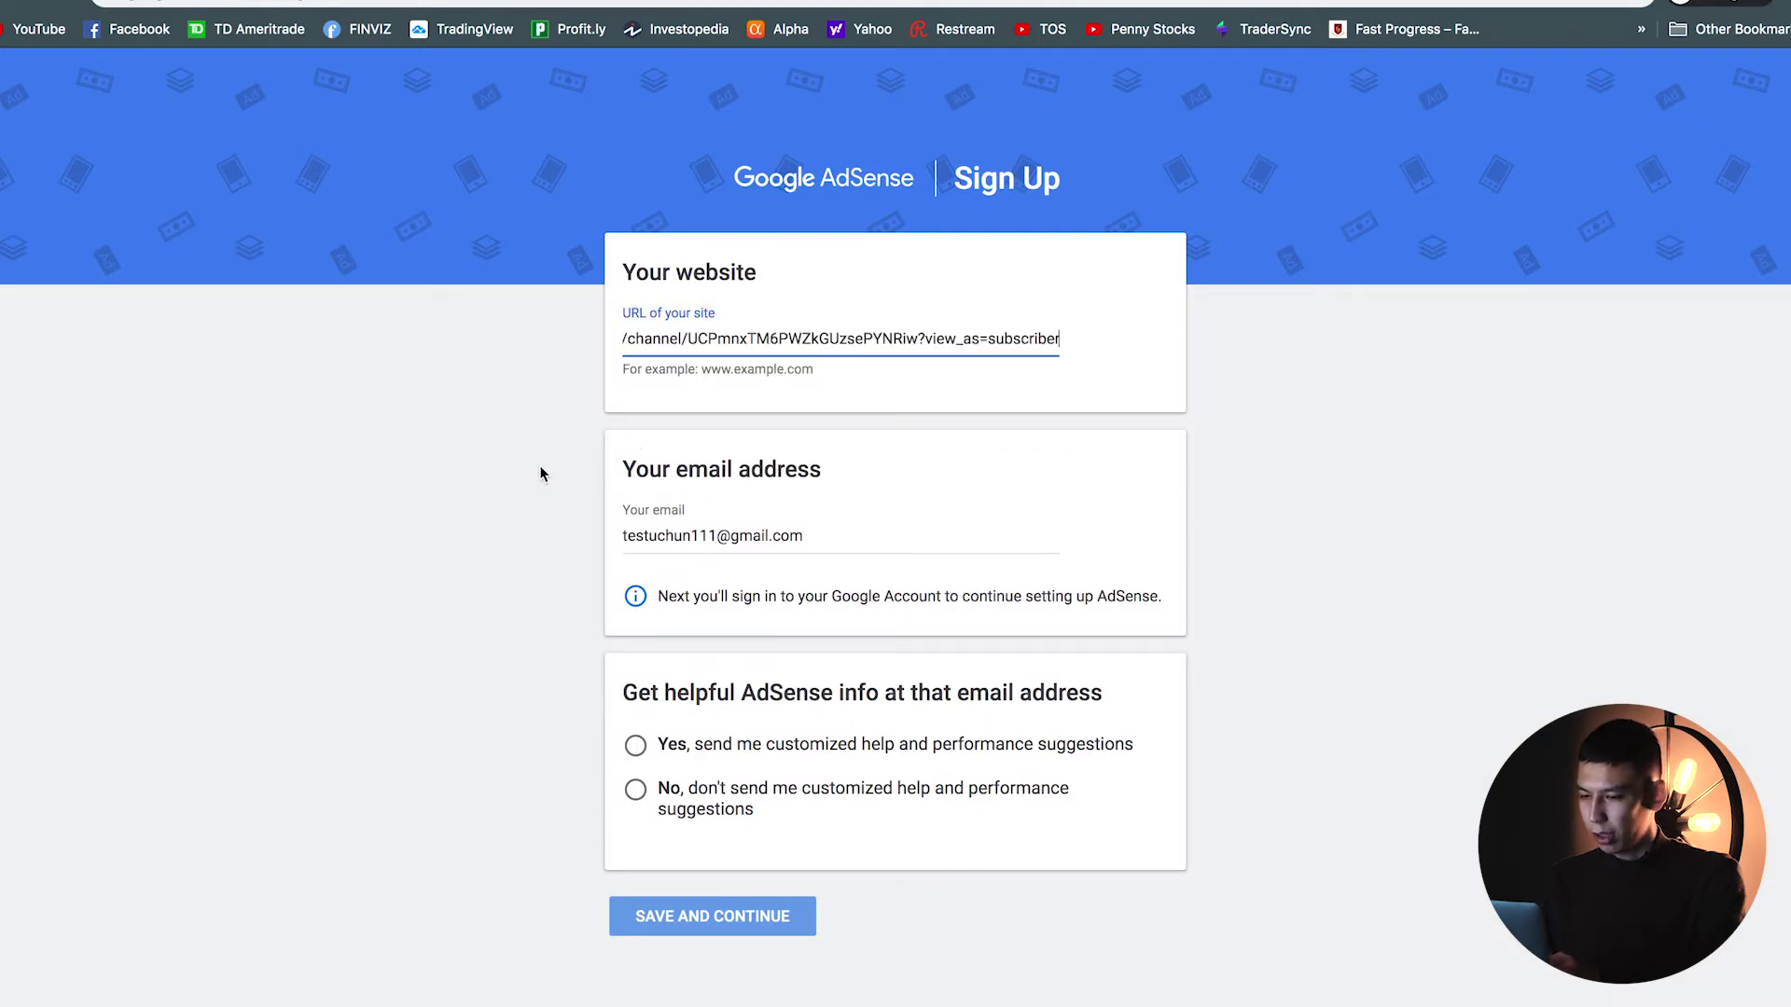
{"action": "left_click", "coordinate": [538, 3]}
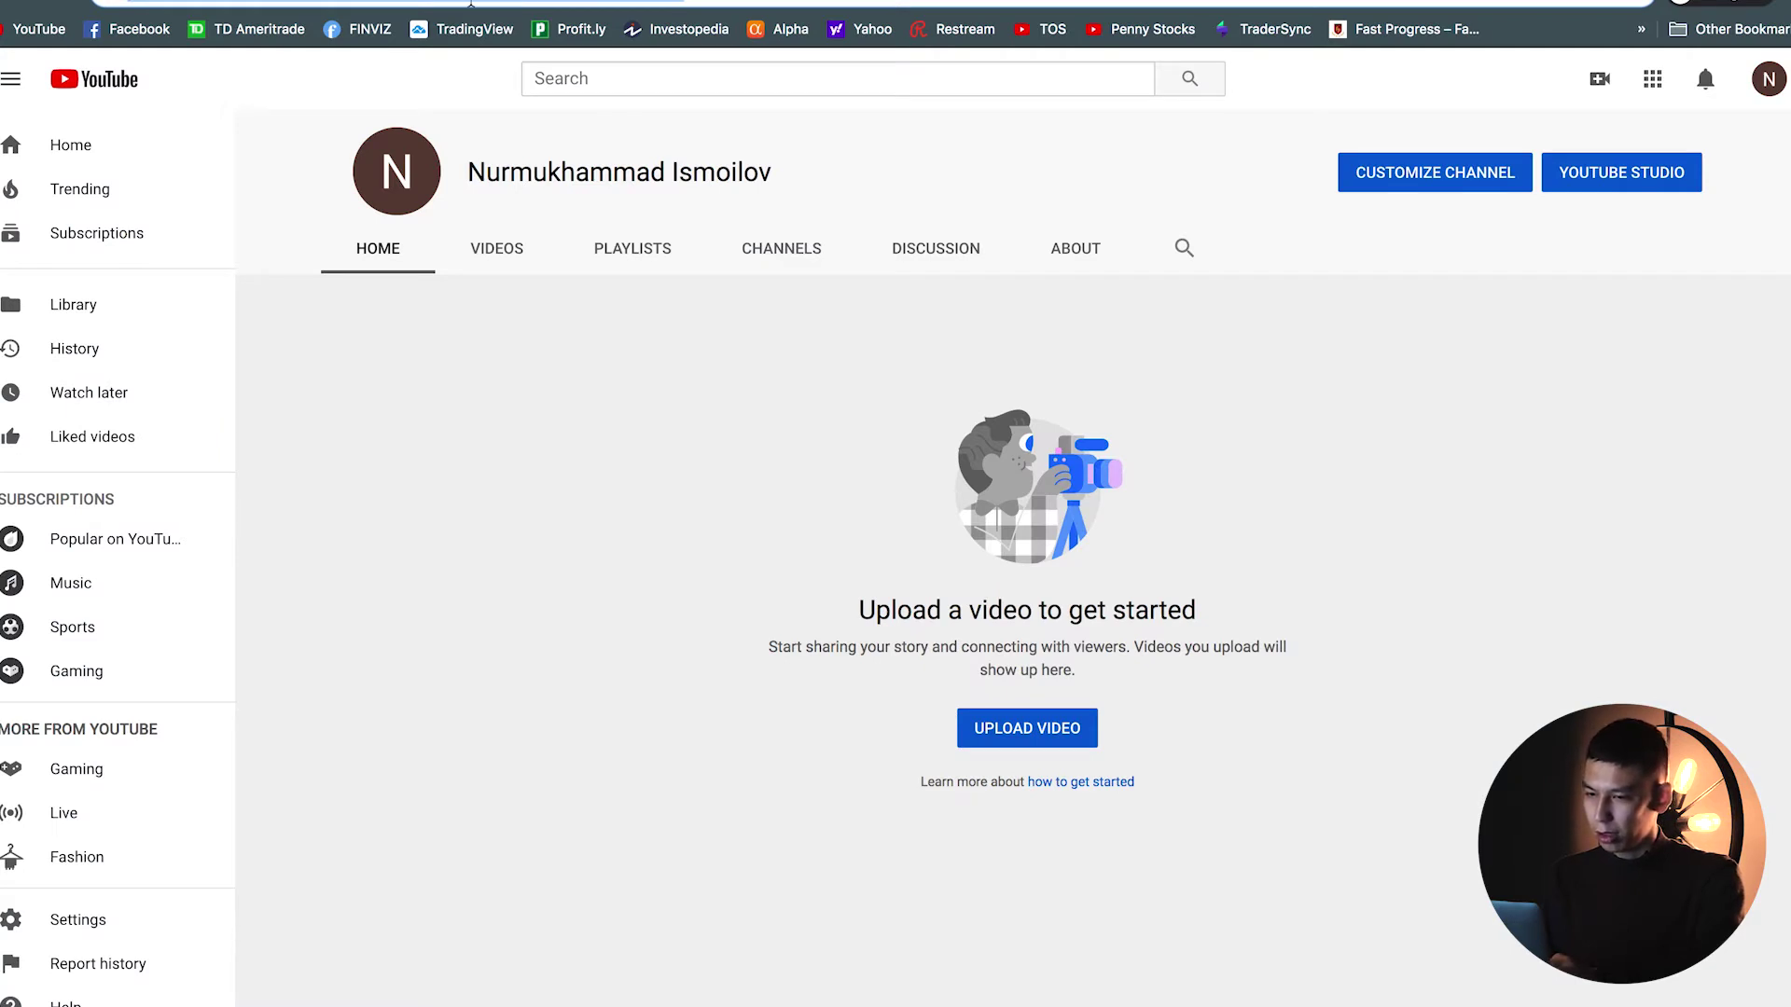
{"action": "right_click", "coordinate": [471, 3]}
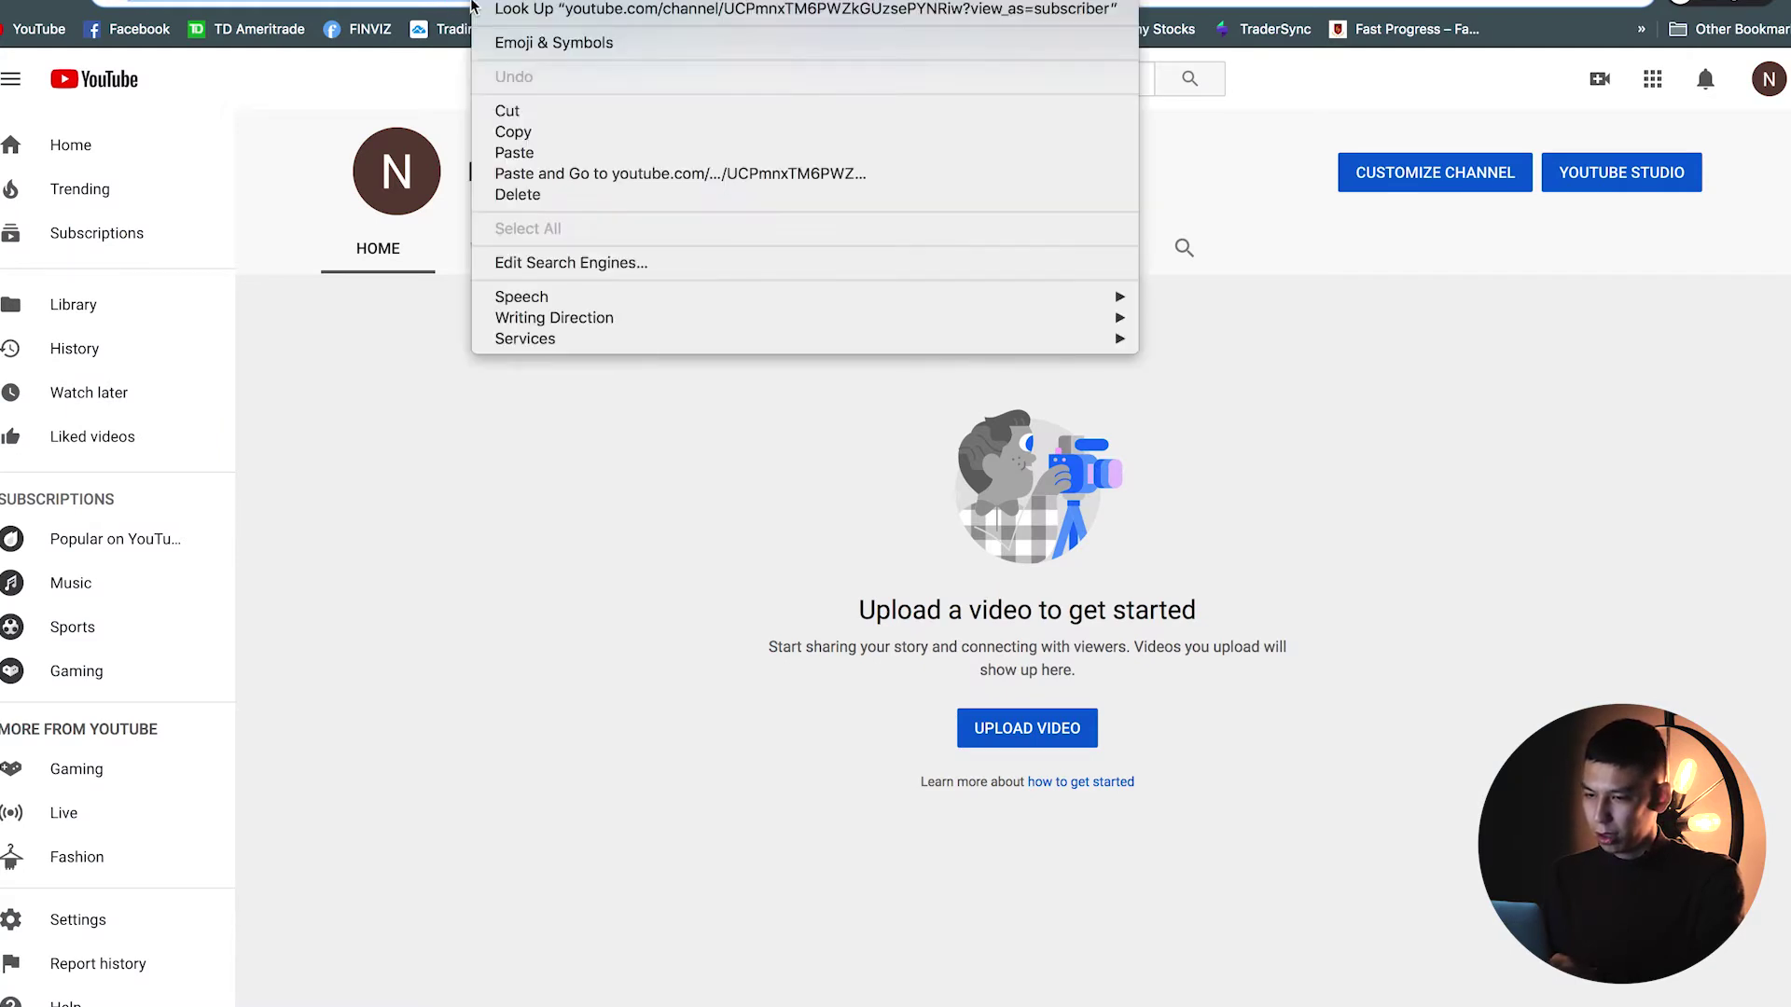
{"action": "left_click", "coordinate": [514, 132]}
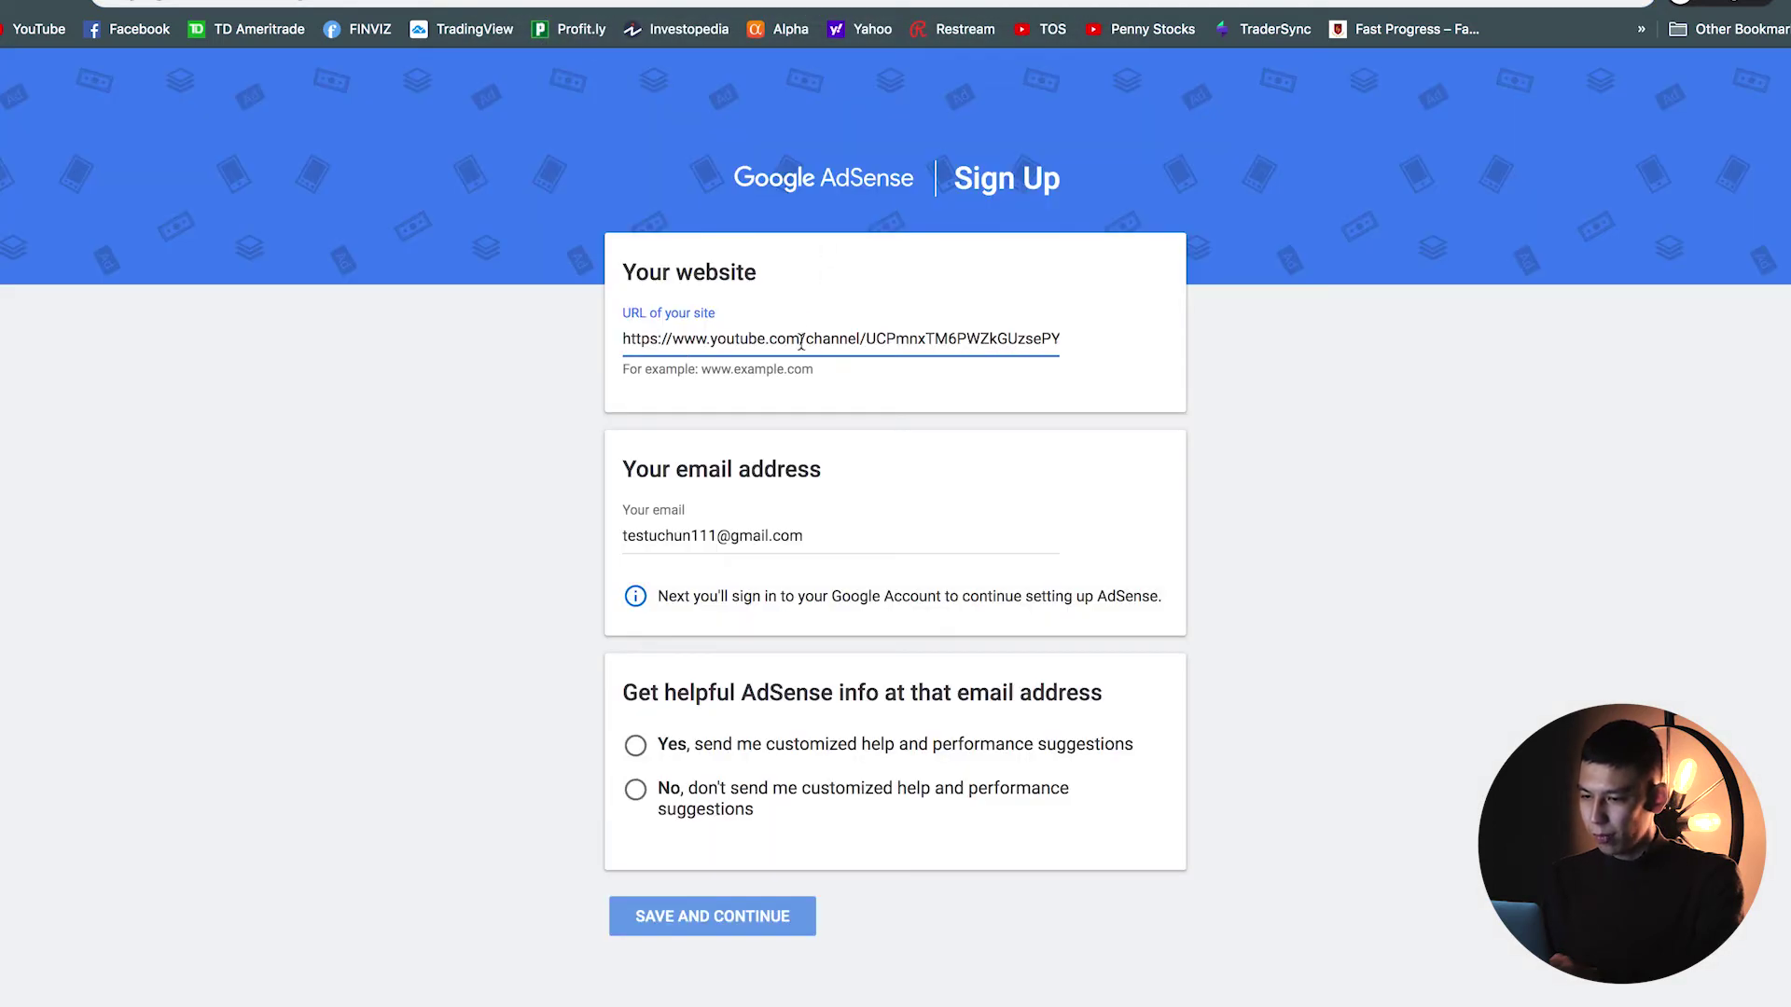
{"action": "right_click", "coordinate": [810, 337]}
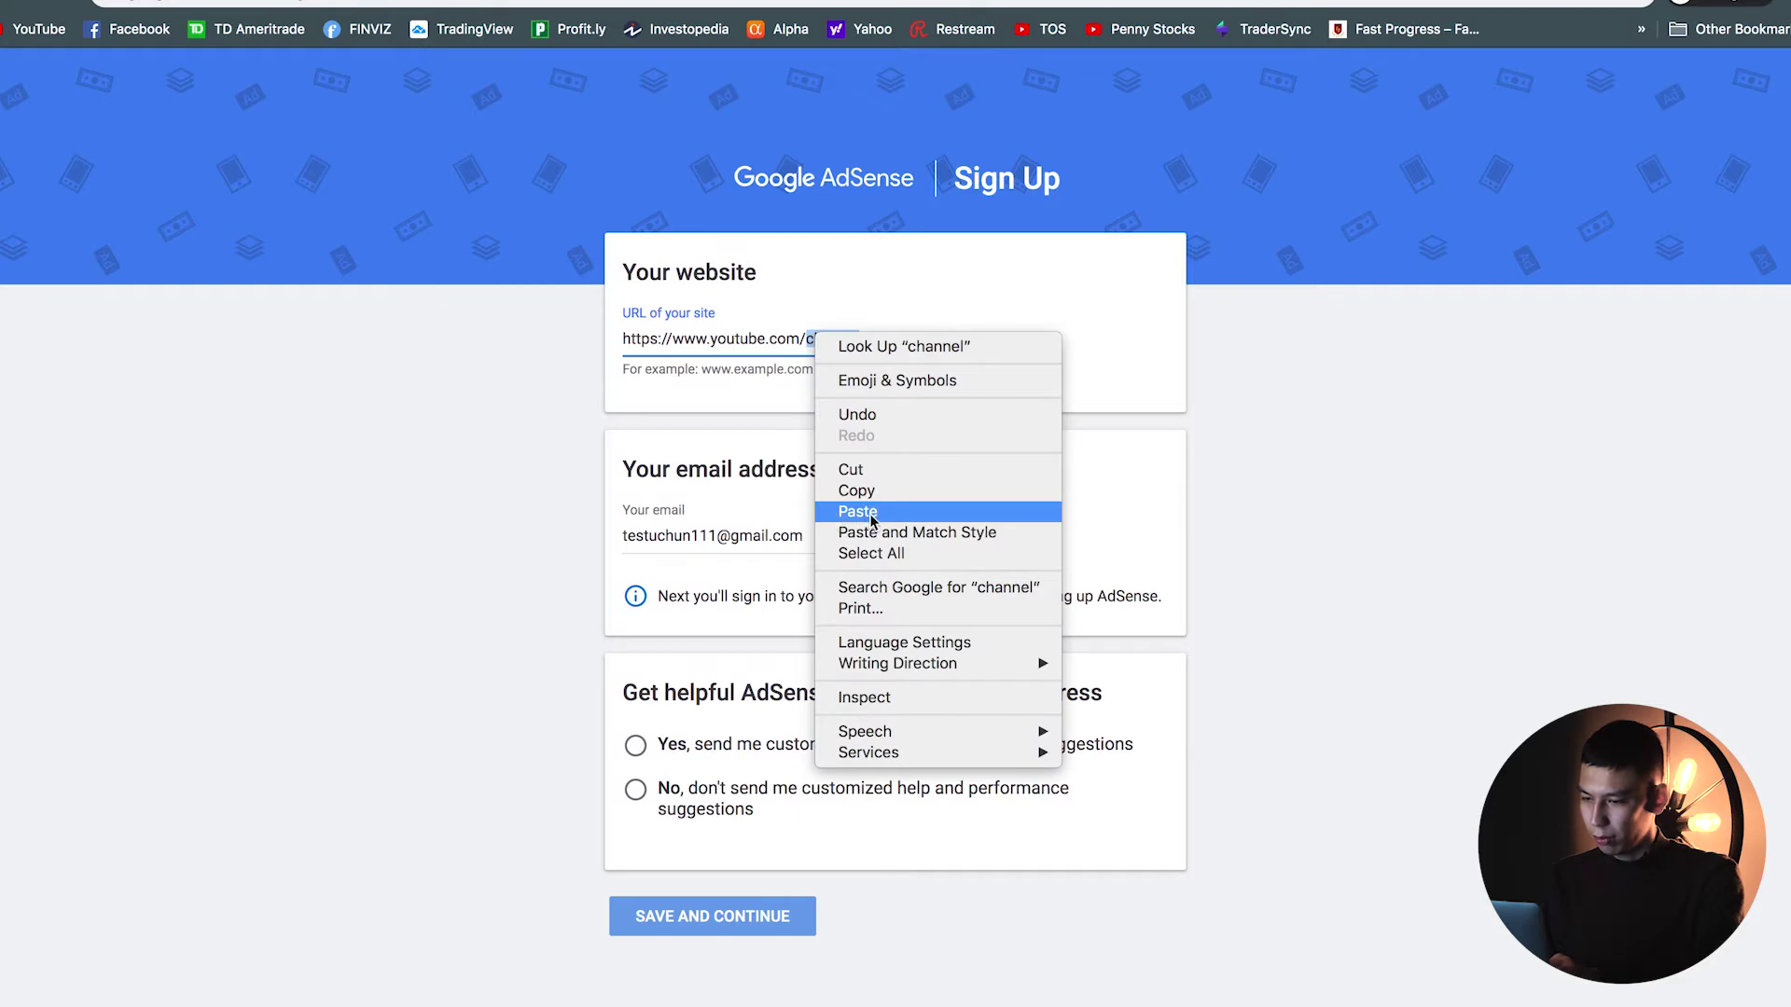
{"action": "left_click", "coordinate": [685, 411]}
{"action": "left_click", "coordinate": [750, 341]}
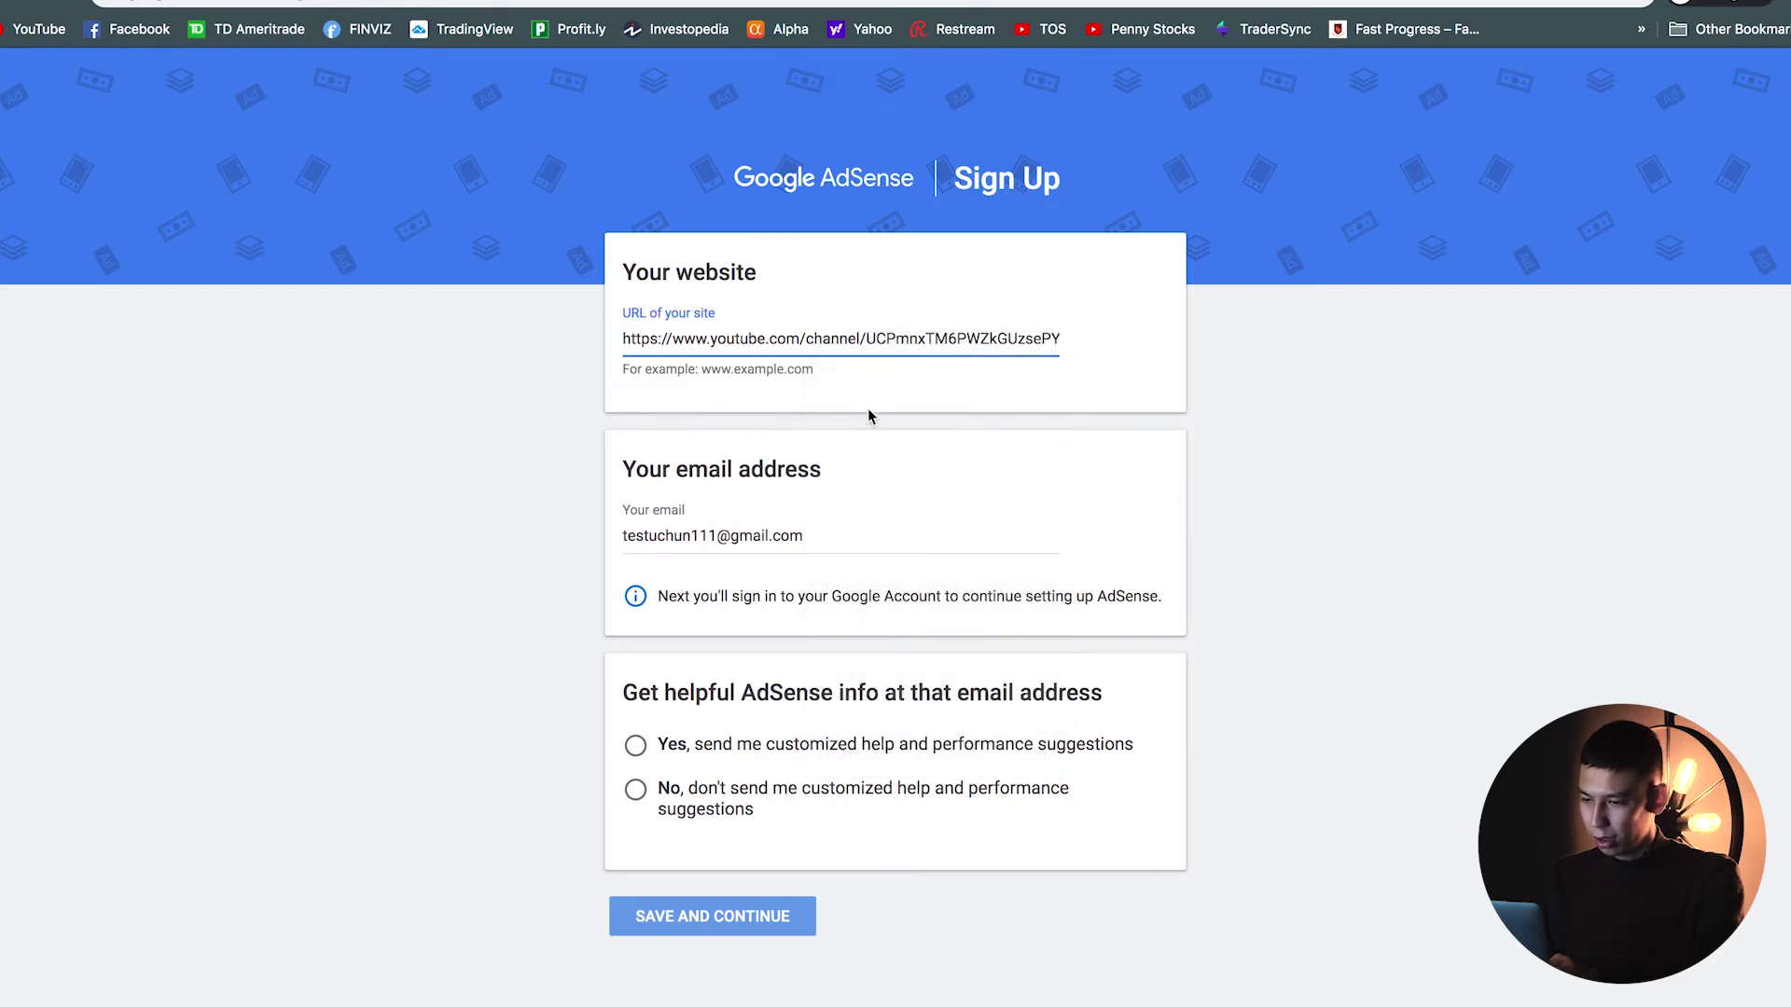
Step: Choose 'No, don't send me customized help' and save the sign-up details
{"action": "left_click", "coordinate": [548, 744]}
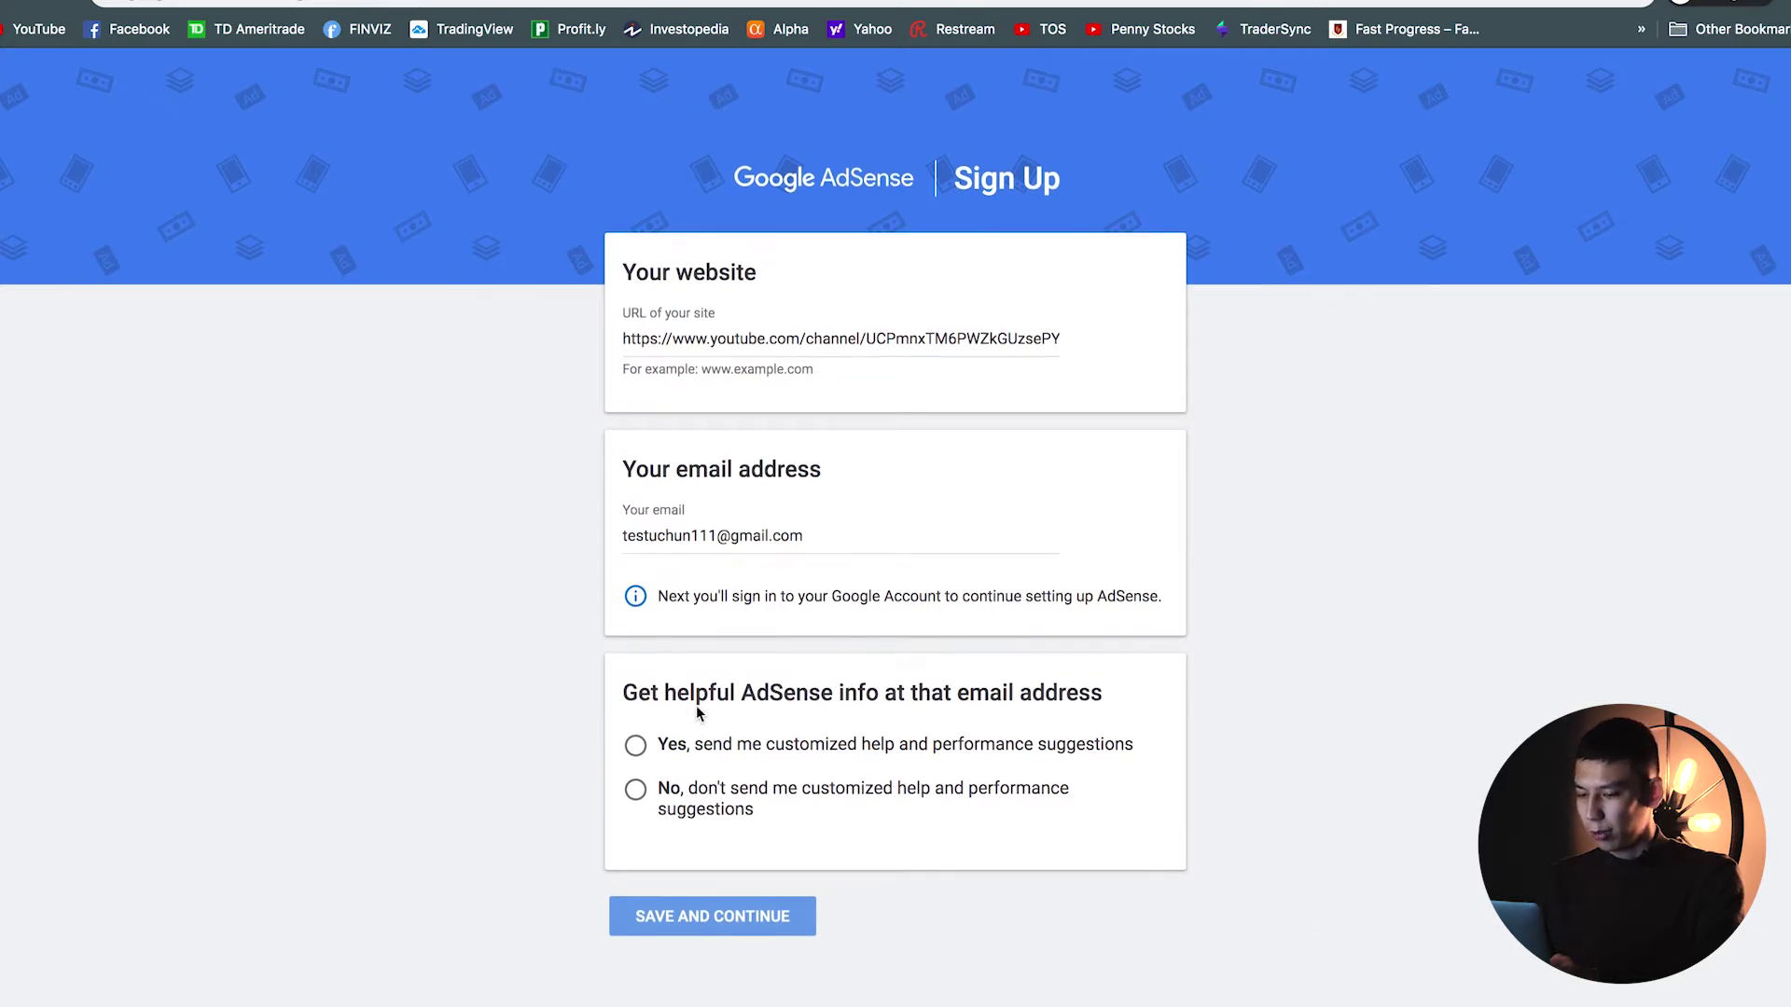
{"action": "left_click", "coordinate": [635, 790]}
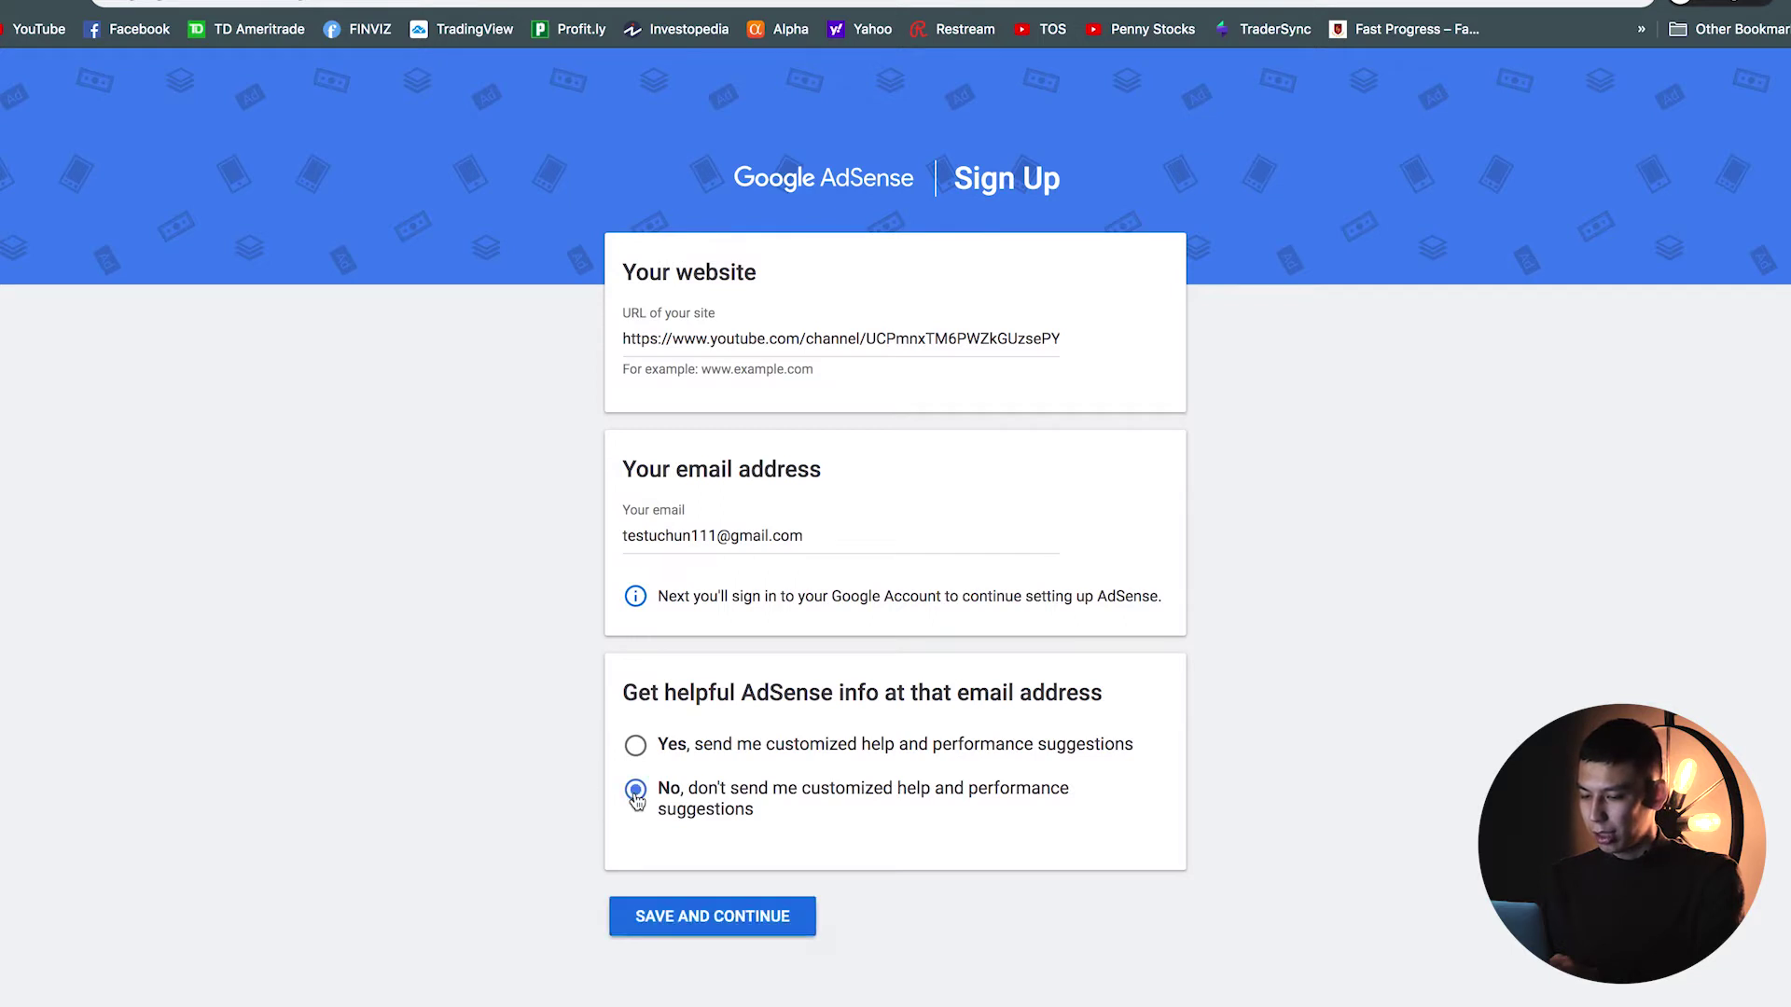
{"action": "left_click", "coordinate": [692, 924]}
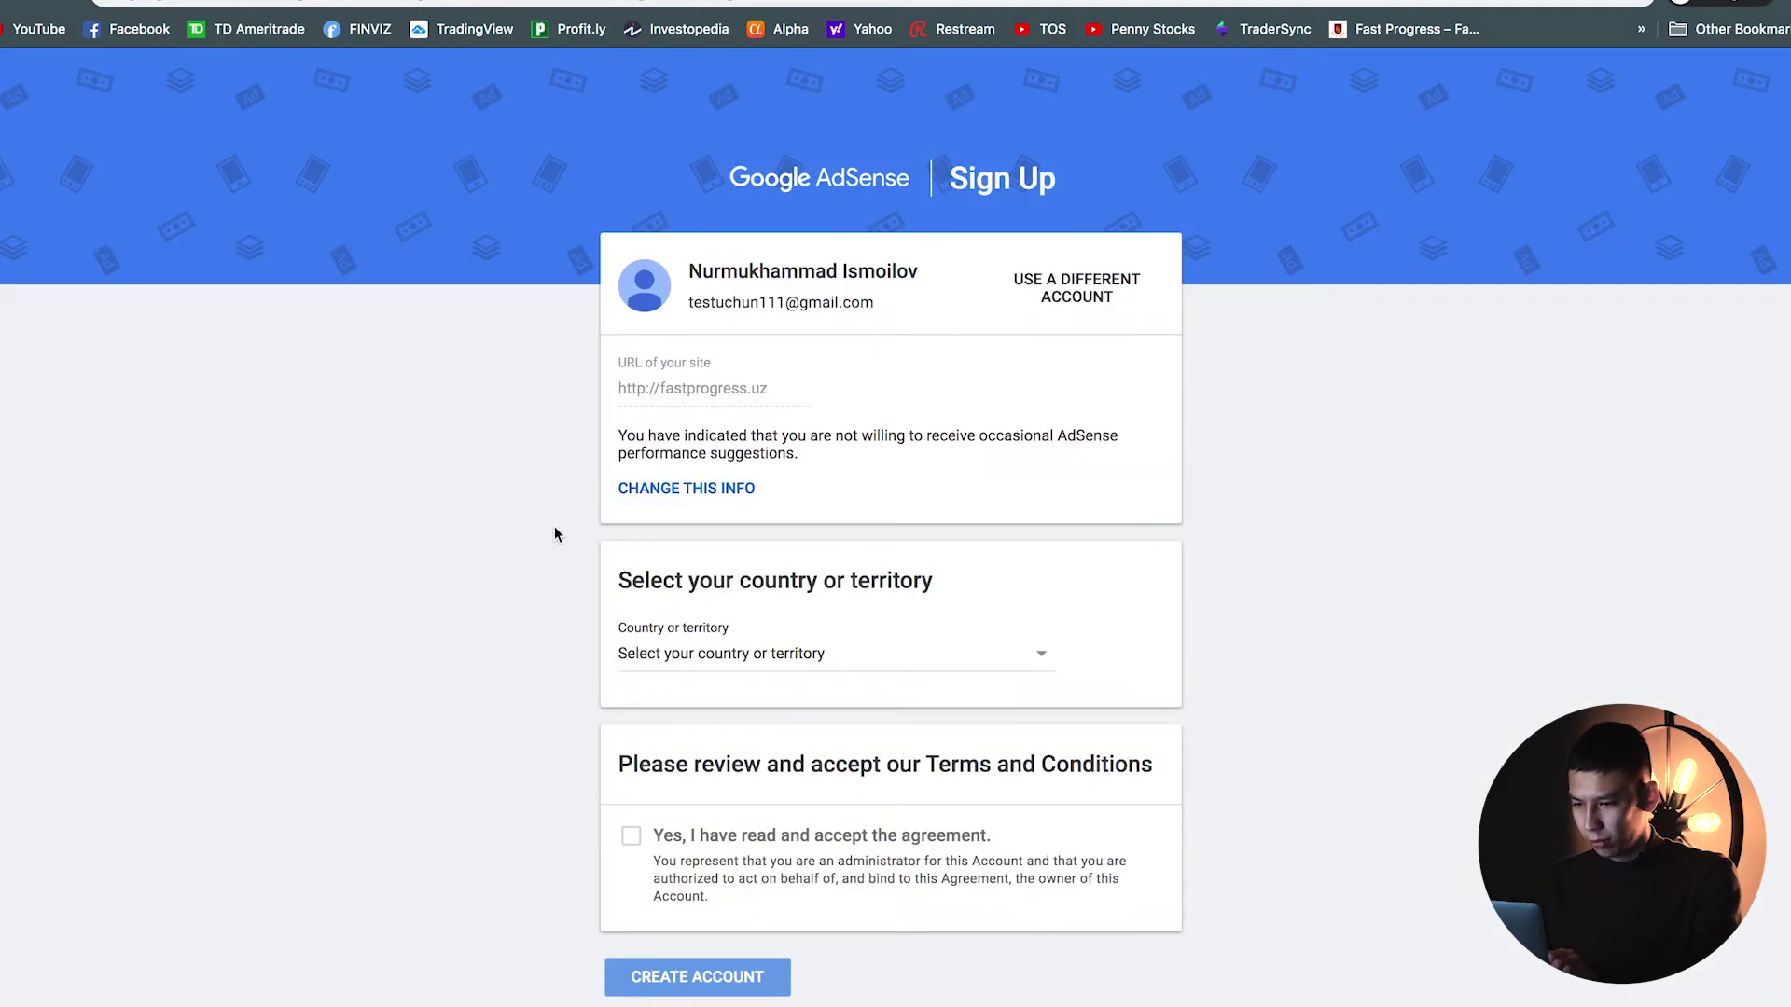
{"action": "scroll", "coordinate": [554, 534], "scroll_direction": "down", "scroll_amount": 1}
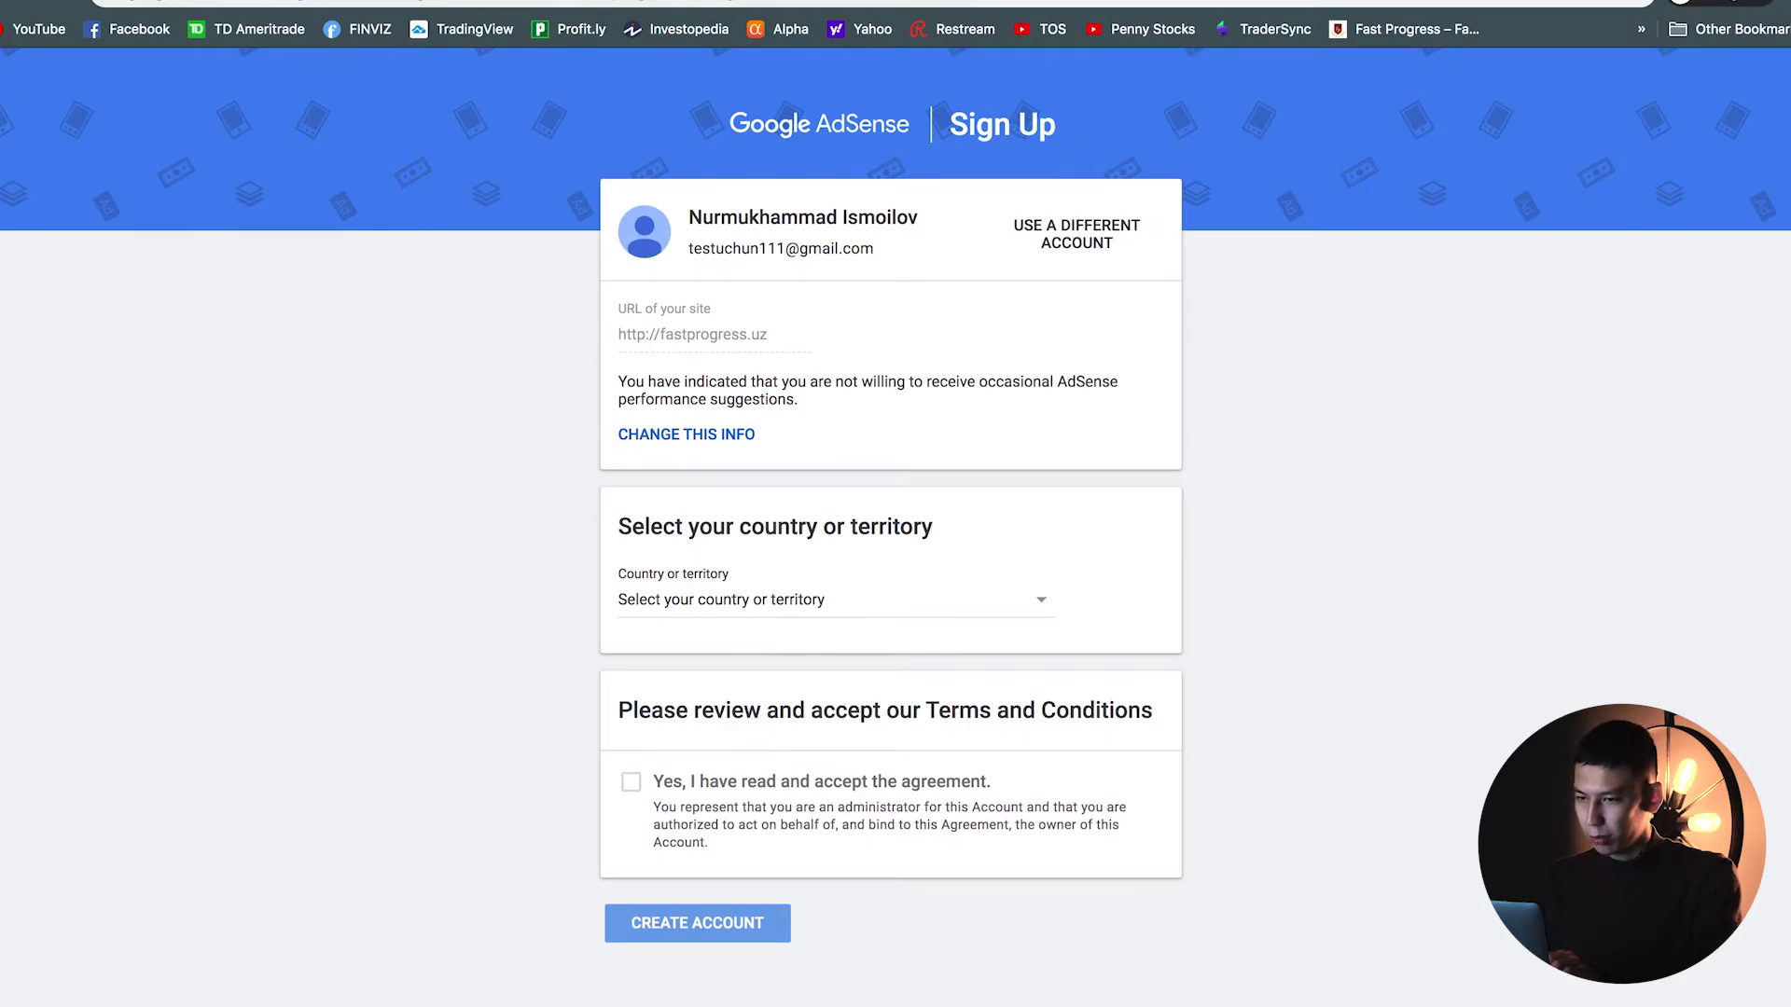
{"action": "key", "text": "ctrl+Tab"}
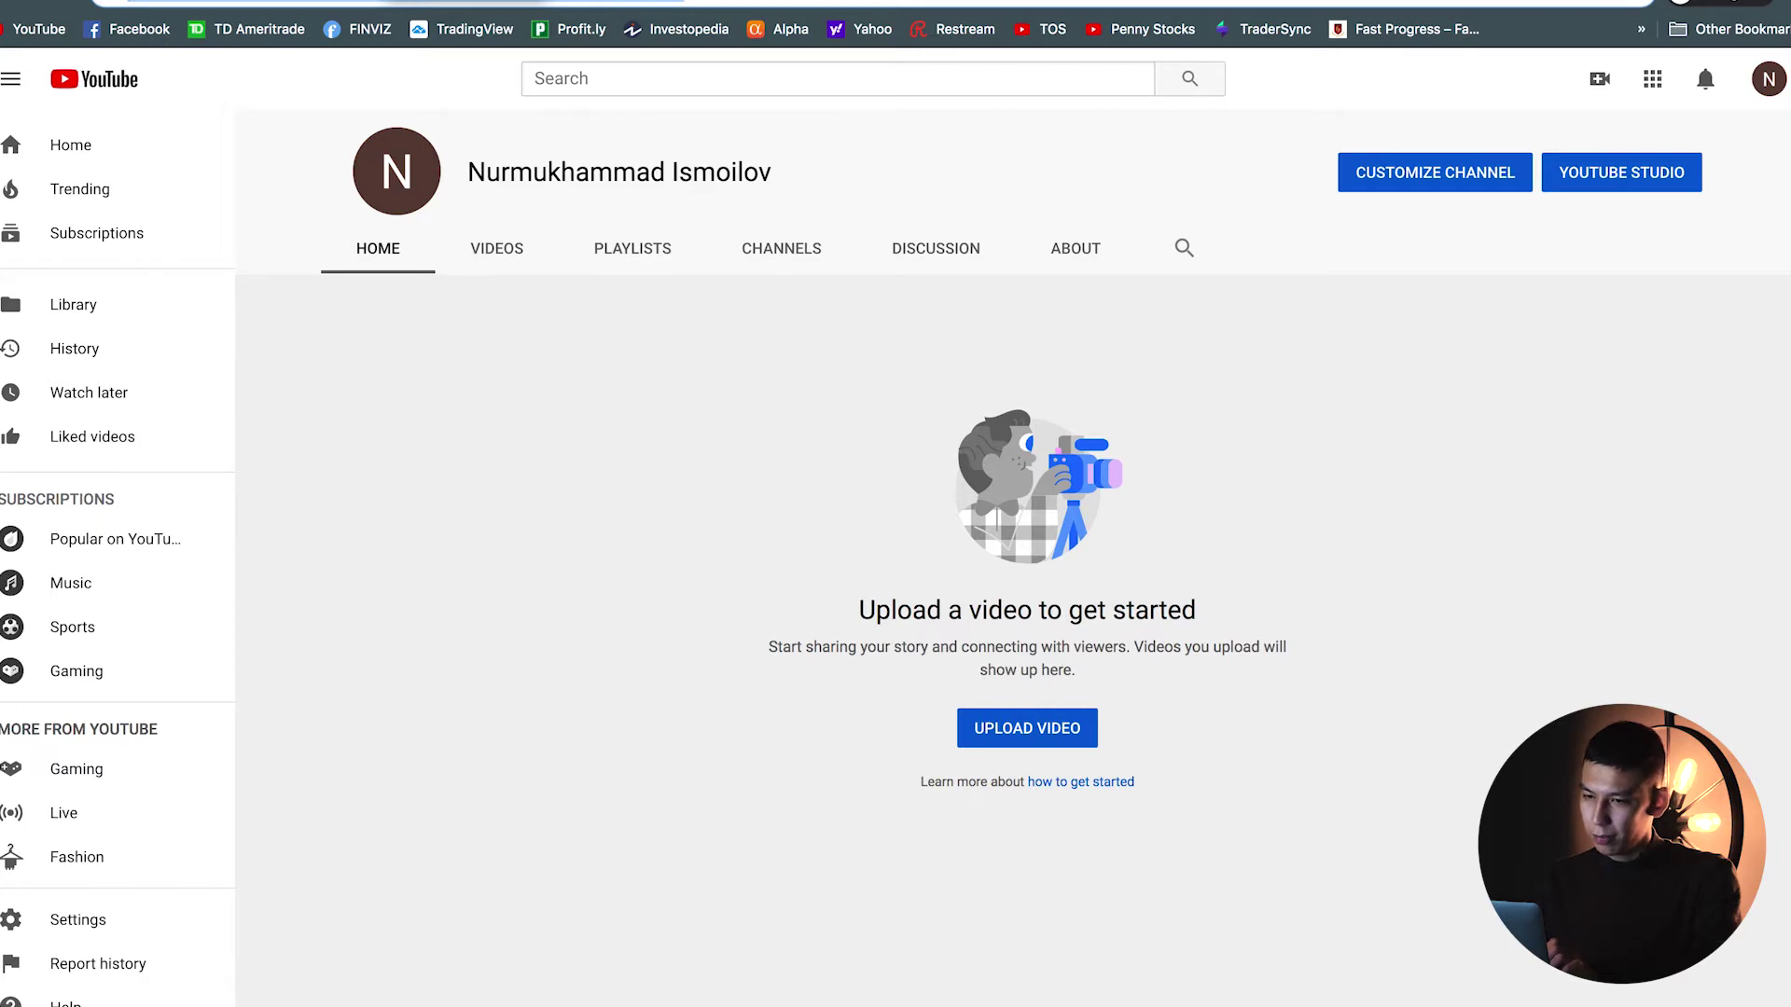
{"action": "key", "text": "ctrl+Tab"}
{"action": "key", "text": "ctrl+shift+Tab"}
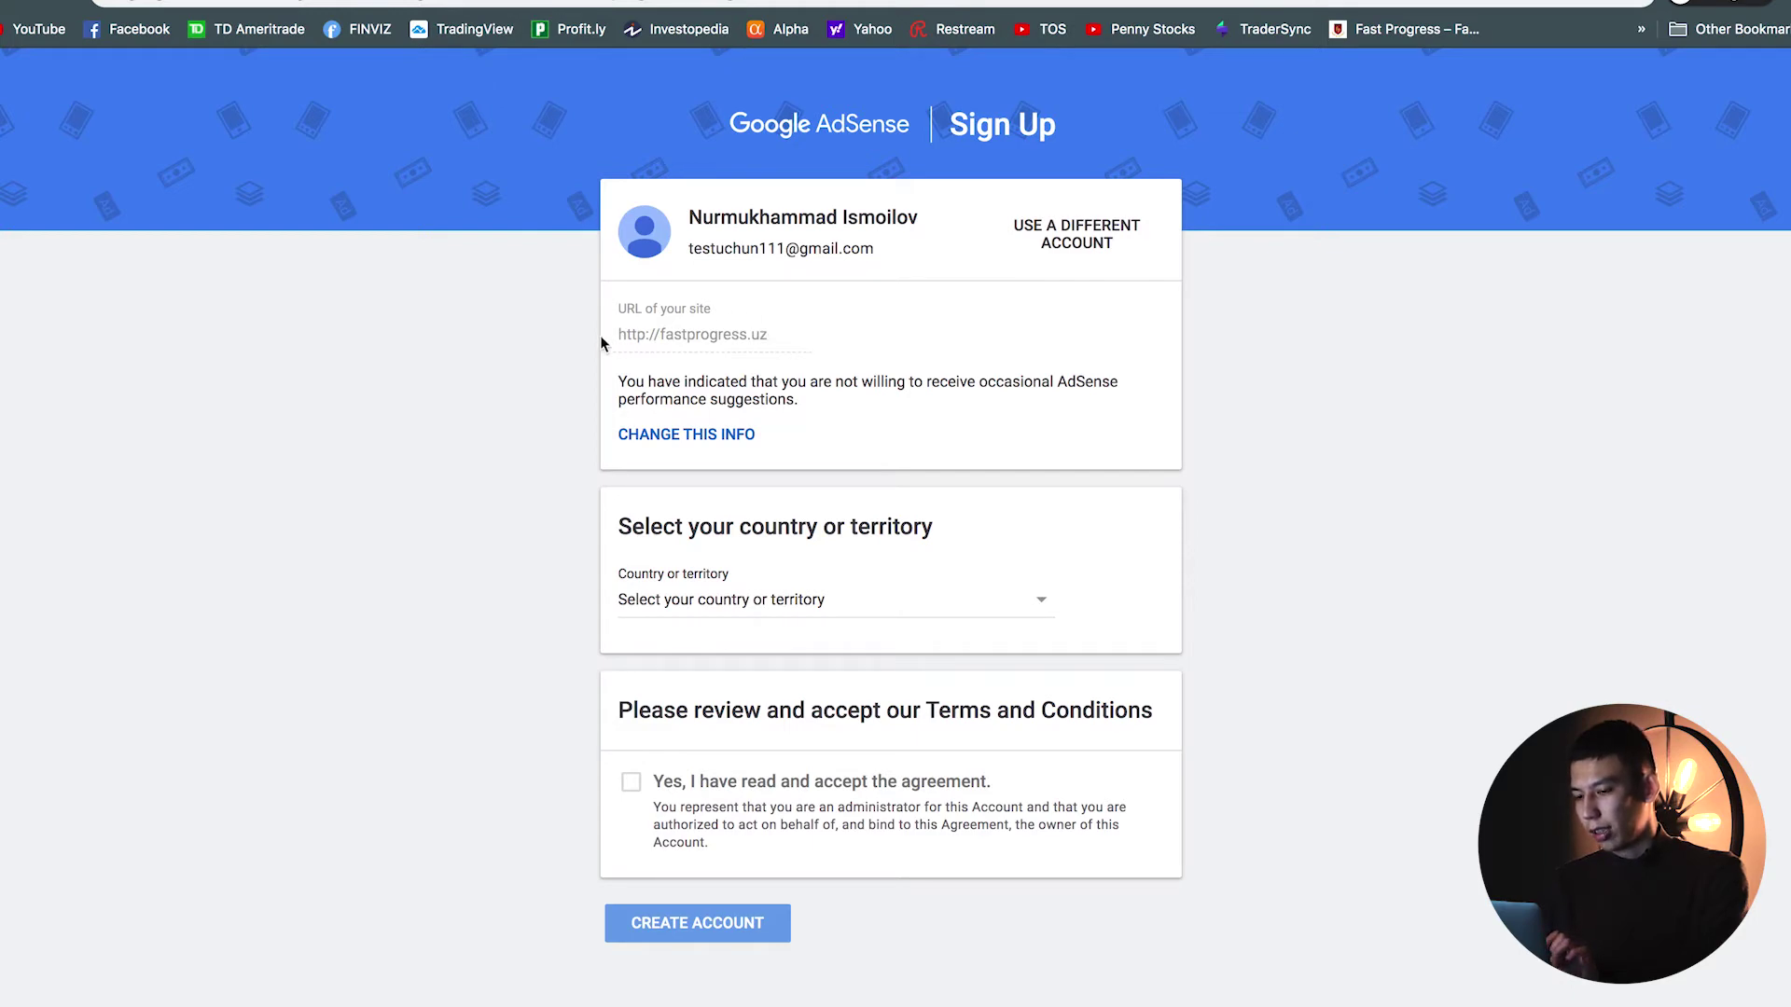
{"action": "scroll", "coordinate": [556, 451], "scroll_direction": "down", "scroll_amount": 1}
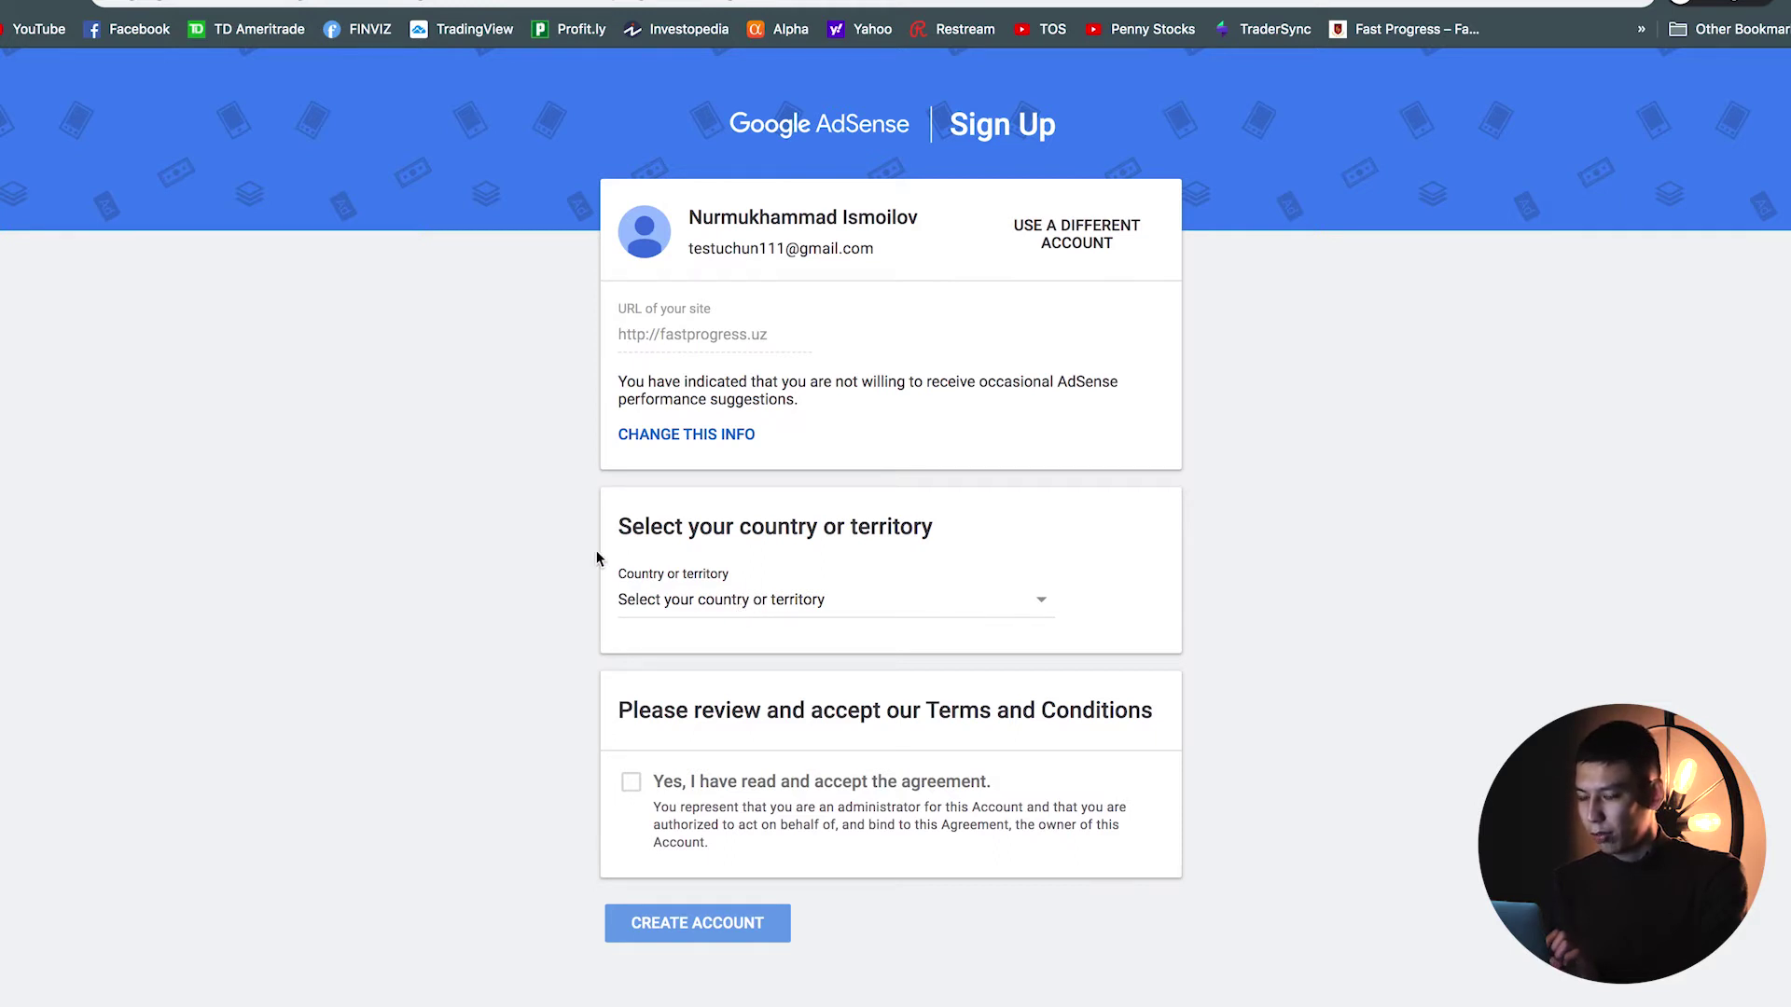
Step: Select Japan in the Country or territory dropdown
{"action": "left_click", "coordinate": [662, 602]}
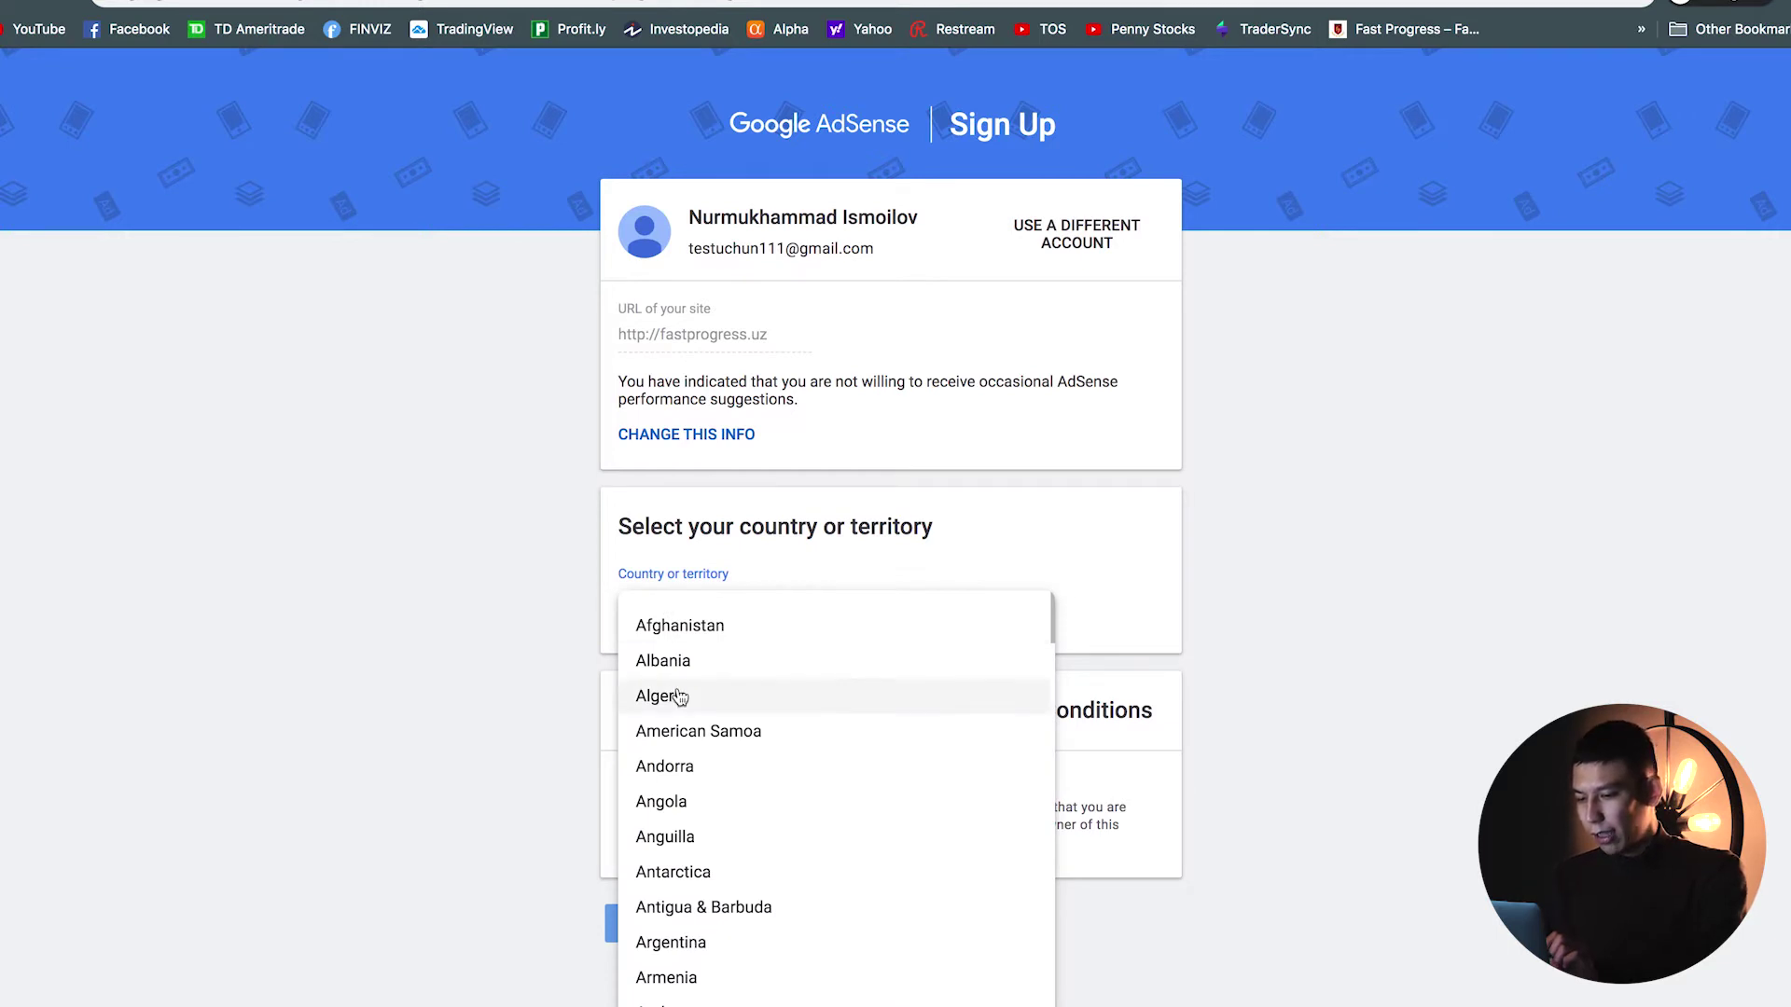
{"action": "scroll", "coordinate": [679, 698], "scroll_direction": "down", "scroll_amount": 12}
{"action": "scroll", "coordinate": [679, 702], "scroll_direction": "down", "scroll_amount": 10}
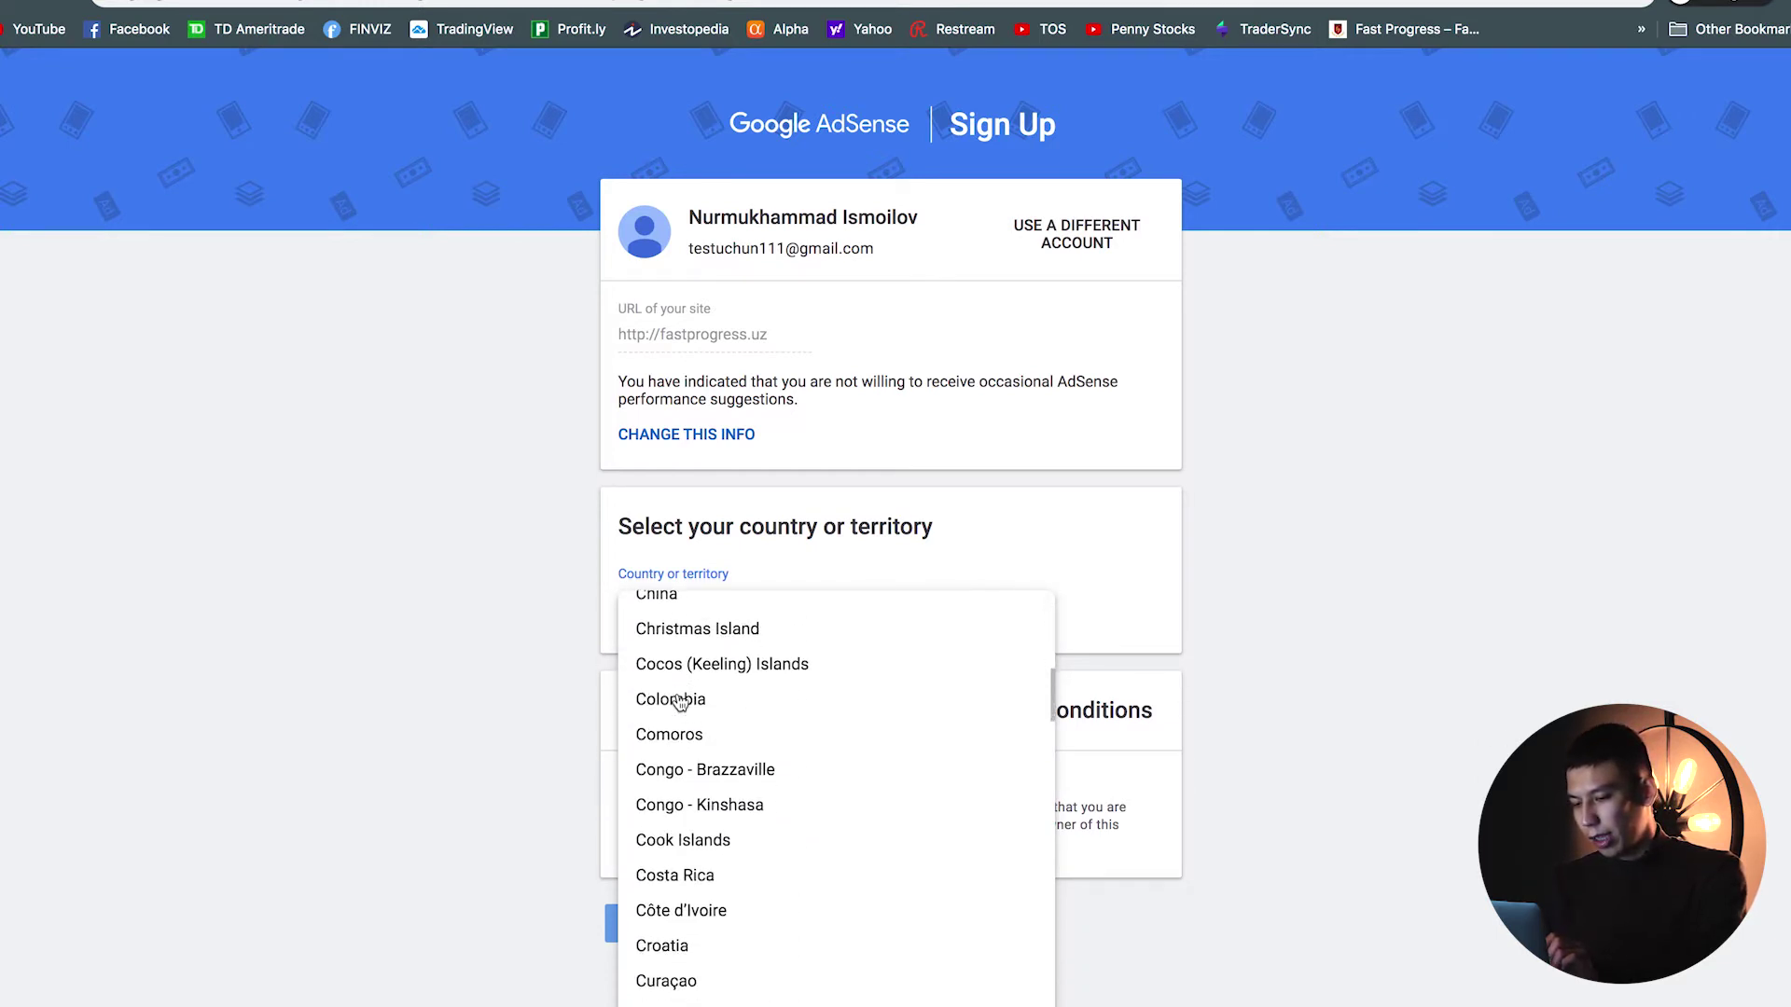
{"action": "left_click", "coordinate": [538, 631]}
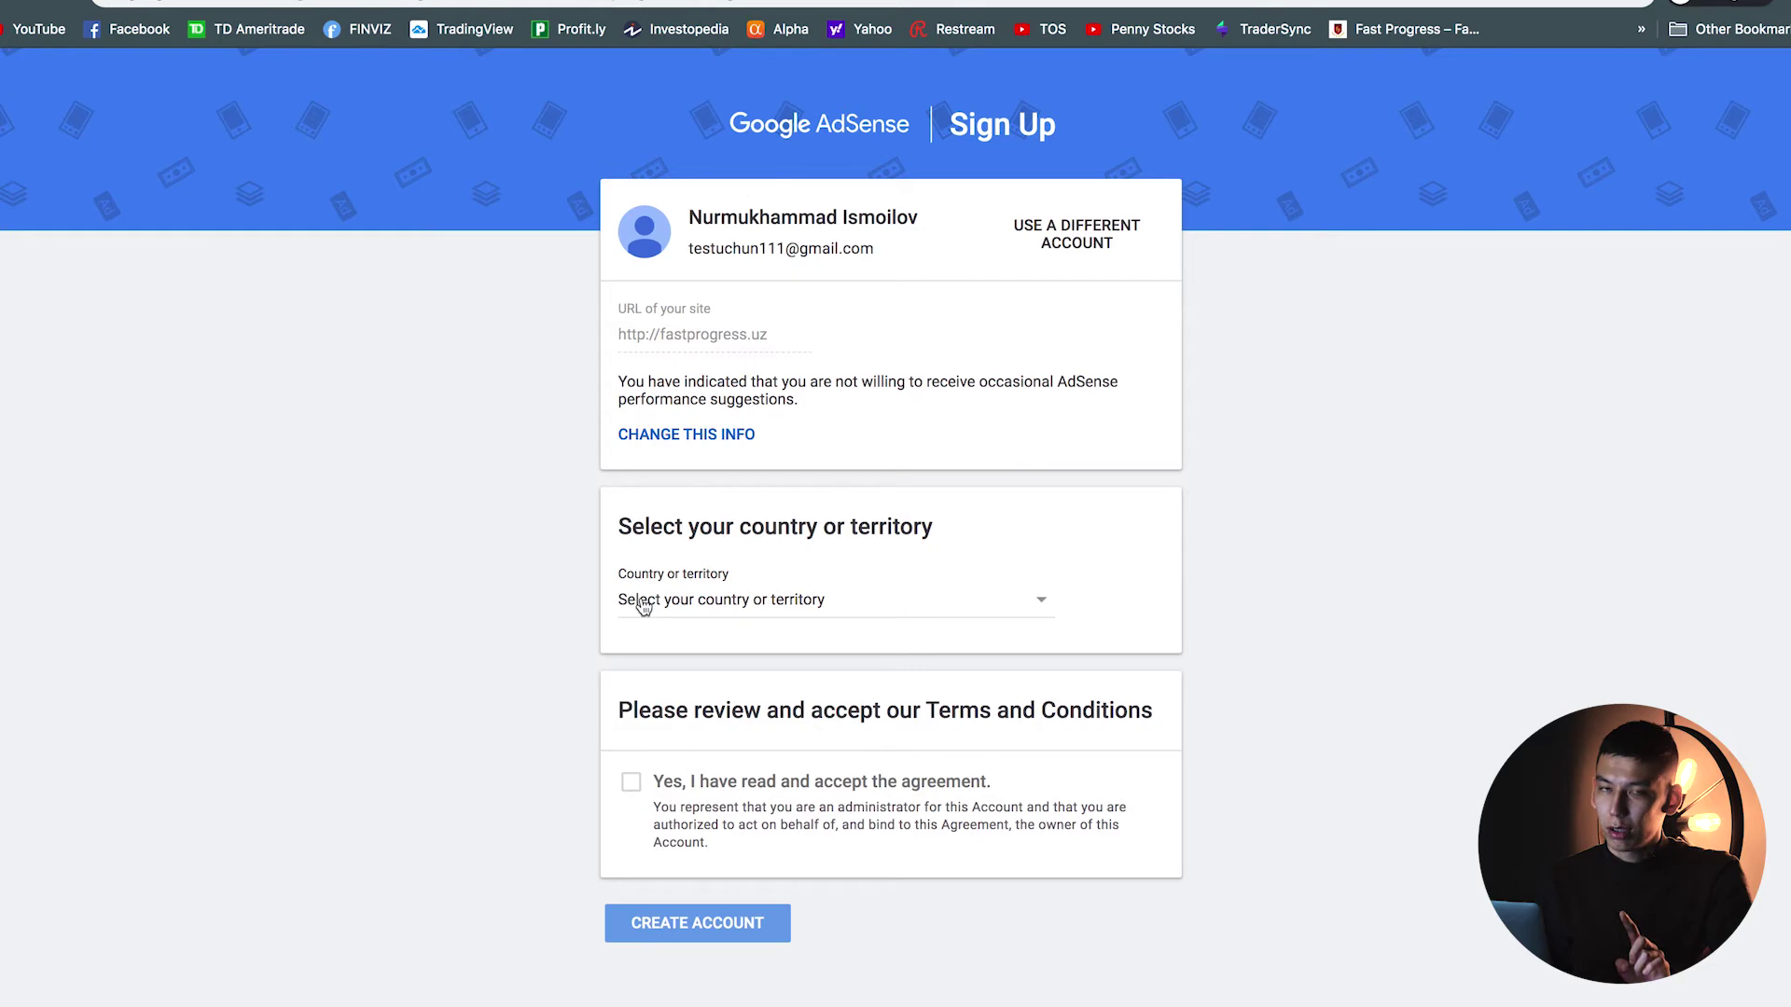
{"action": "left_click", "coordinate": [664, 605]}
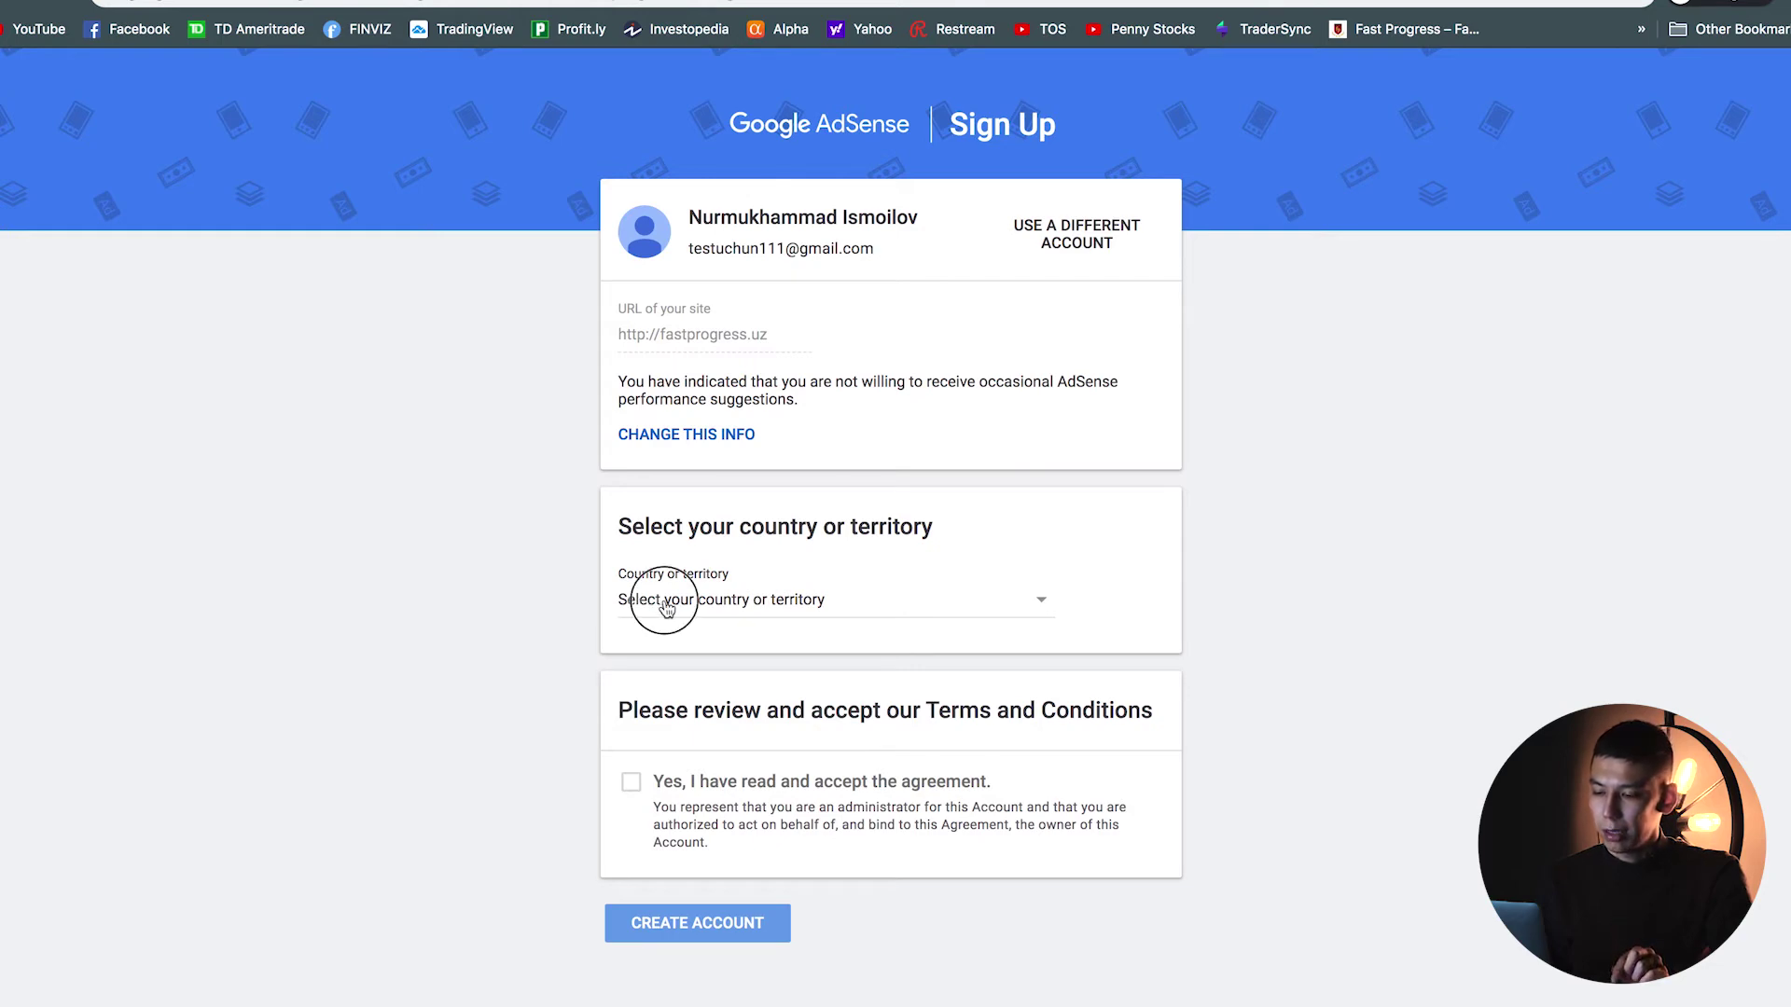
{"action": "scroll", "coordinate": [698, 770], "scroll_direction": "down", "scroll_amount": 12}
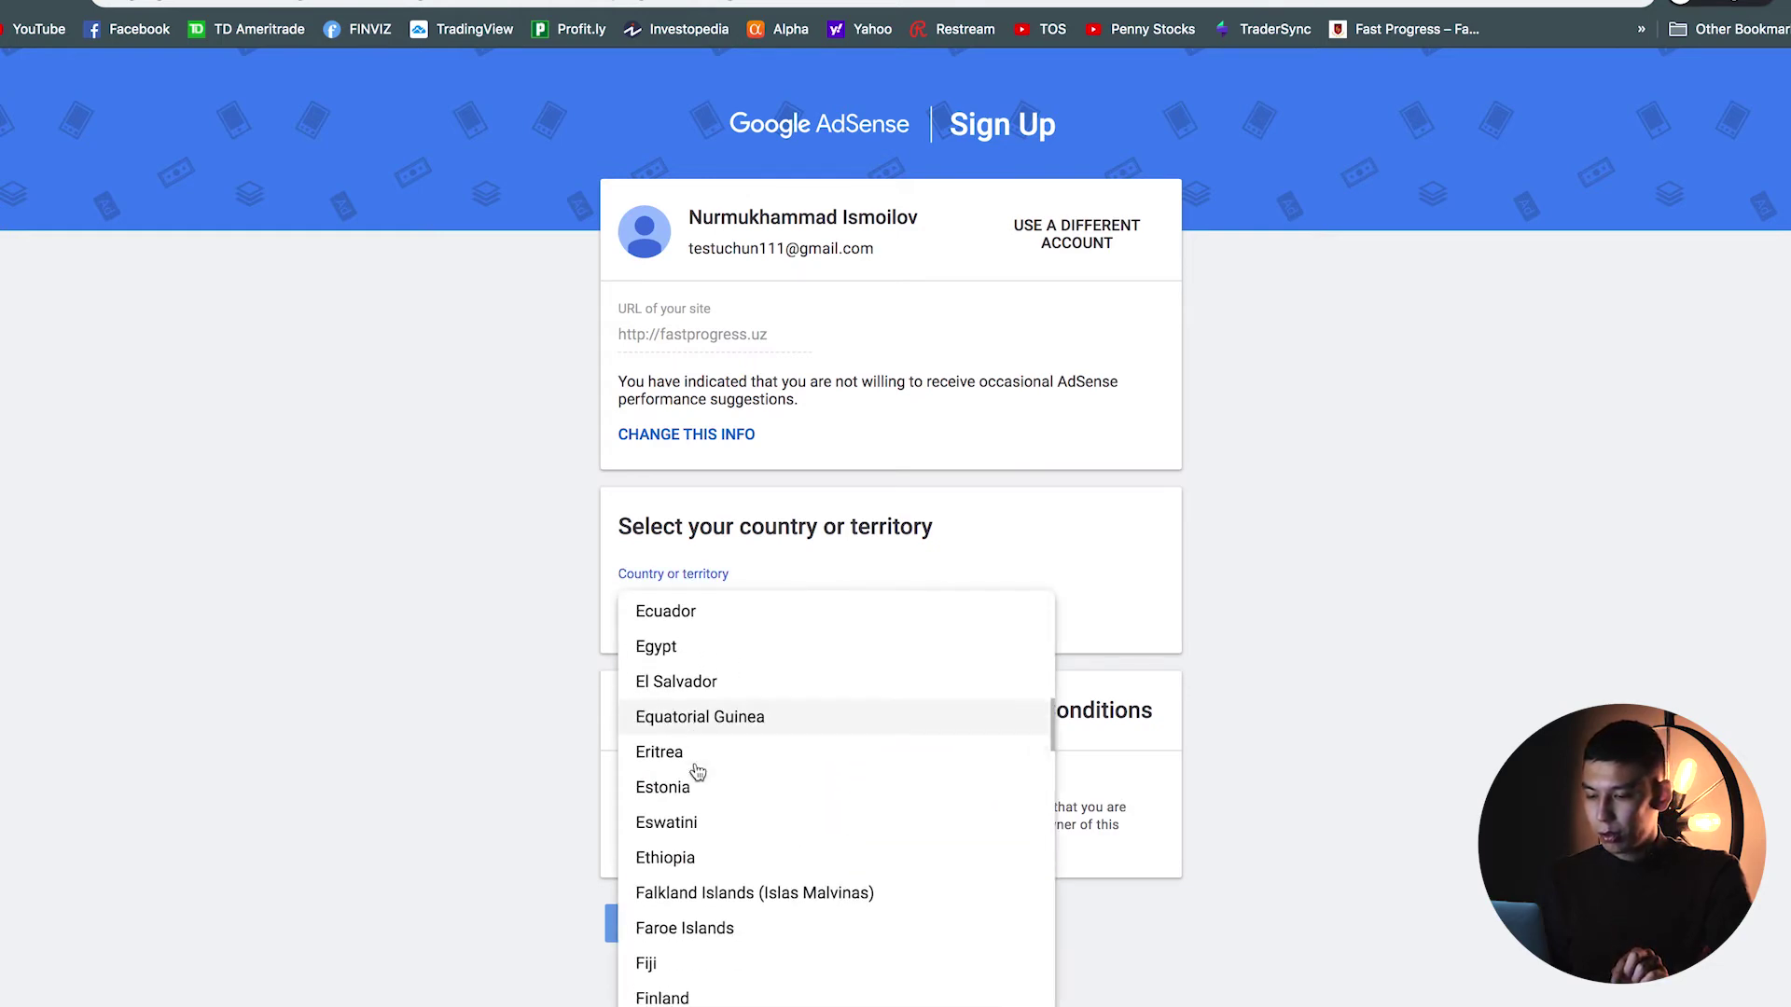
{"action": "scroll", "coordinate": [697, 773], "scroll_direction": "down", "scroll_amount": 13}
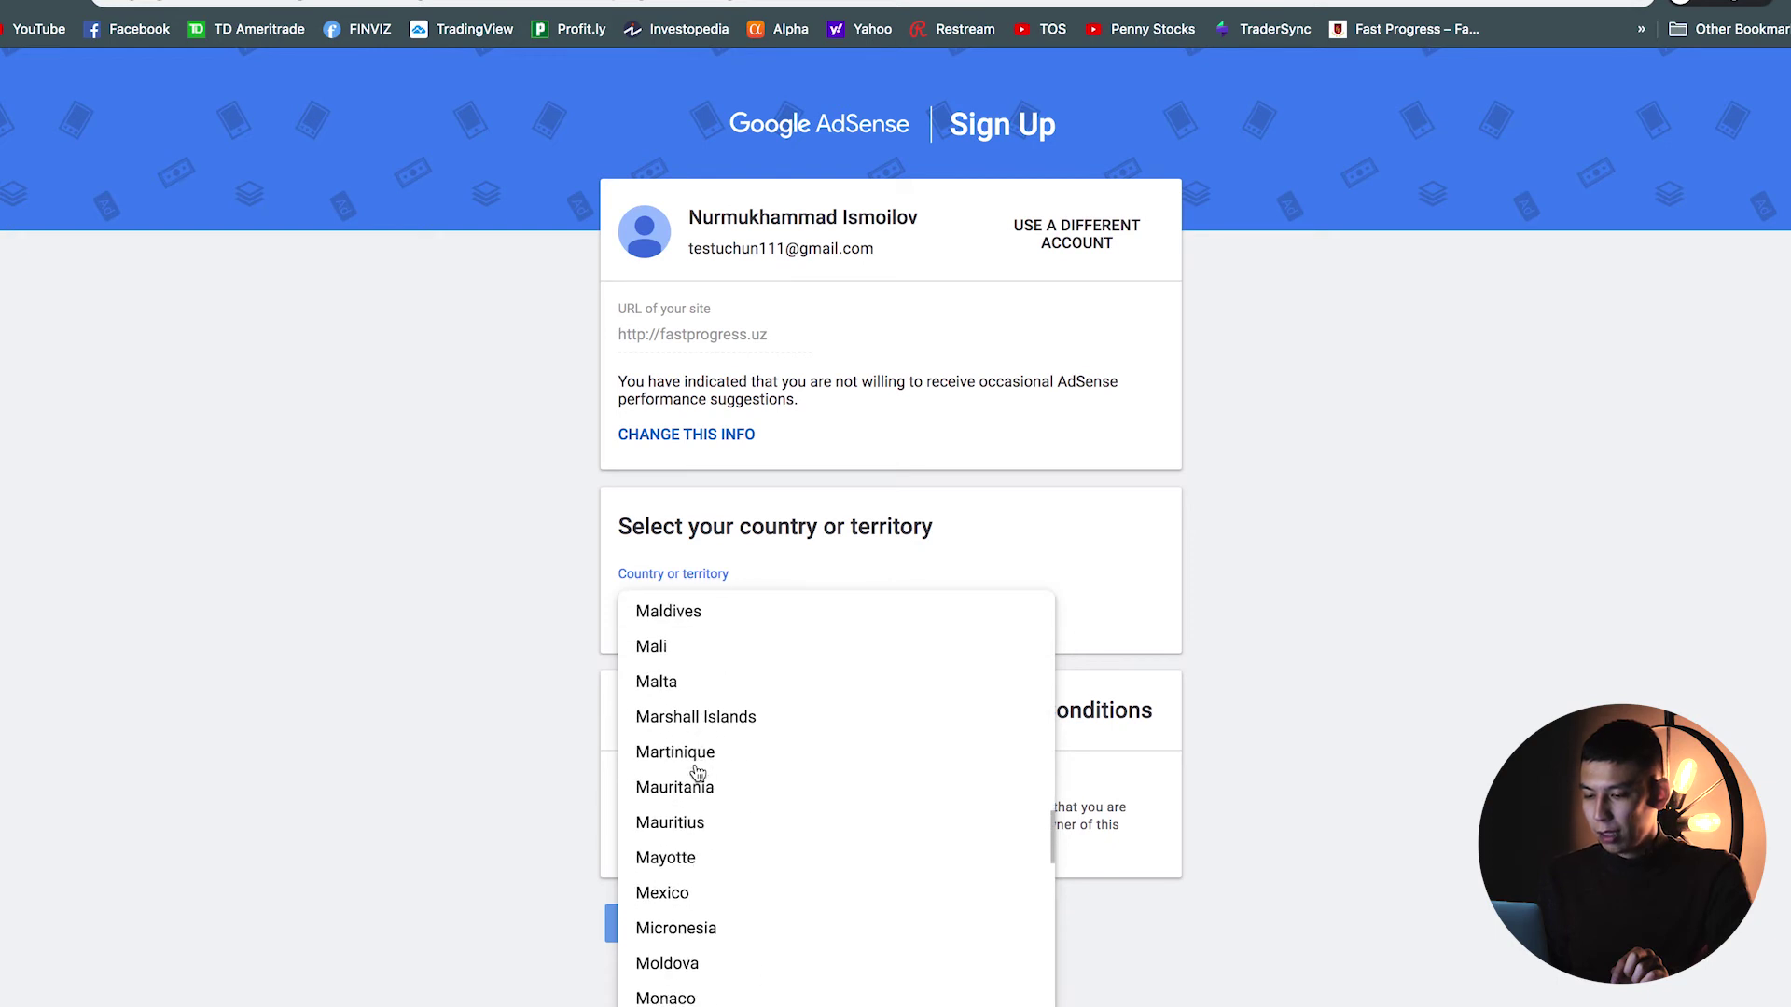
{"action": "scroll", "coordinate": [697, 773], "scroll_direction": "up", "scroll_amount": 5}
{"action": "scroll", "coordinate": [698, 773], "scroll_direction": "up", "scroll_amount": 2}
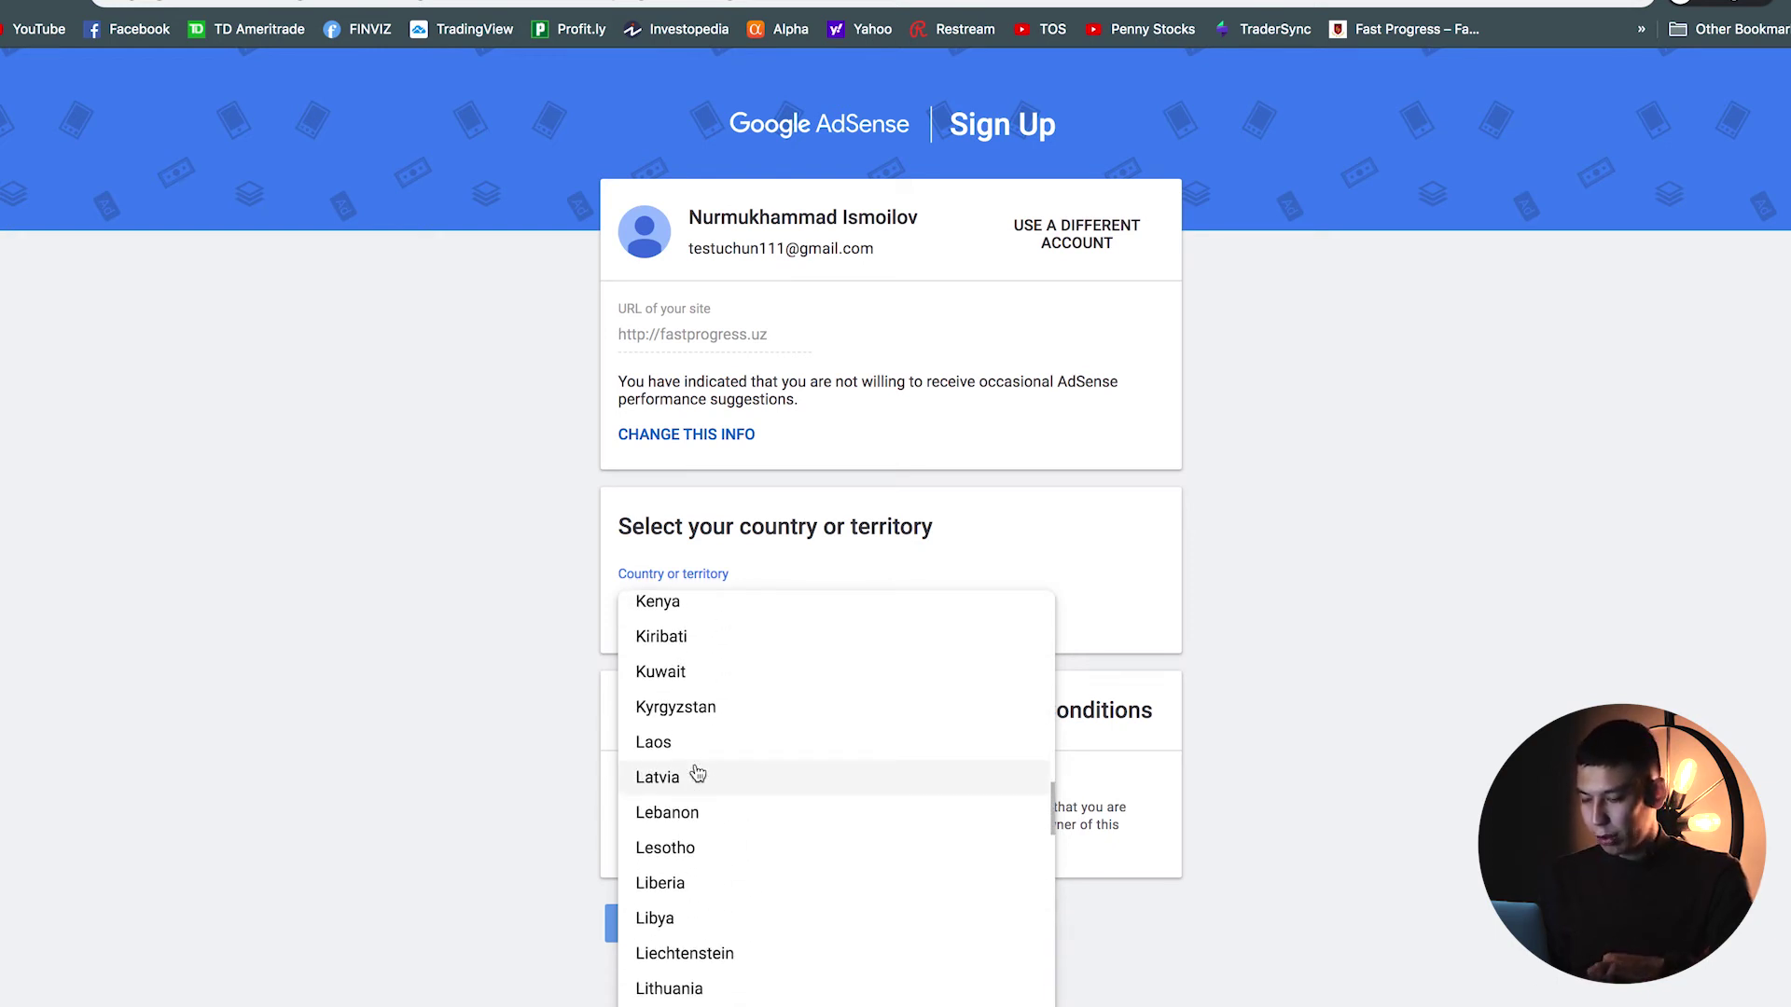
{"action": "scroll", "coordinate": [697, 772], "scroll_direction": "up", "scroll_amount": 5}
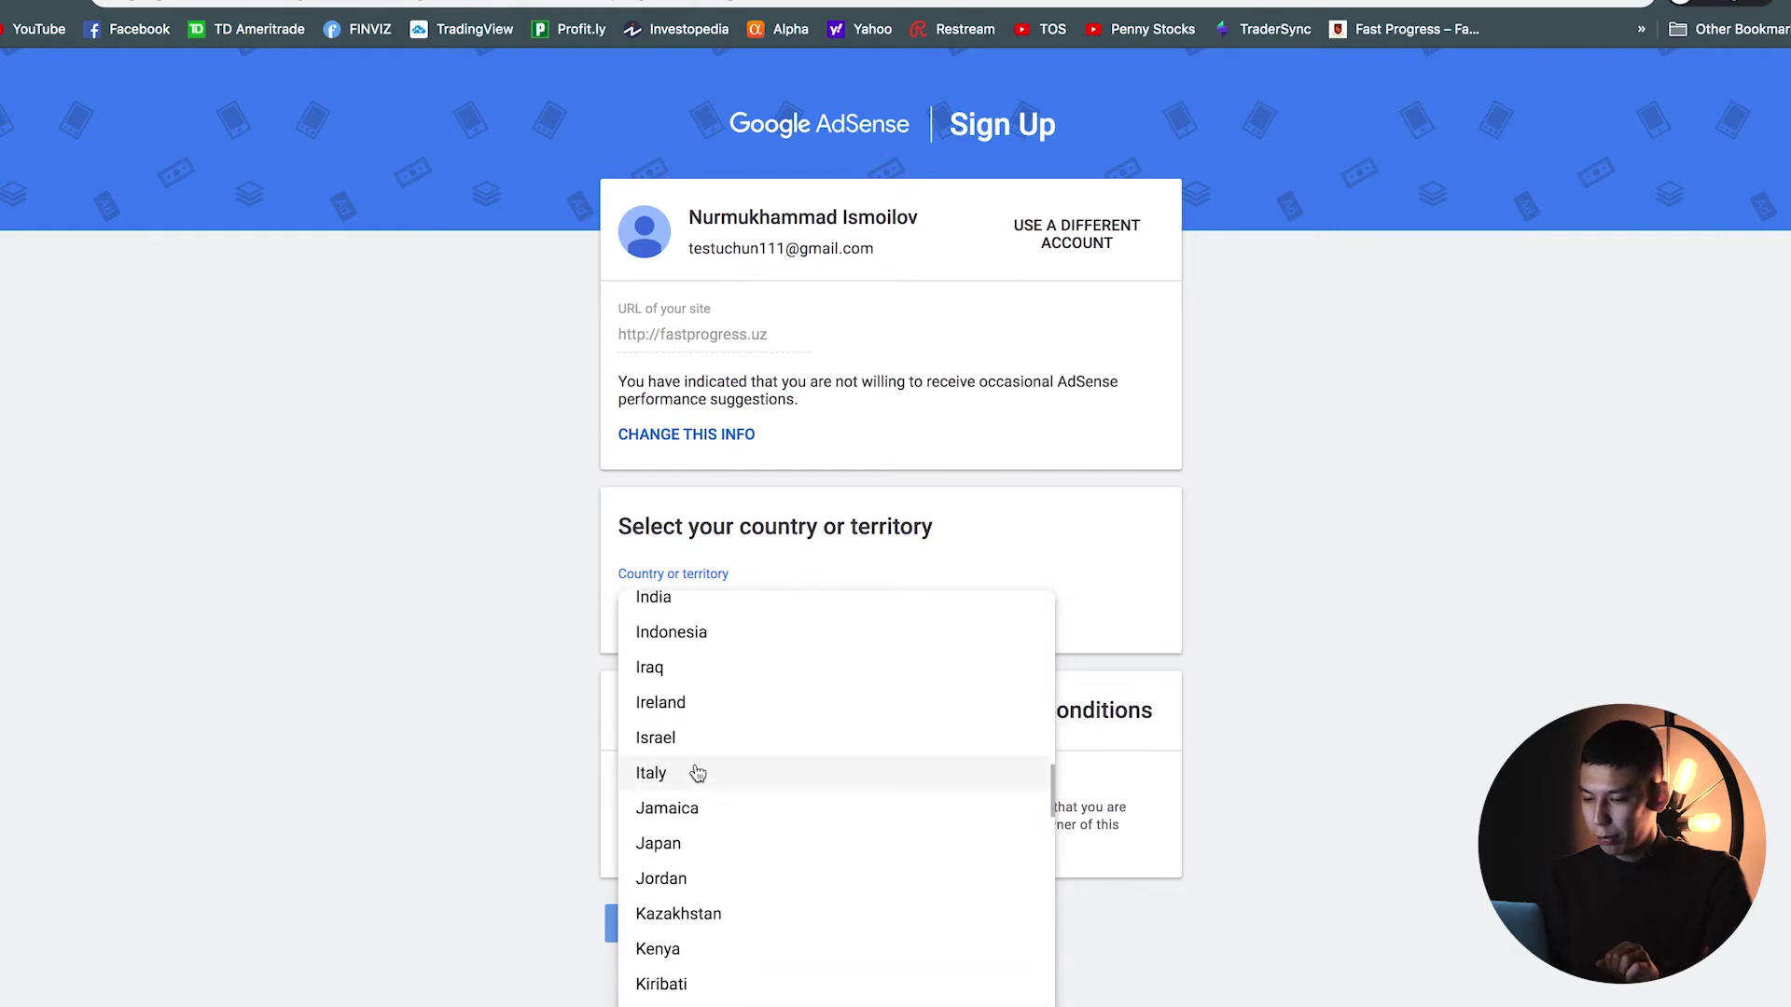
{"action": "left_click", "coordinate": [695, 853]}
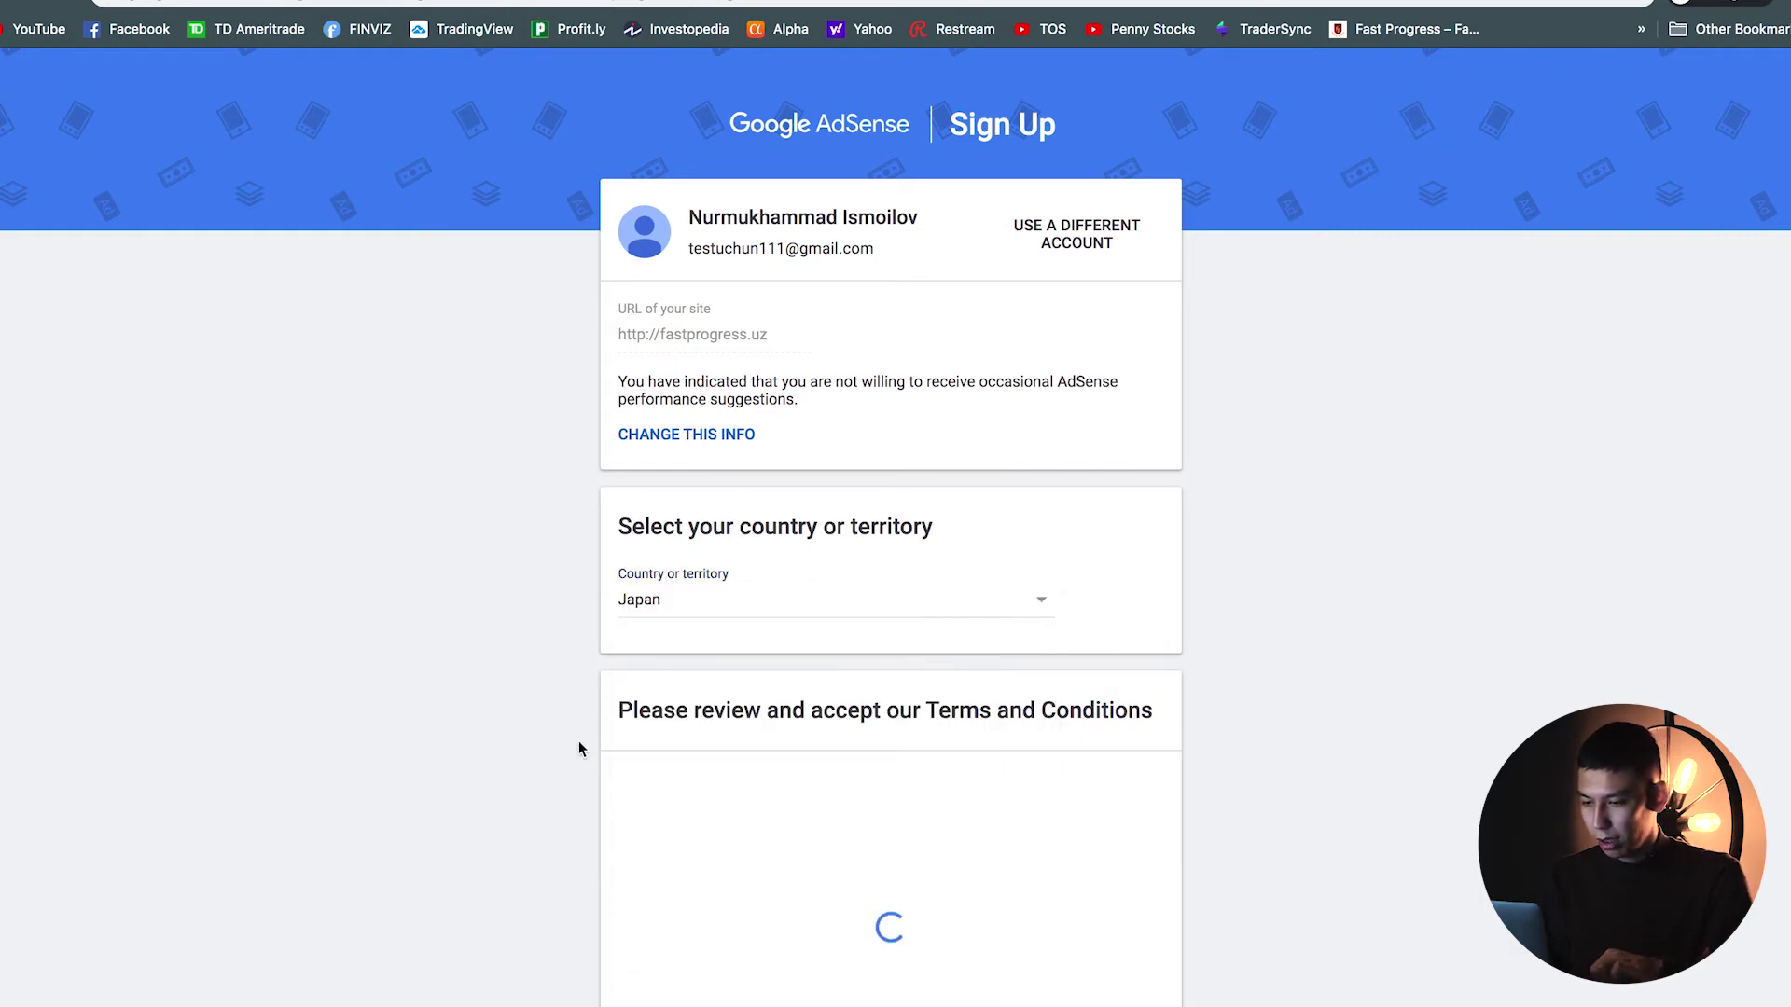
Step: Scroll through the Japanese Terms and Conditions and tick 'Yes, I have read and accept the agreement'
{"action": "scroll", "coordinate": [578, 740], "scroll_direction": "down", "scroll_amount": 5}
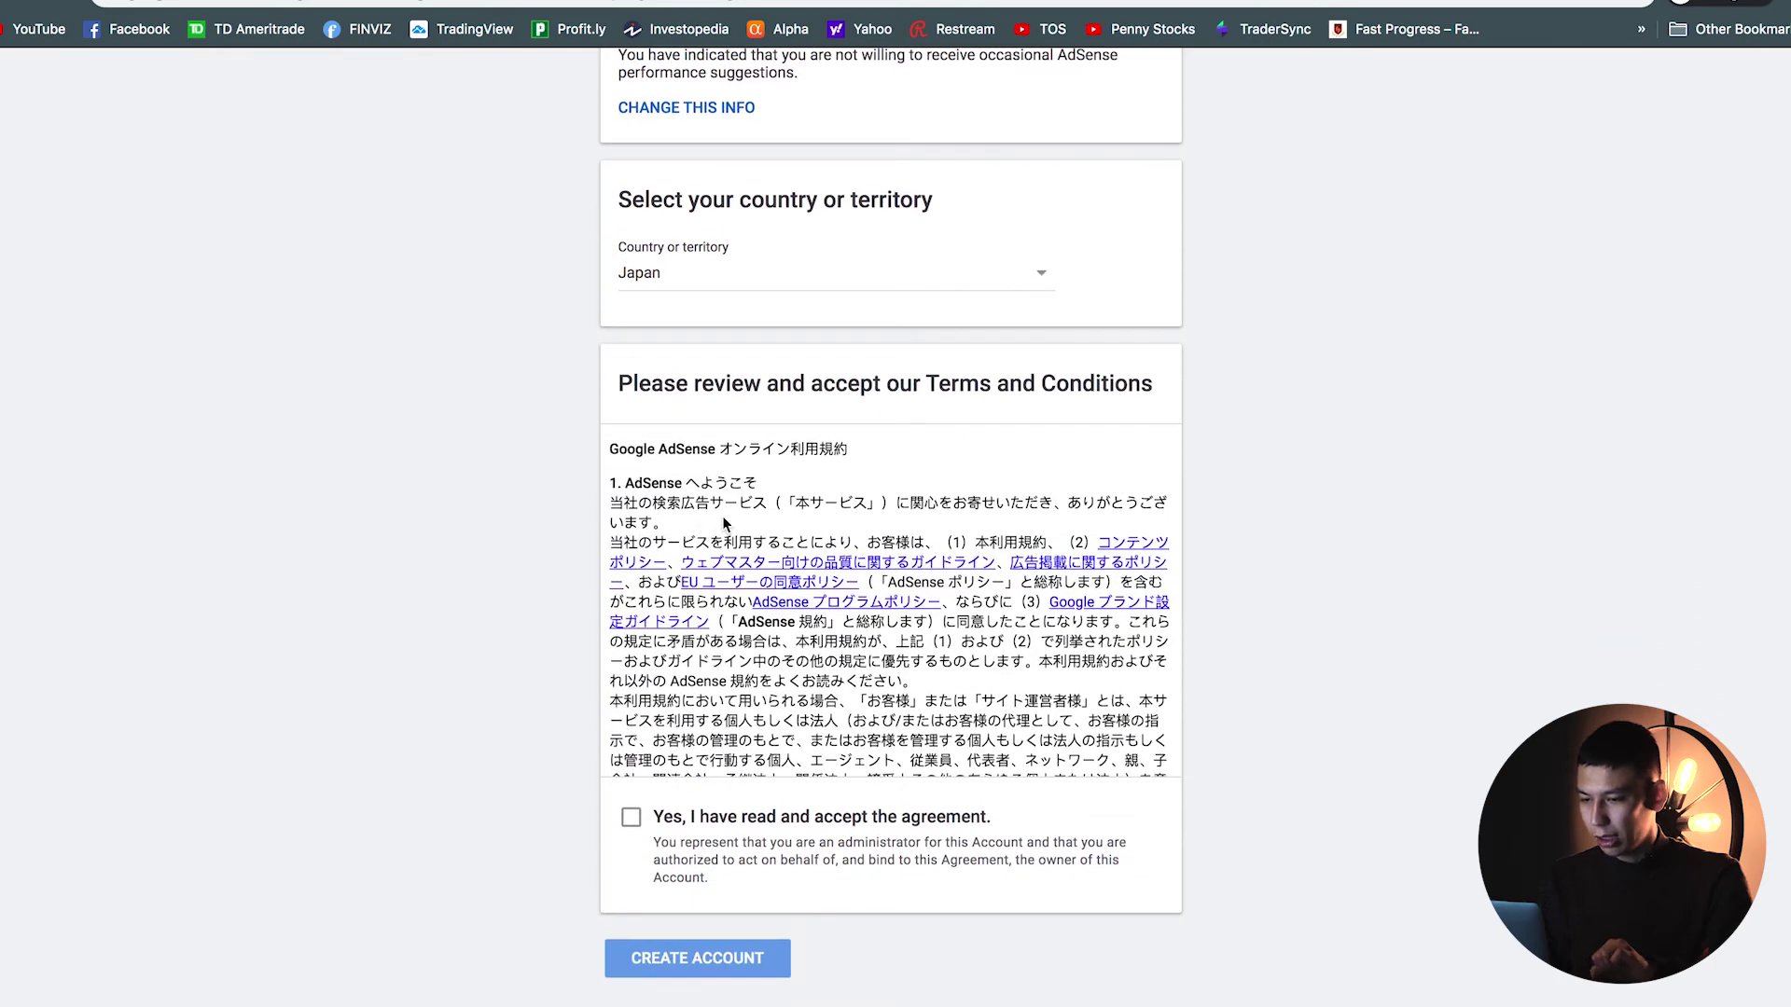
{"action": "scroll", "coordinate": [733, 474], "scroll_direction": "down", "scroll_amount": 3}
{"action": "scroll", "coordinate": [733, 474], "scroll_direction": "down", "scroll_amount": 10}
{"action": "scroll", "coordinate": [733, 474], "scroll_direction": "down", "scroll_amount": 10}
{"action": "scroll", "coordinate": [733, 474], "scroll_direction": "down", "scroll_amount": 10}
{"action": "scroll", "coordinate": [733, 469], "scroll_direction": "down", "scroll_amount": 10}
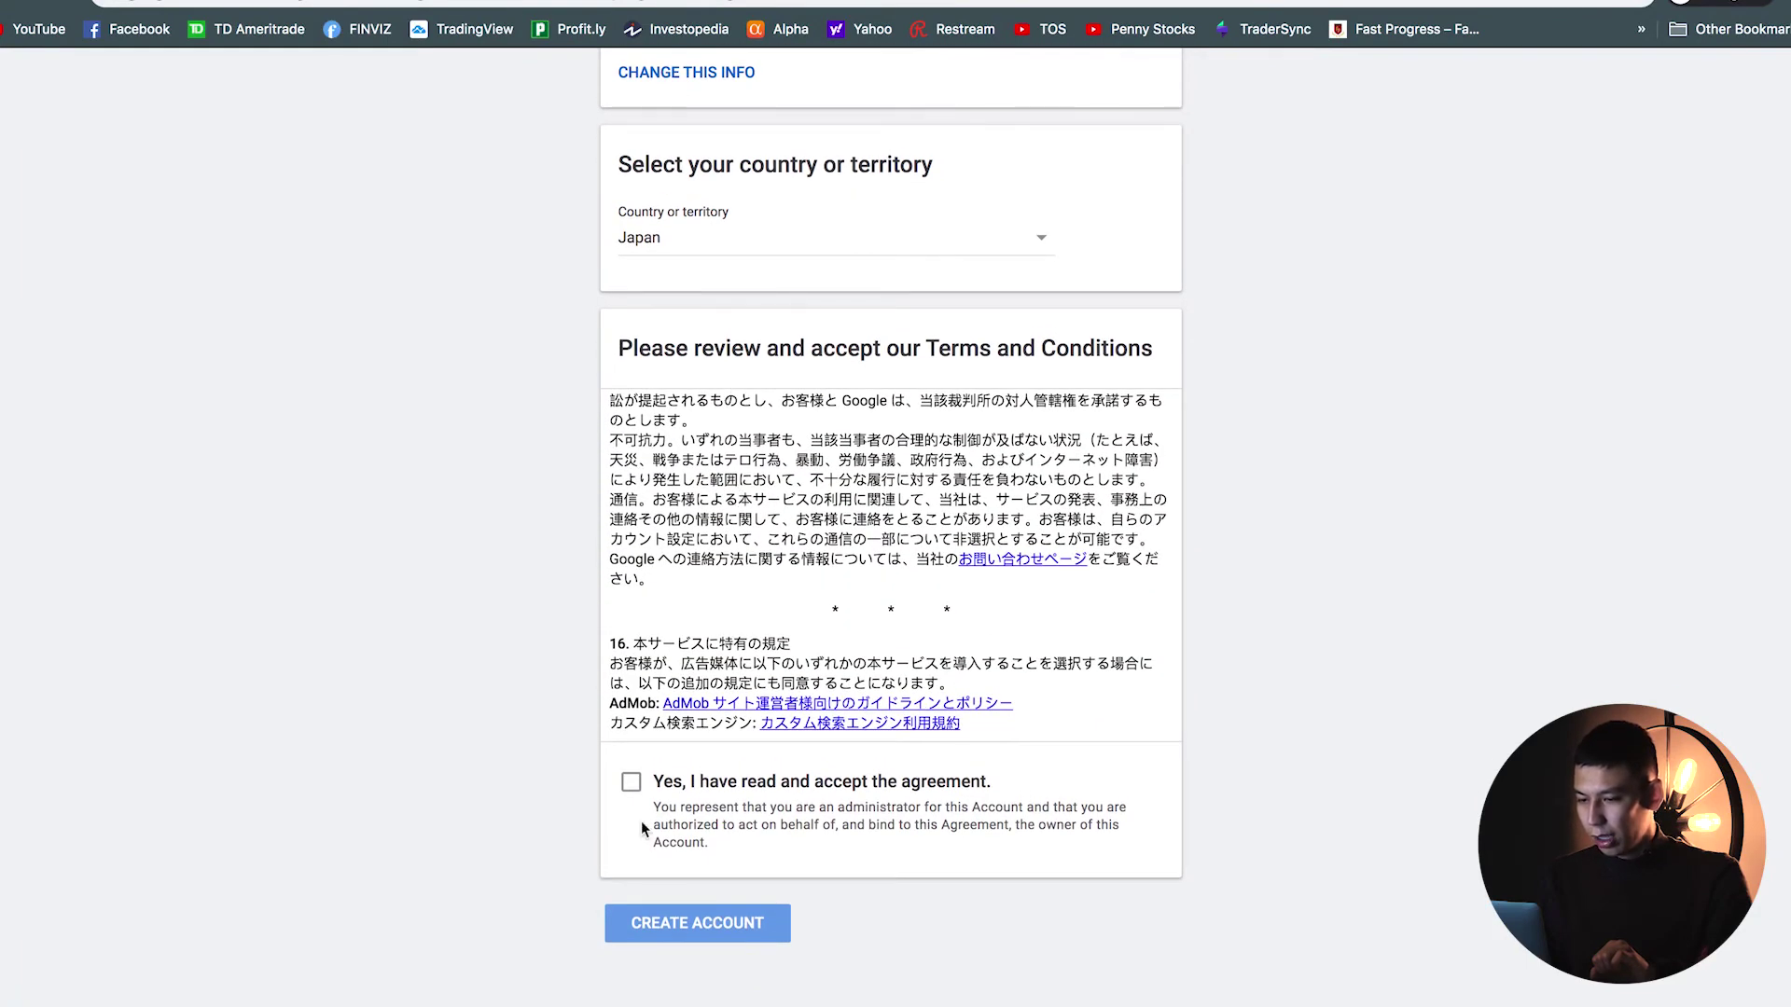
{"action": "left_click", "coordinate": [633, 789]}
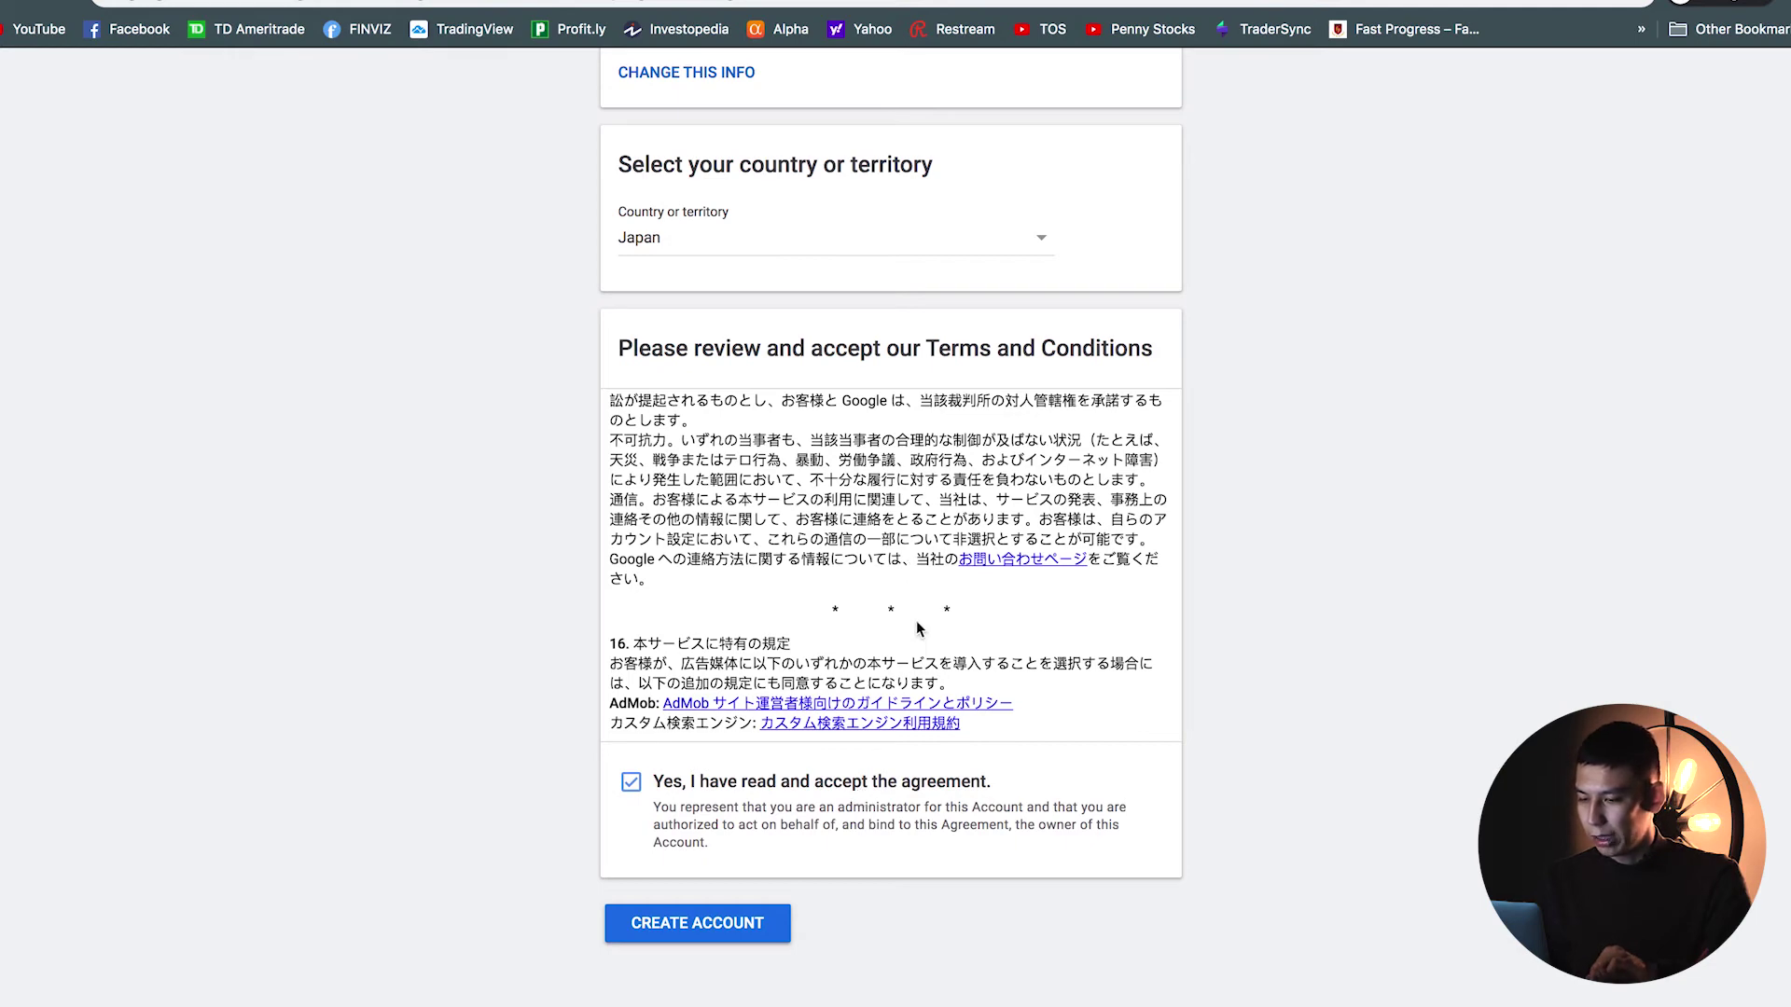
{"action": "scroll", "coordinate": [767, 637], "scroll_direction": "up", "scroll_amount": 3}
{"action": "scroll", "coordinate": [767, 638], "scroll_direction": "up", "scroll_amount": 10}
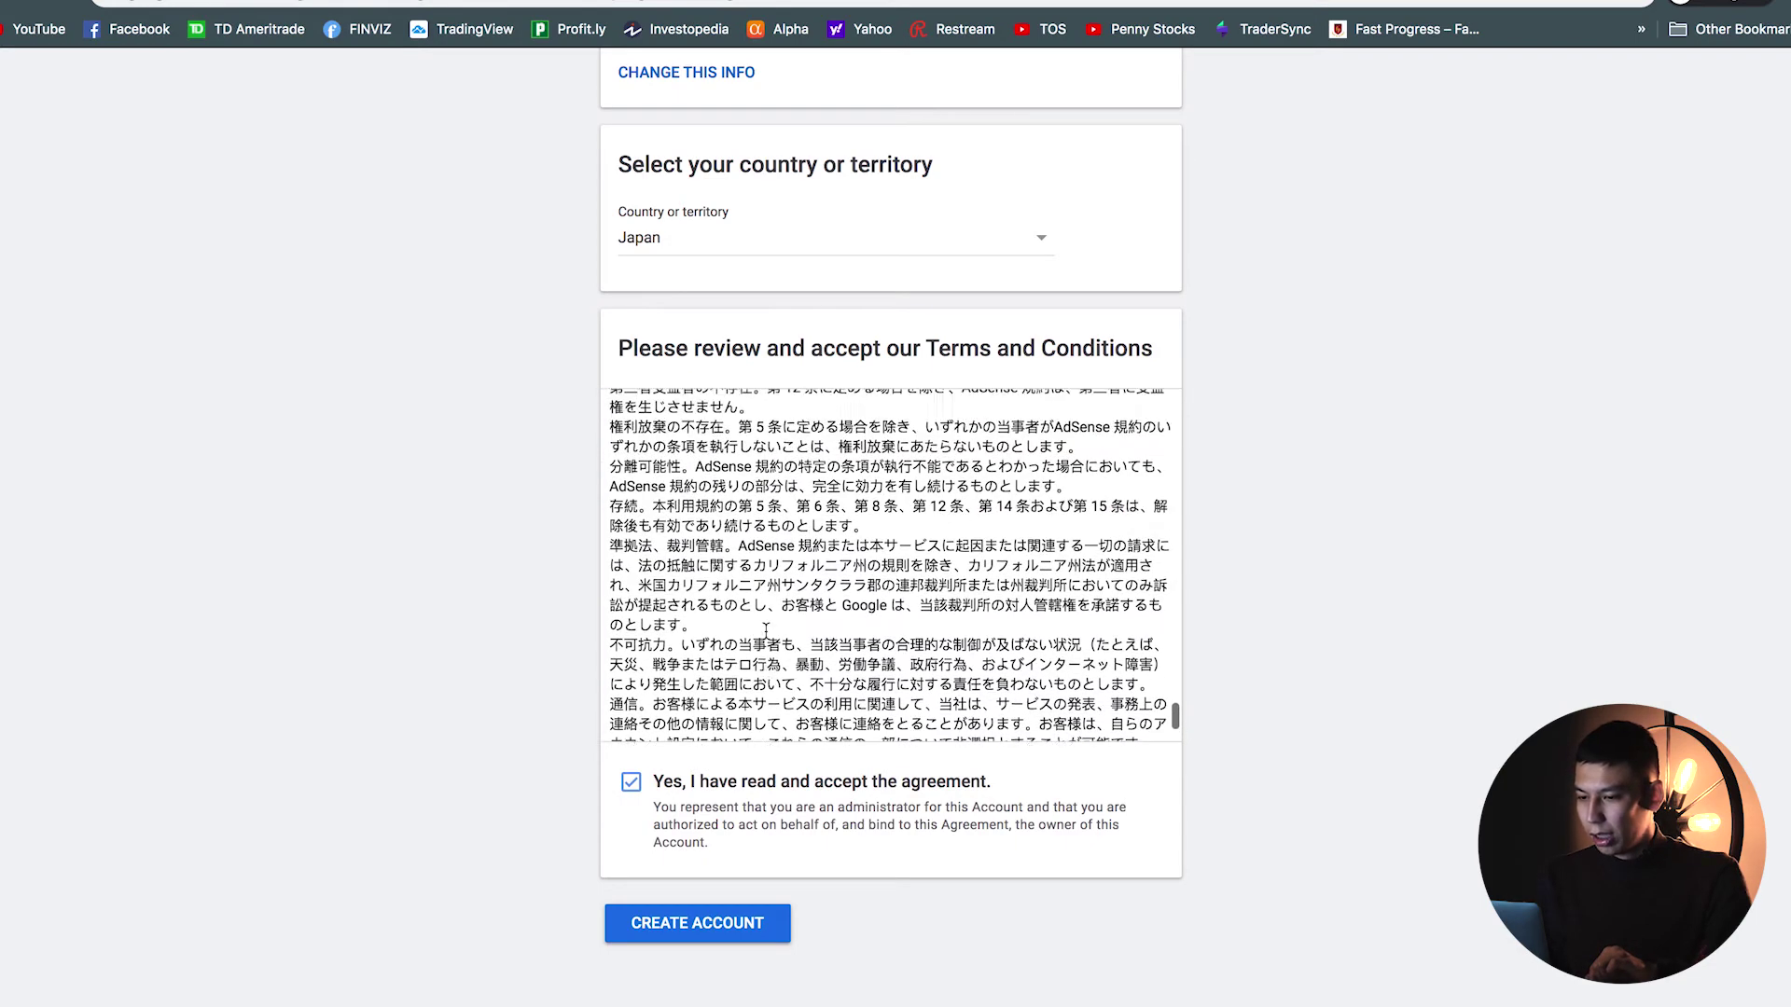
{"action": "scroll", "coordinate": [767, 631], "scroll_direction": "up", "scroll_amount": 10}
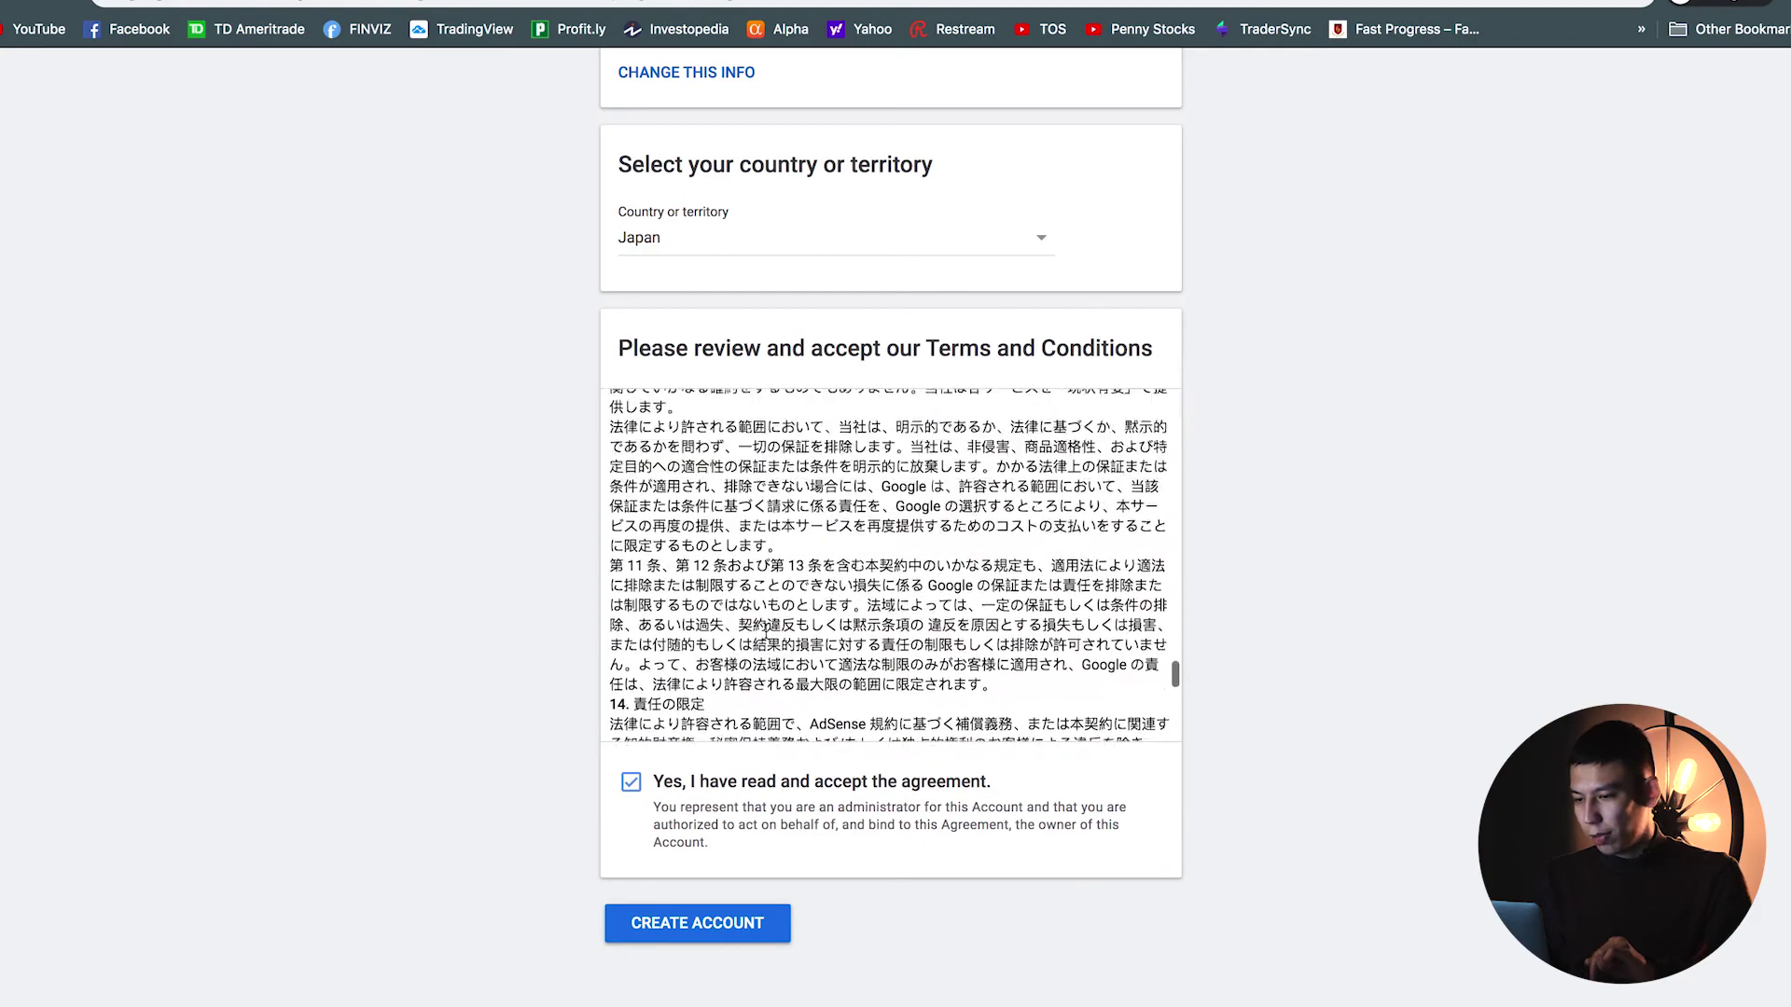
{"action": "scroll", "coordinate": [726, 580], "scroll_direction": "up", "scroll_amount": 10}
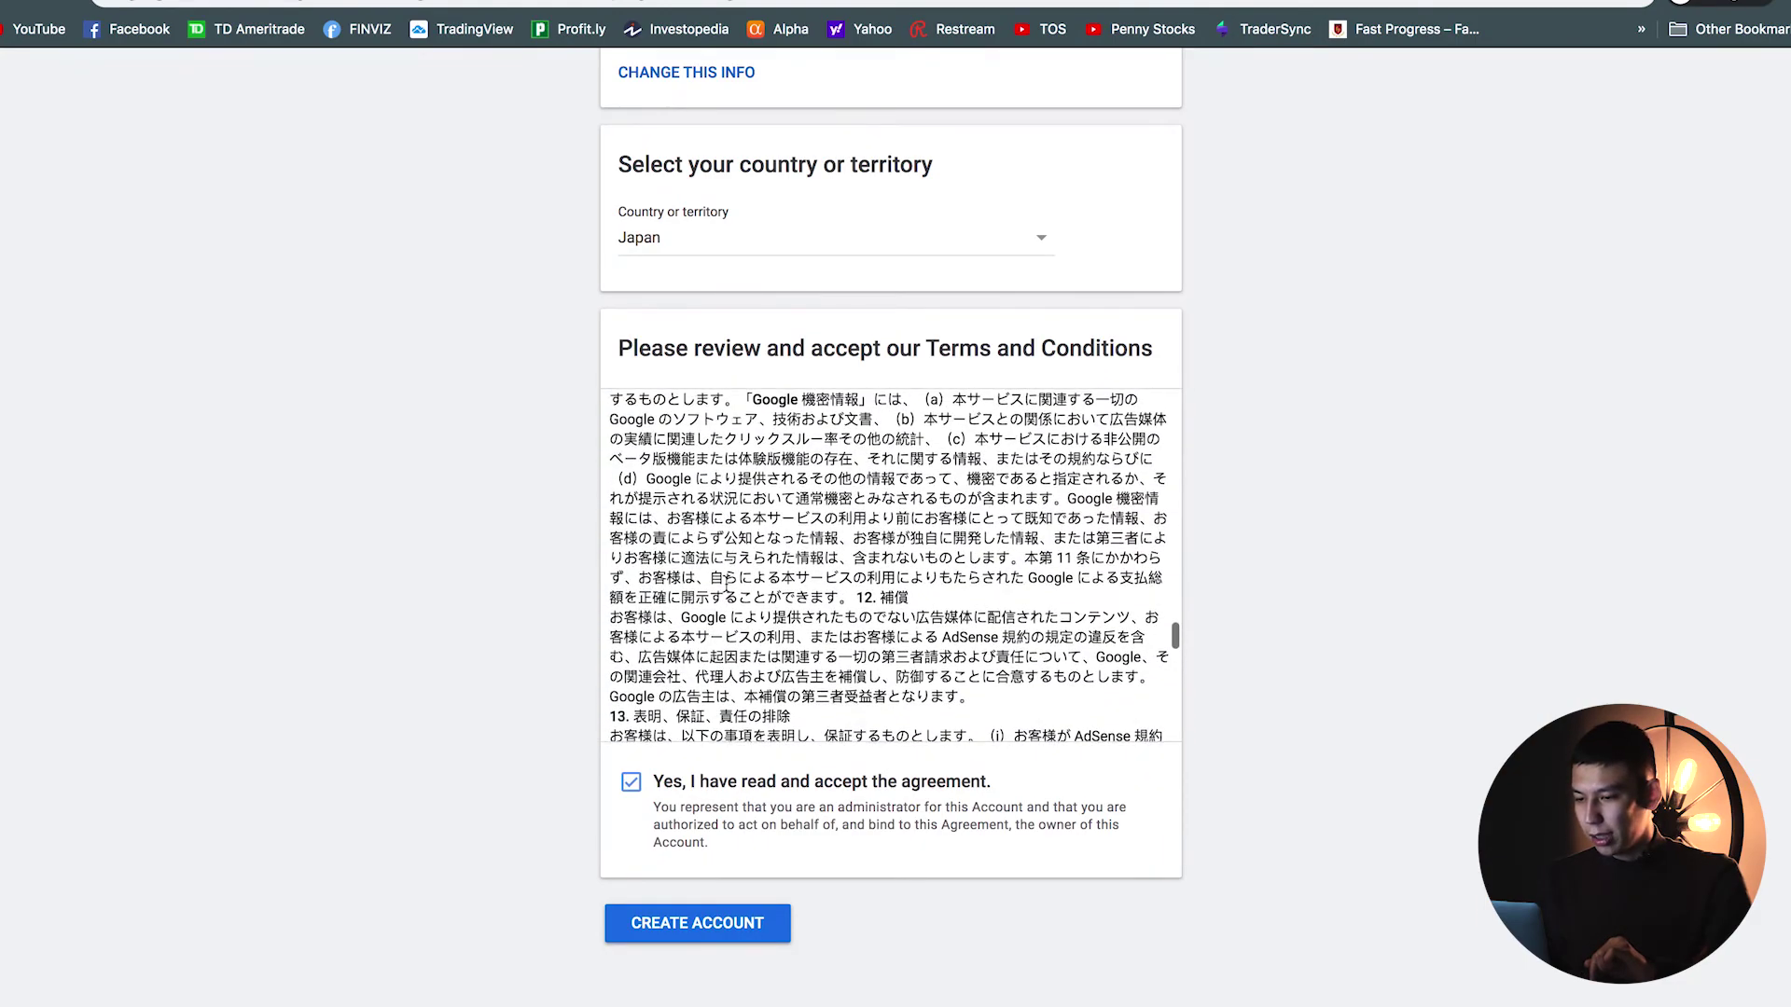
{"action": "scroll", "coordinate": [727, 589], "scroll_direction": "down", "scroll_amount": 8}
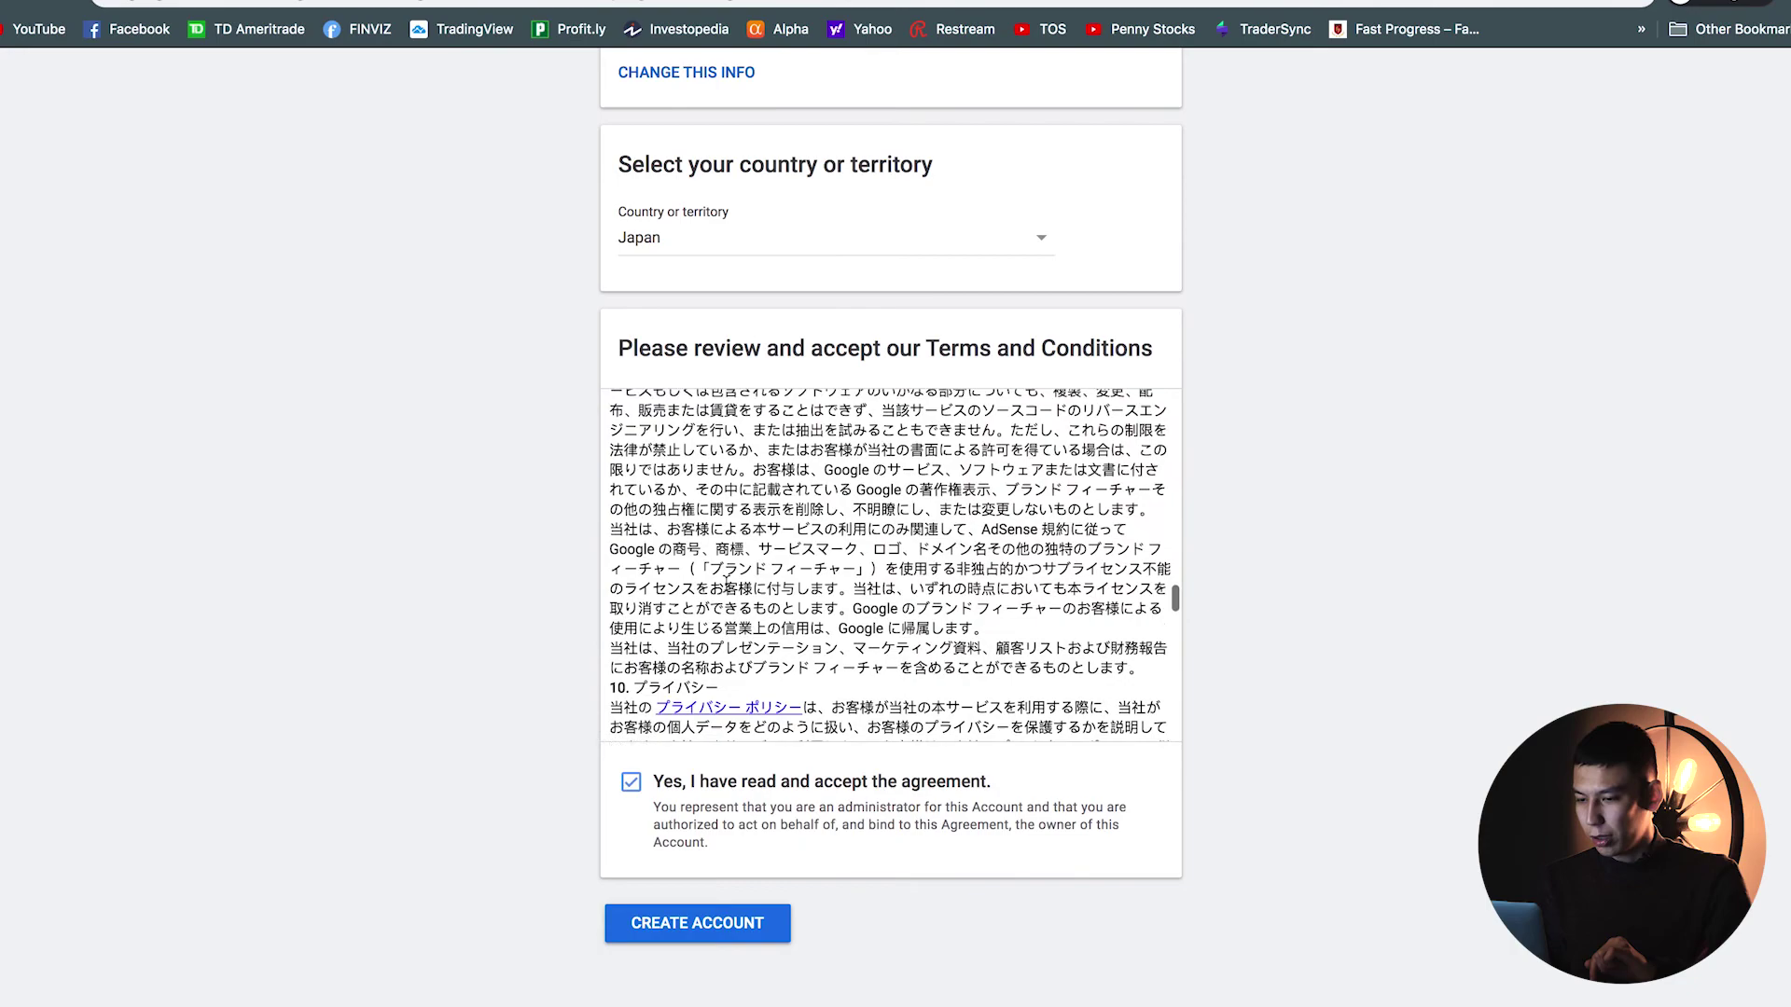
{"action": "scroll", "coordinate": [727, 580], "scroll_direction": "down", "scroll_amount": 10}
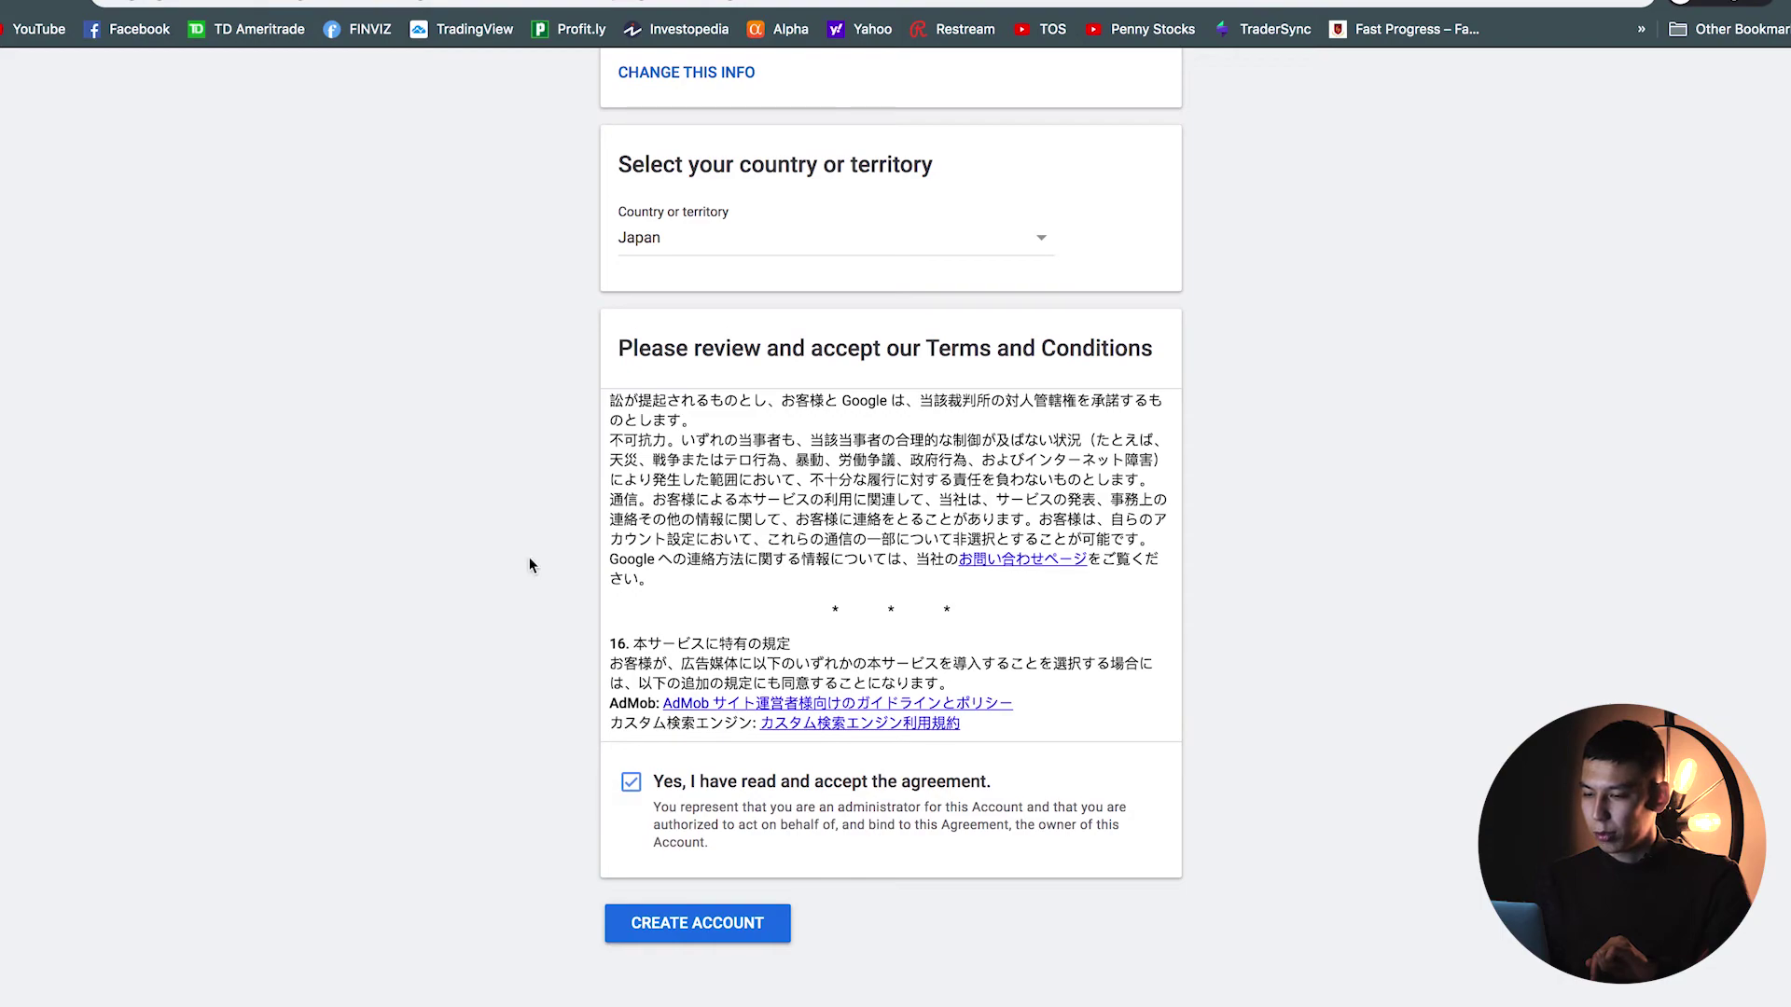
{"action": "scroll", "coordinate": [529, 559], "scroll_direction": "up", "scroll_amount": 5}
{"action": "scroll", "coordinate": [530, 565], "scroll_direction": "down", "scroll_amount": 5}
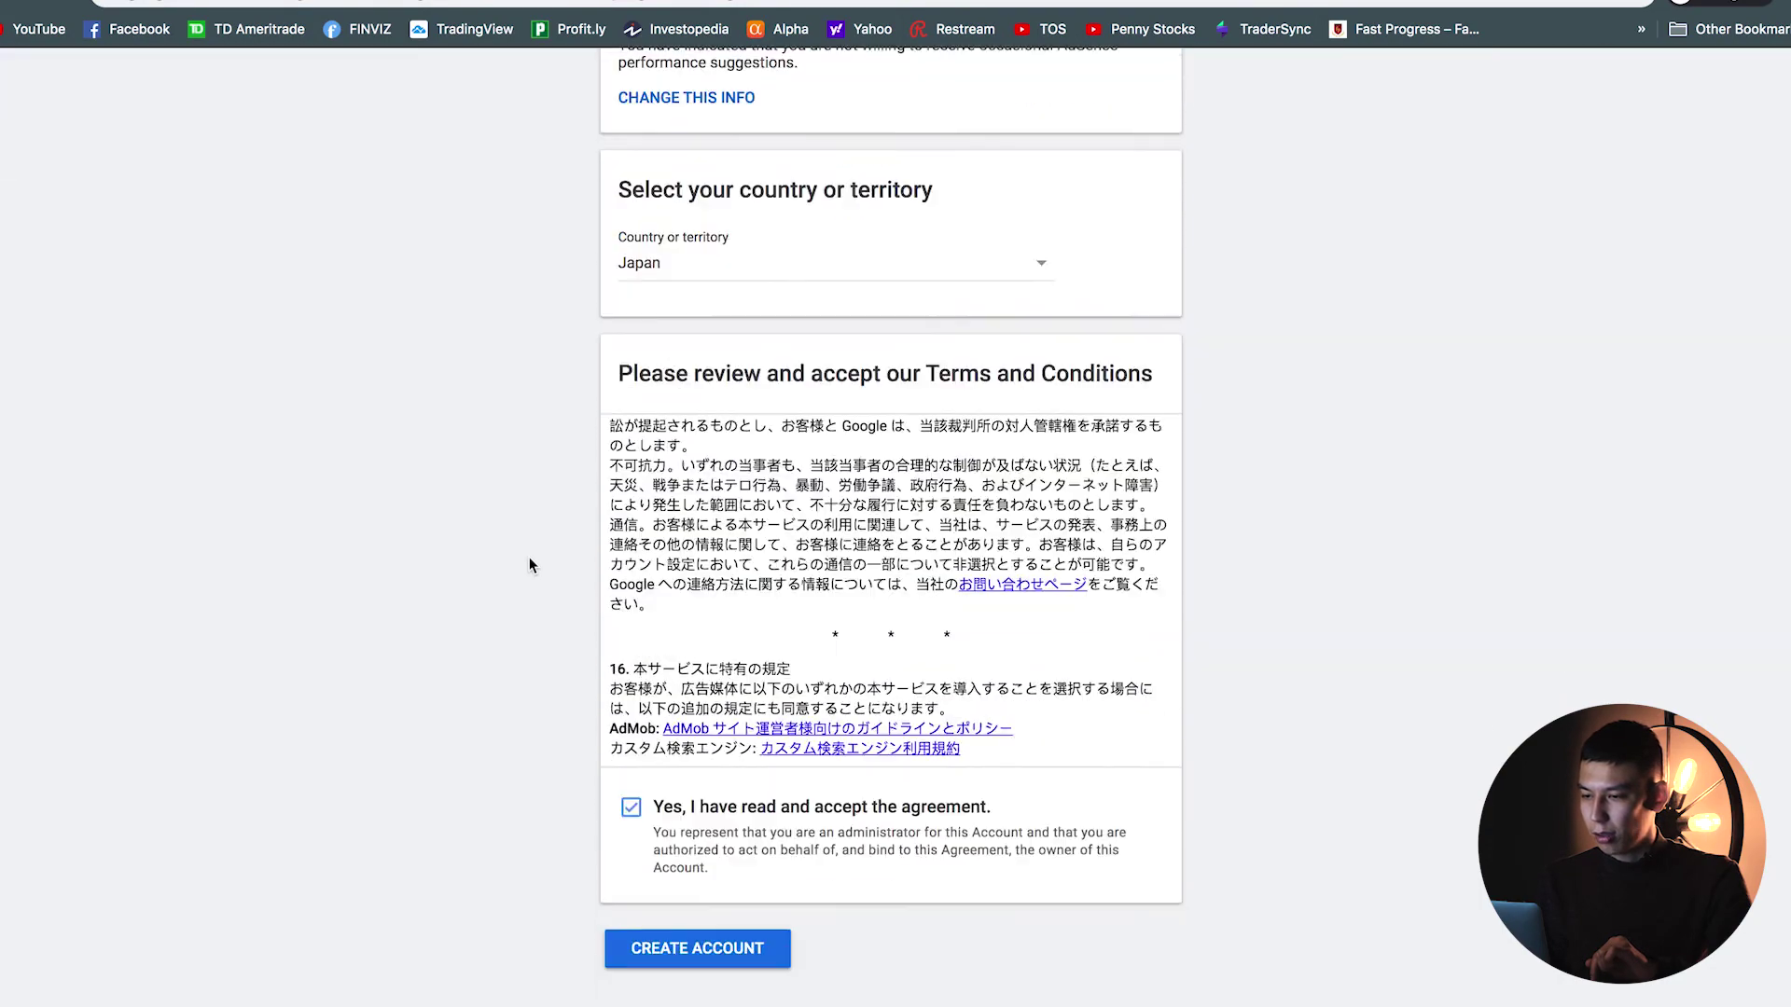
Step: Create the AdSense account and step through the welcome slides to begin setup
{"action": "left_click", "coordinate": [702, 934]}
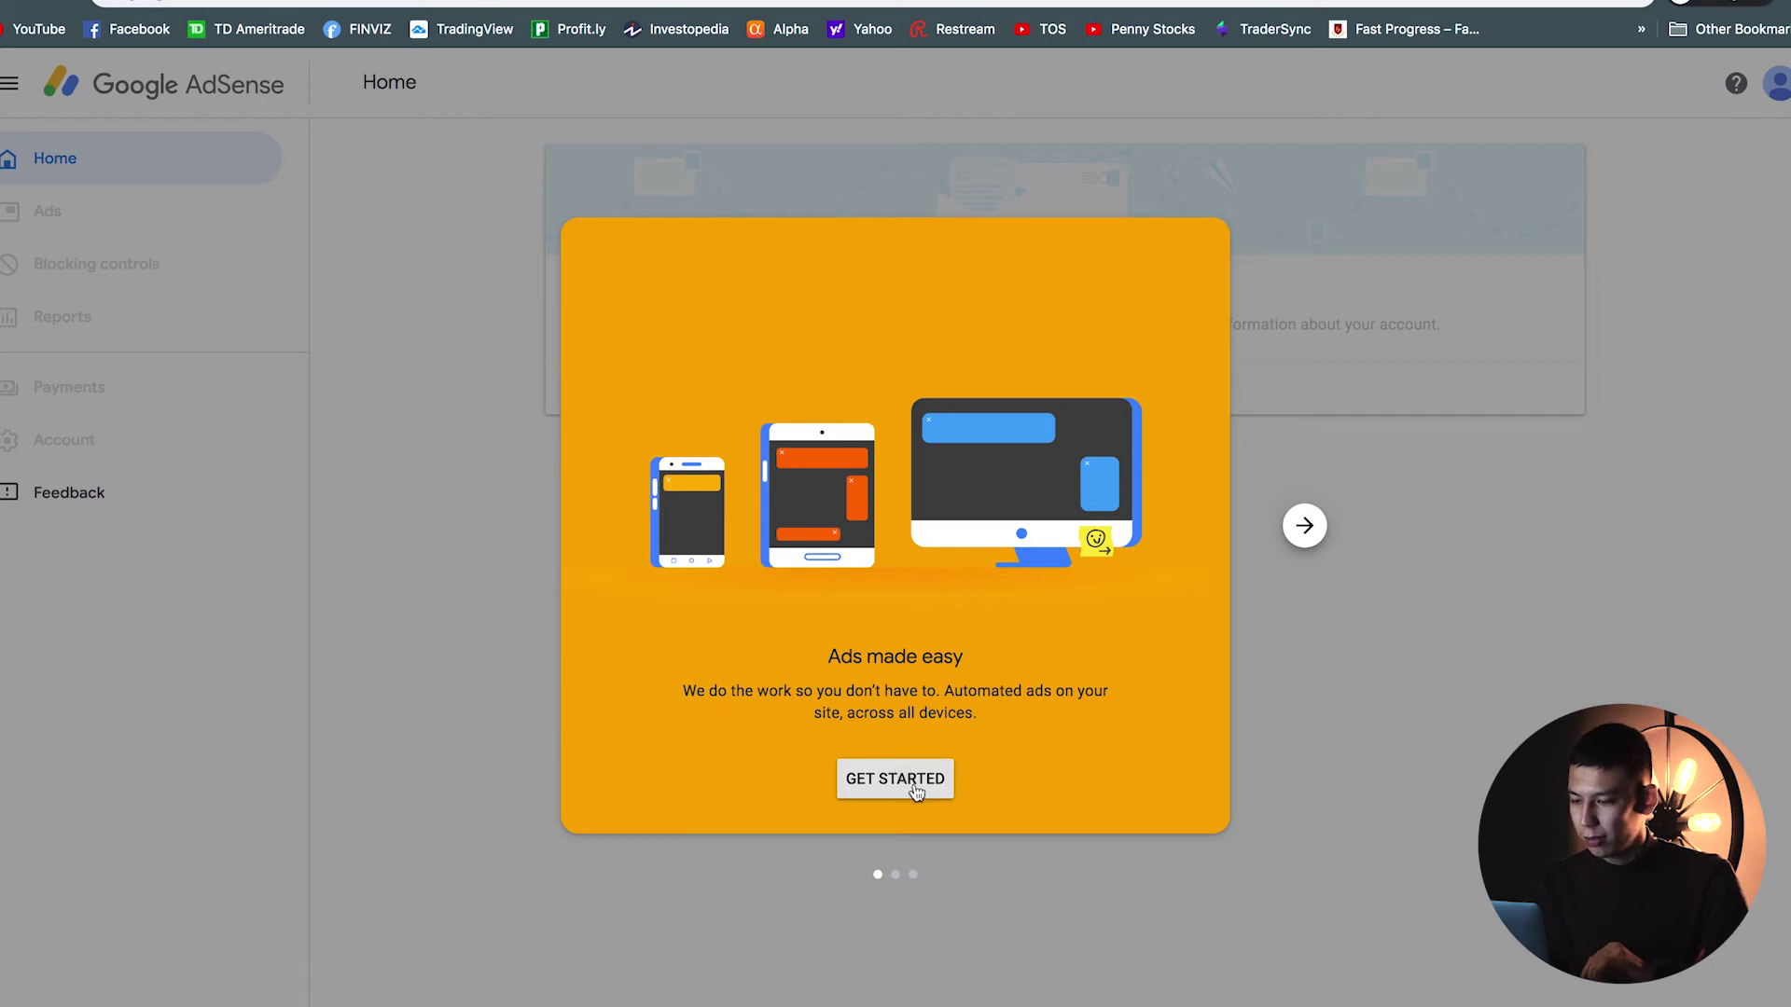
{"action": "left_click", "coordinate": [1306, 527]}
{"action": "left_click", "coordinate": [1306, 527]}
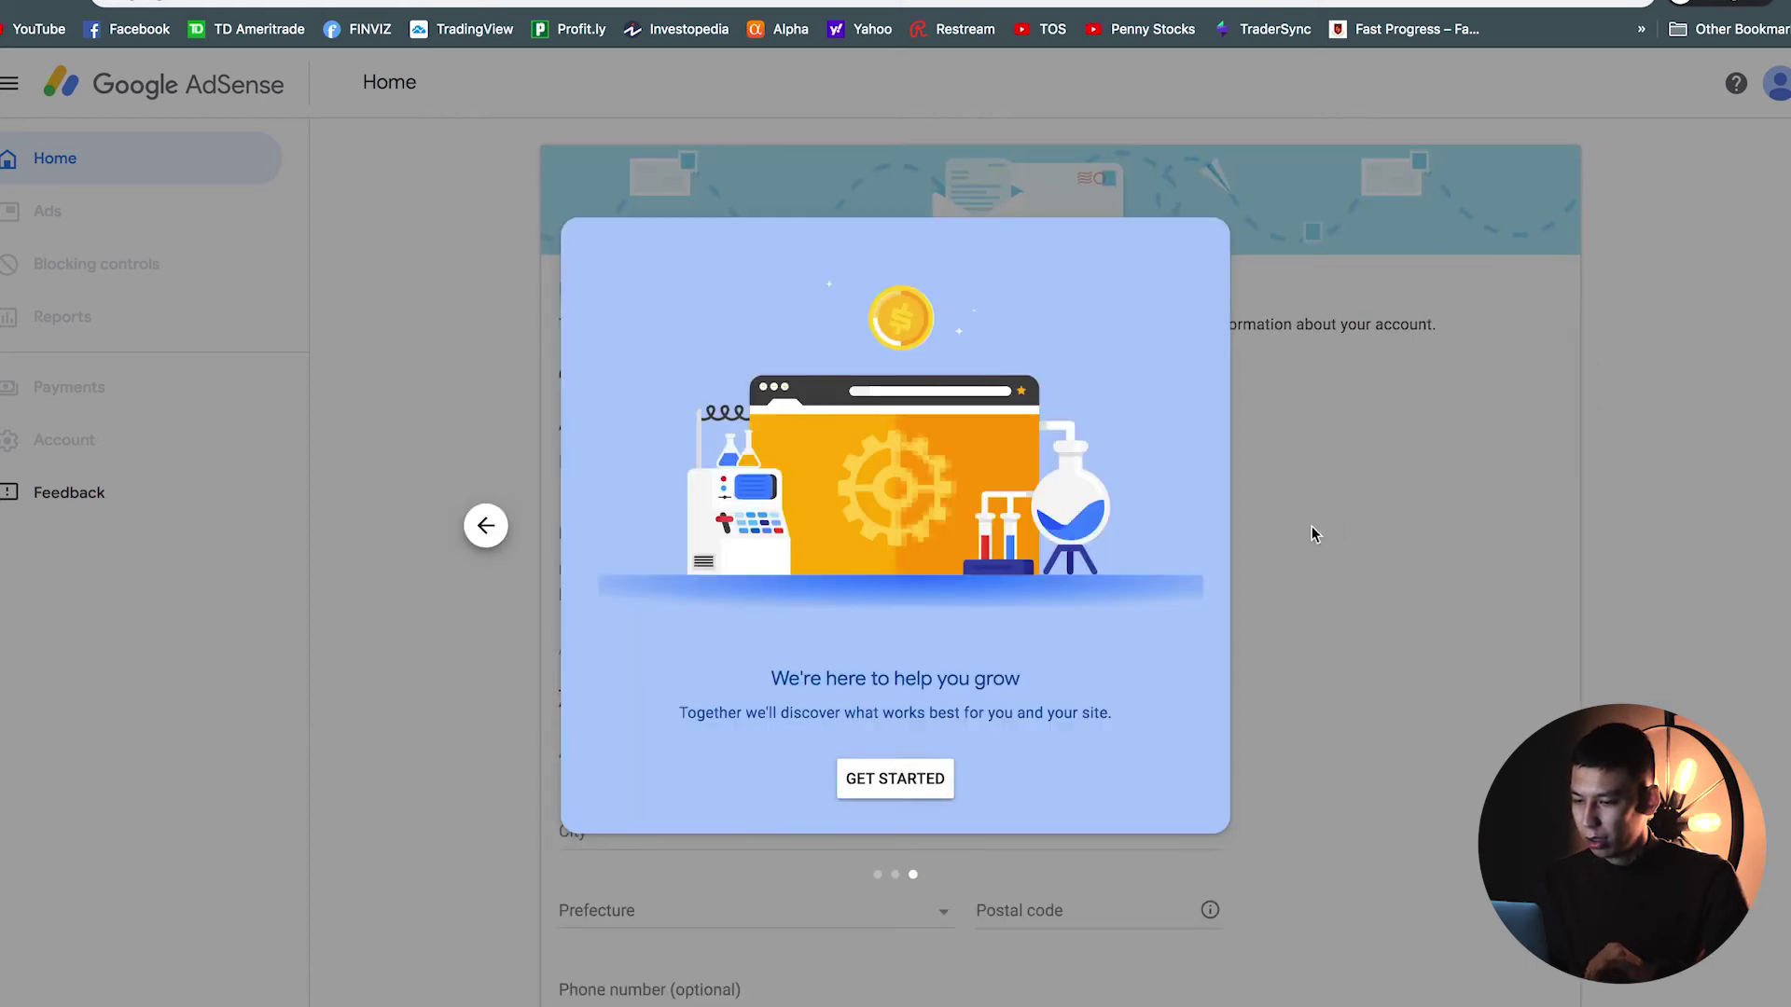
{"action": "left_click", "coordinate": [895, 790]}
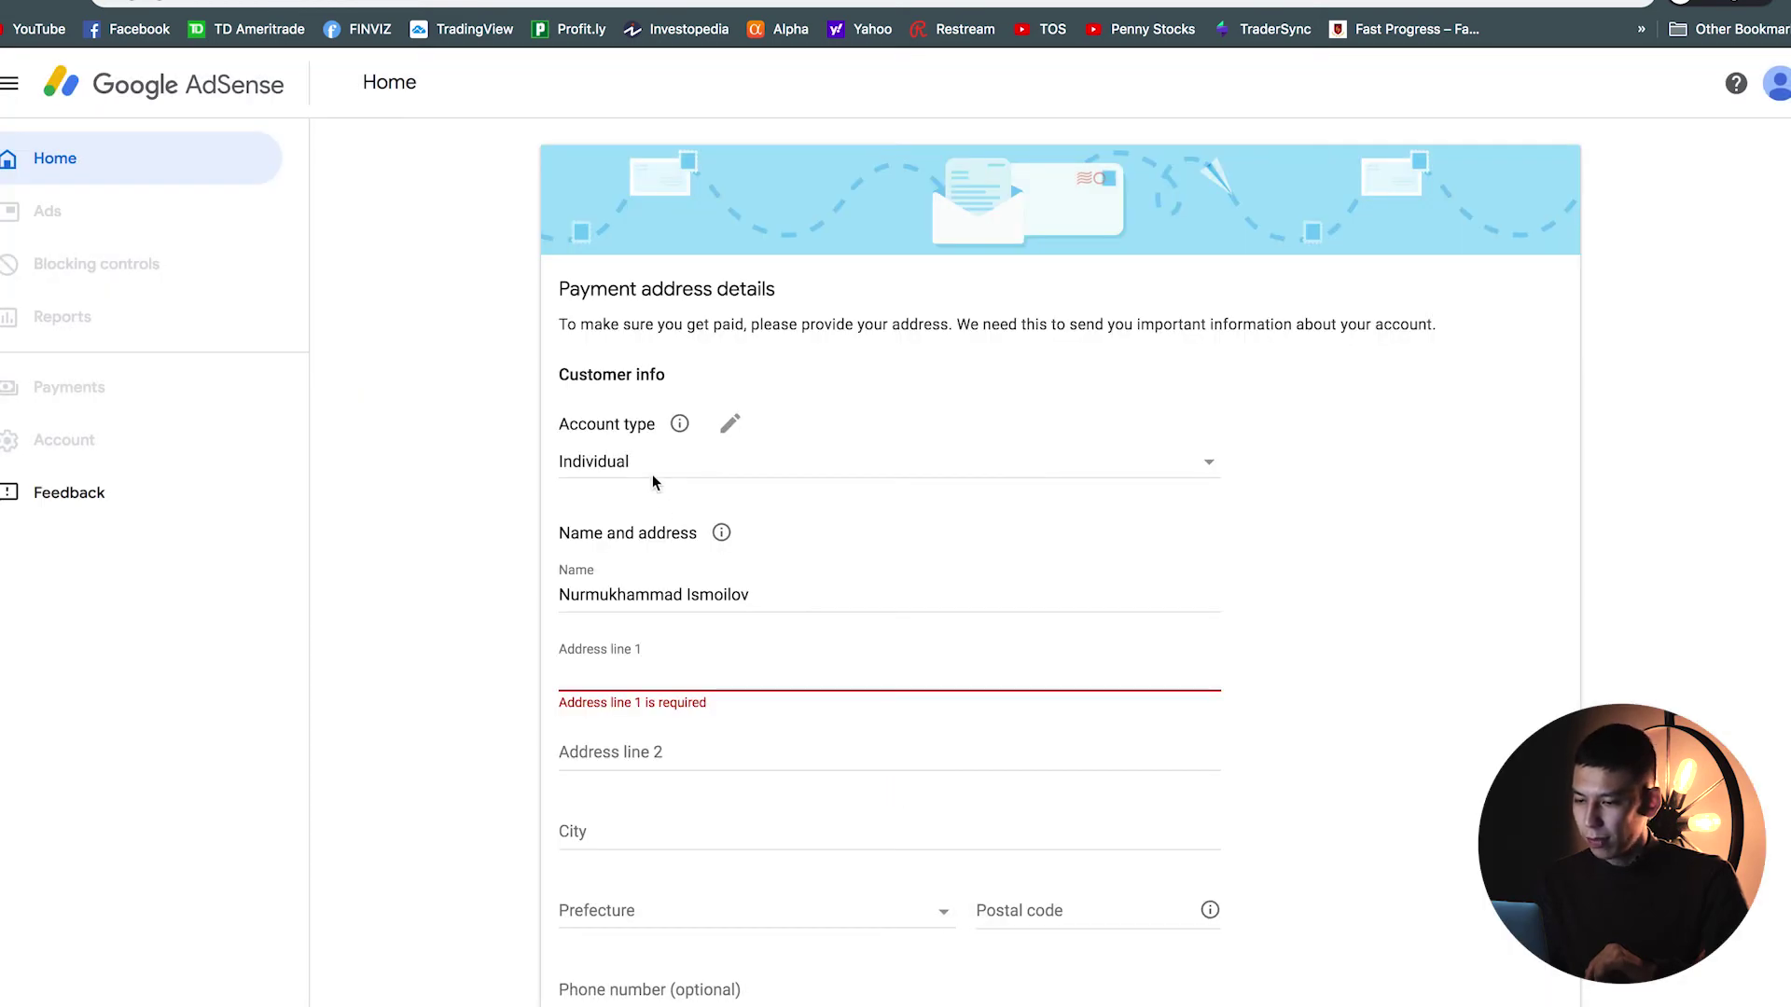
Step: Choose Individual as the payment account type
{"action": "left_click", "coordinate": [651, 476]}
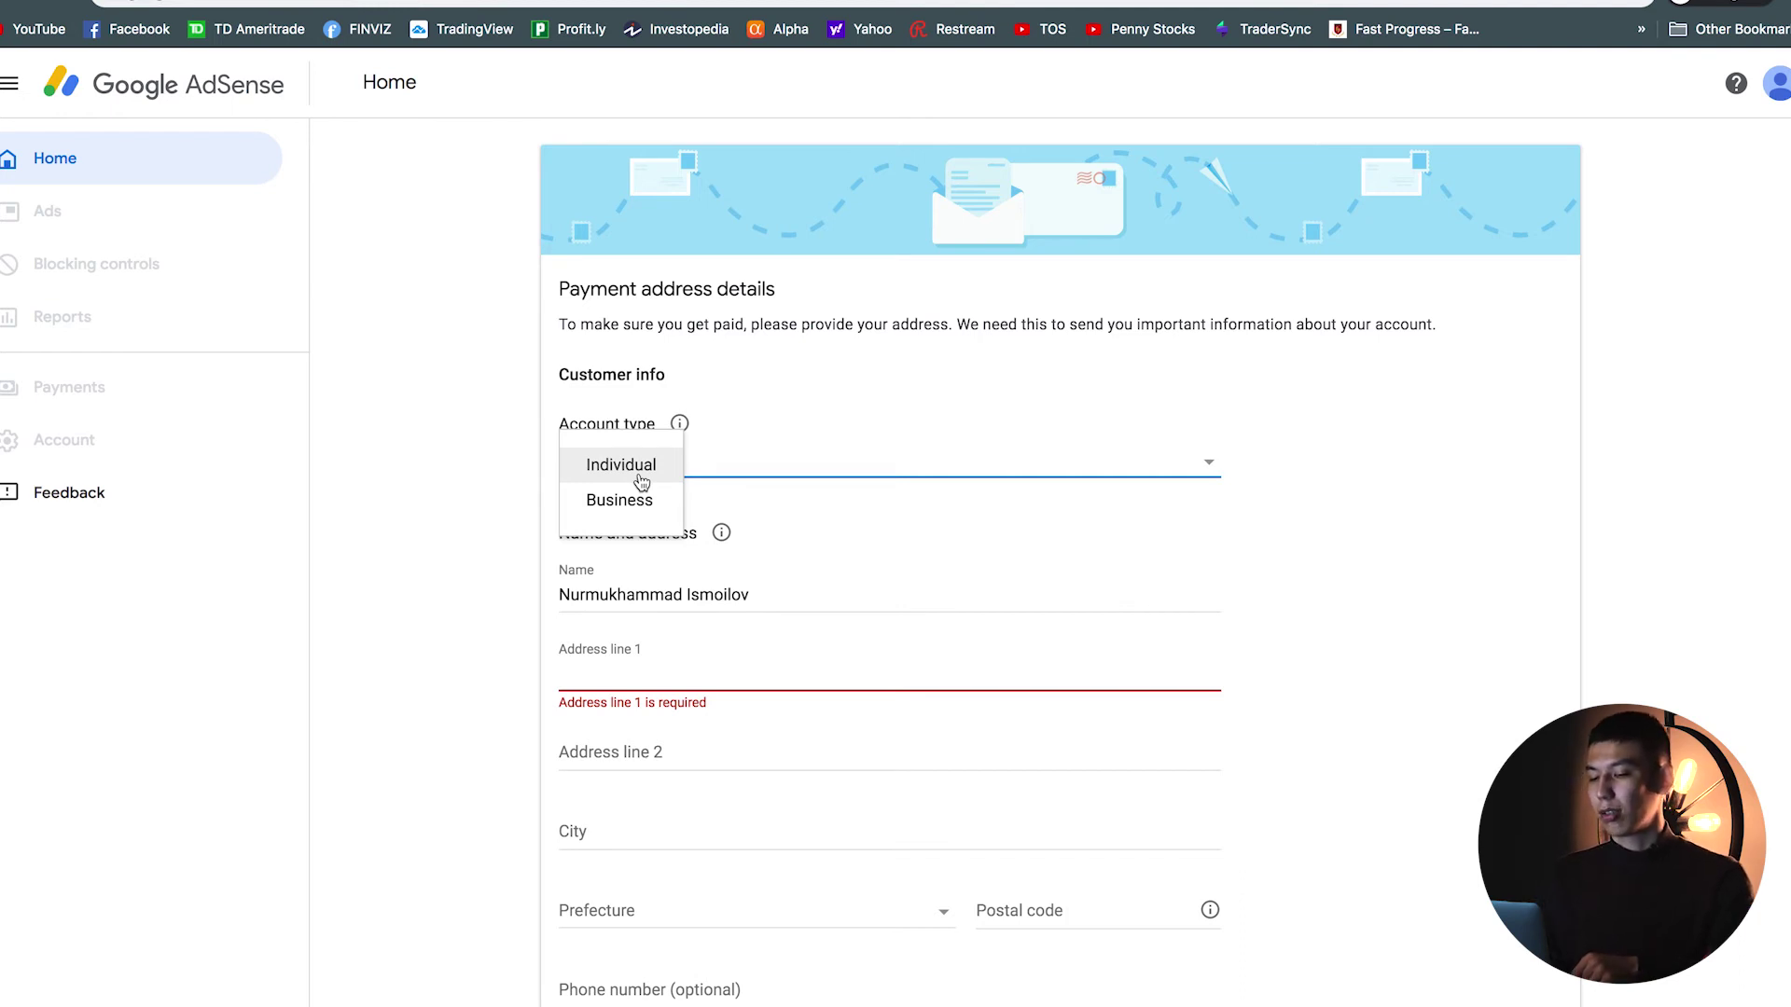
{"action": "left_click", "coordinate": [641, 479]}
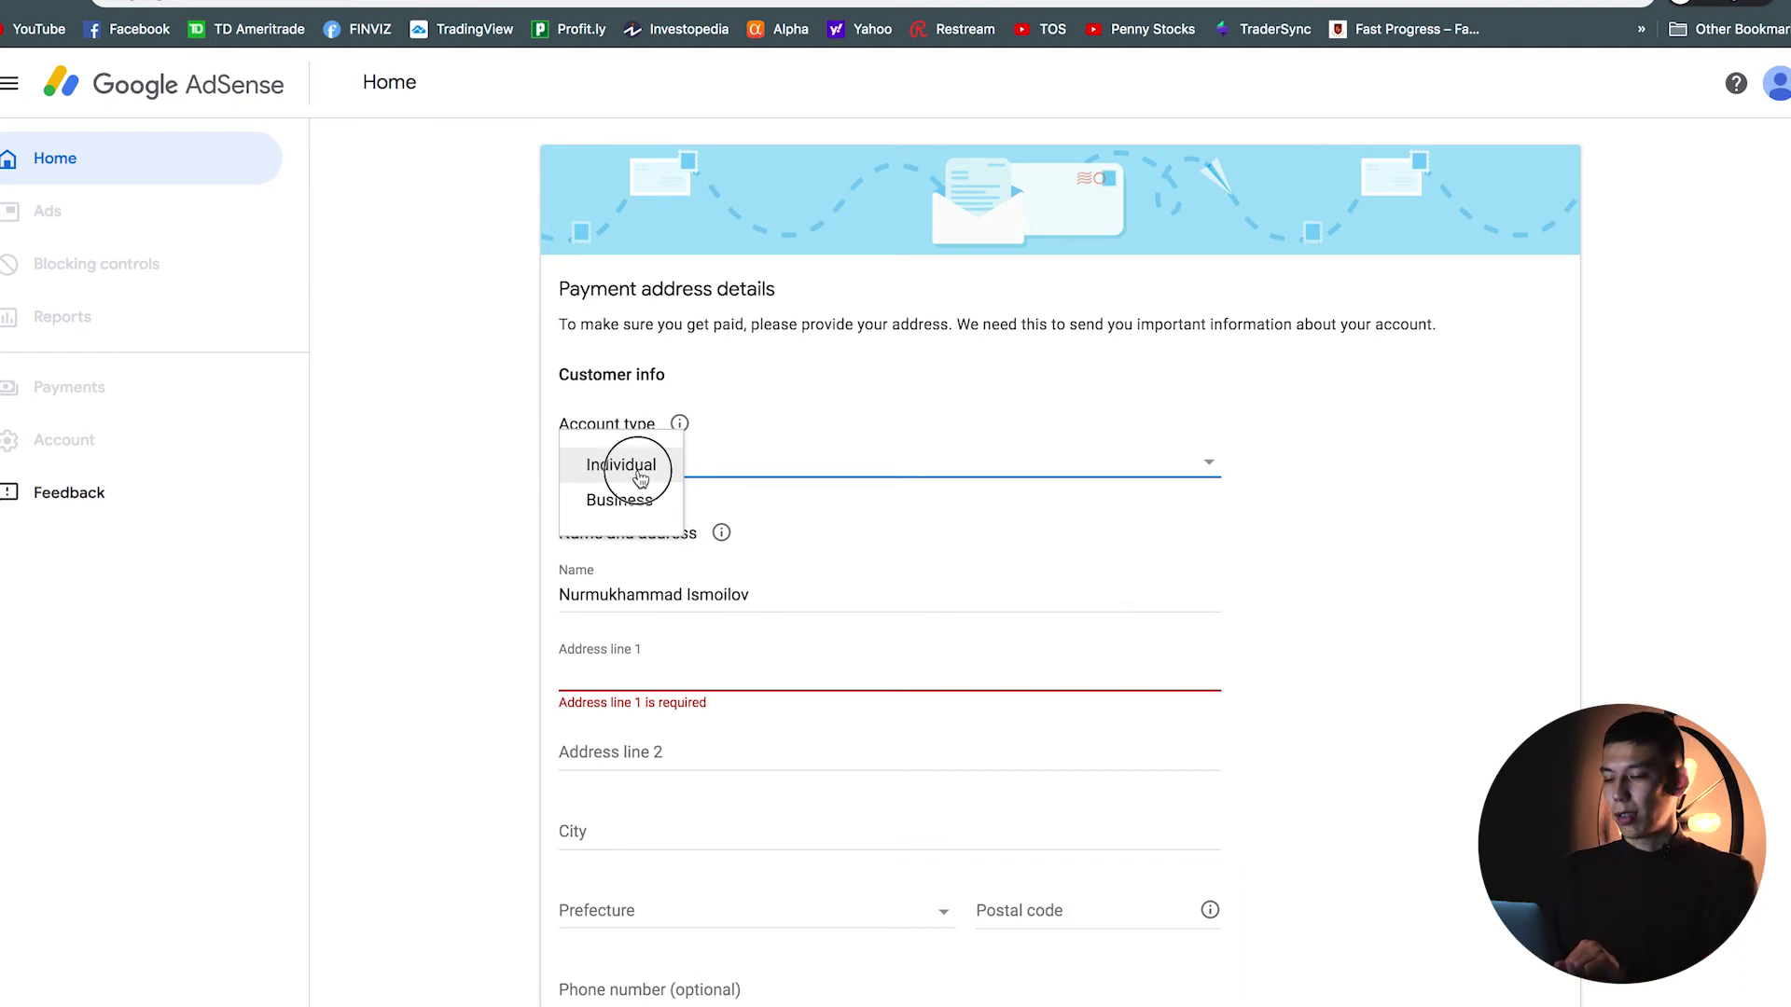
{"action": "scroll", "coordinate": [687, 597], "scroll_direction": "down", "scroll_amount": 2}
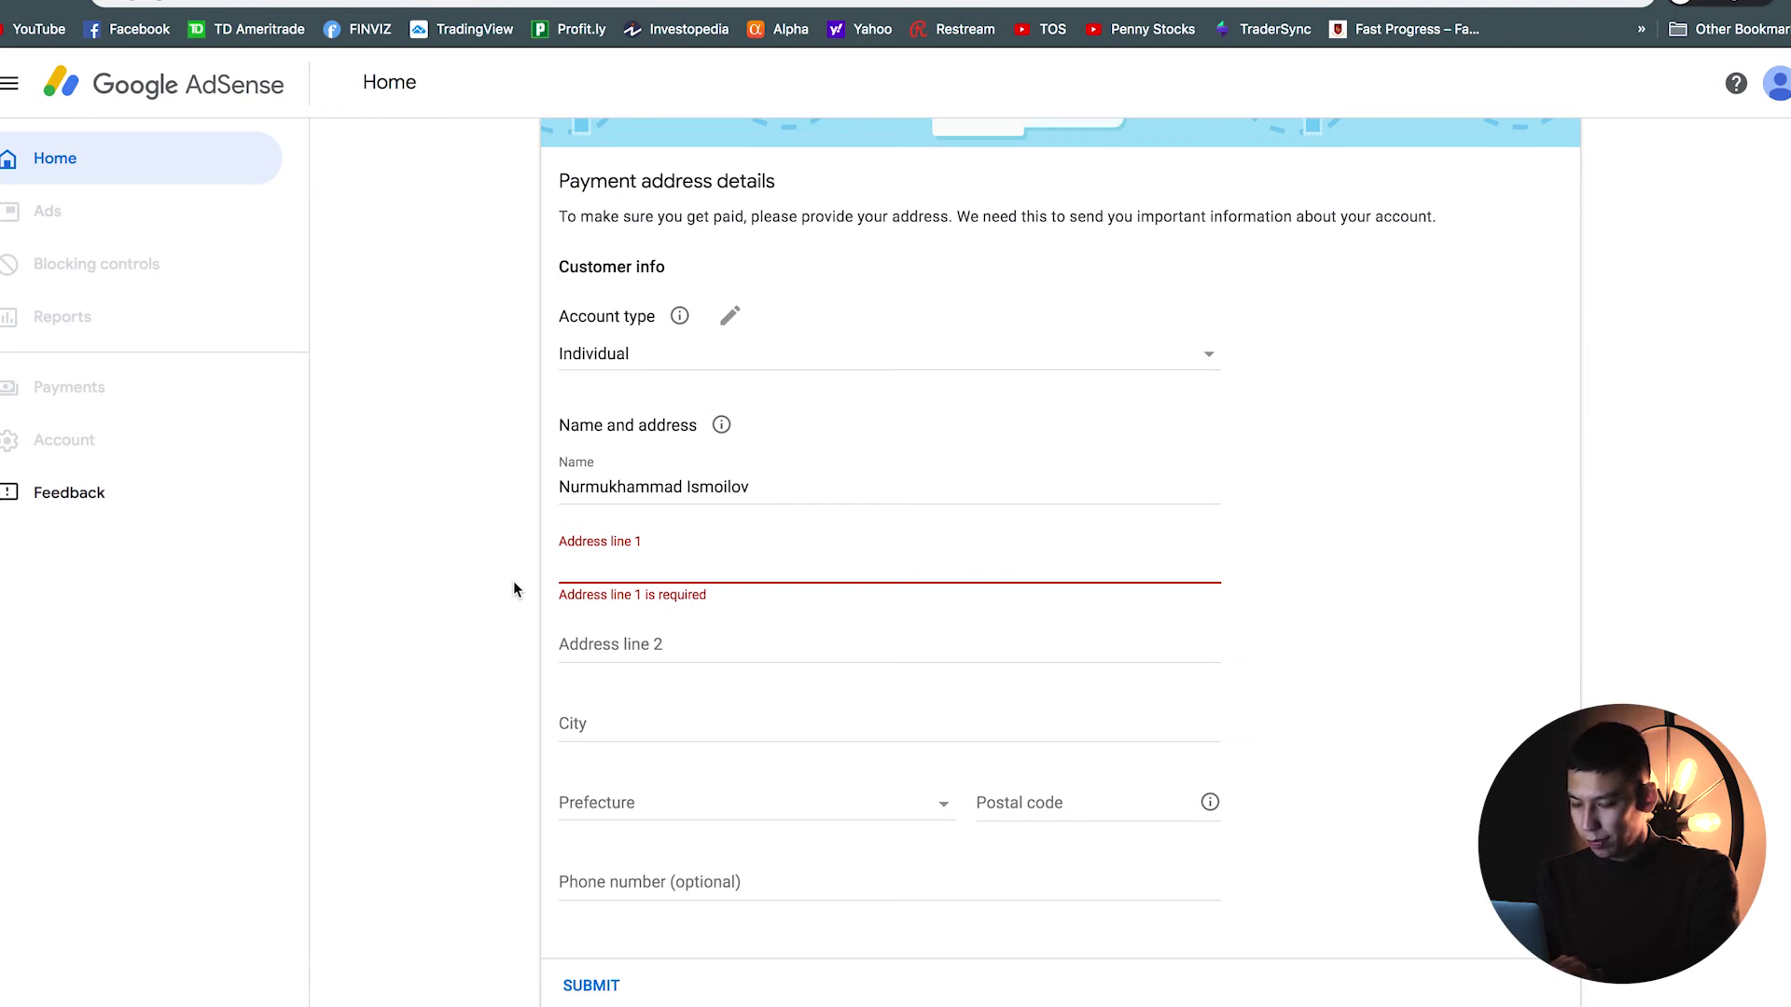
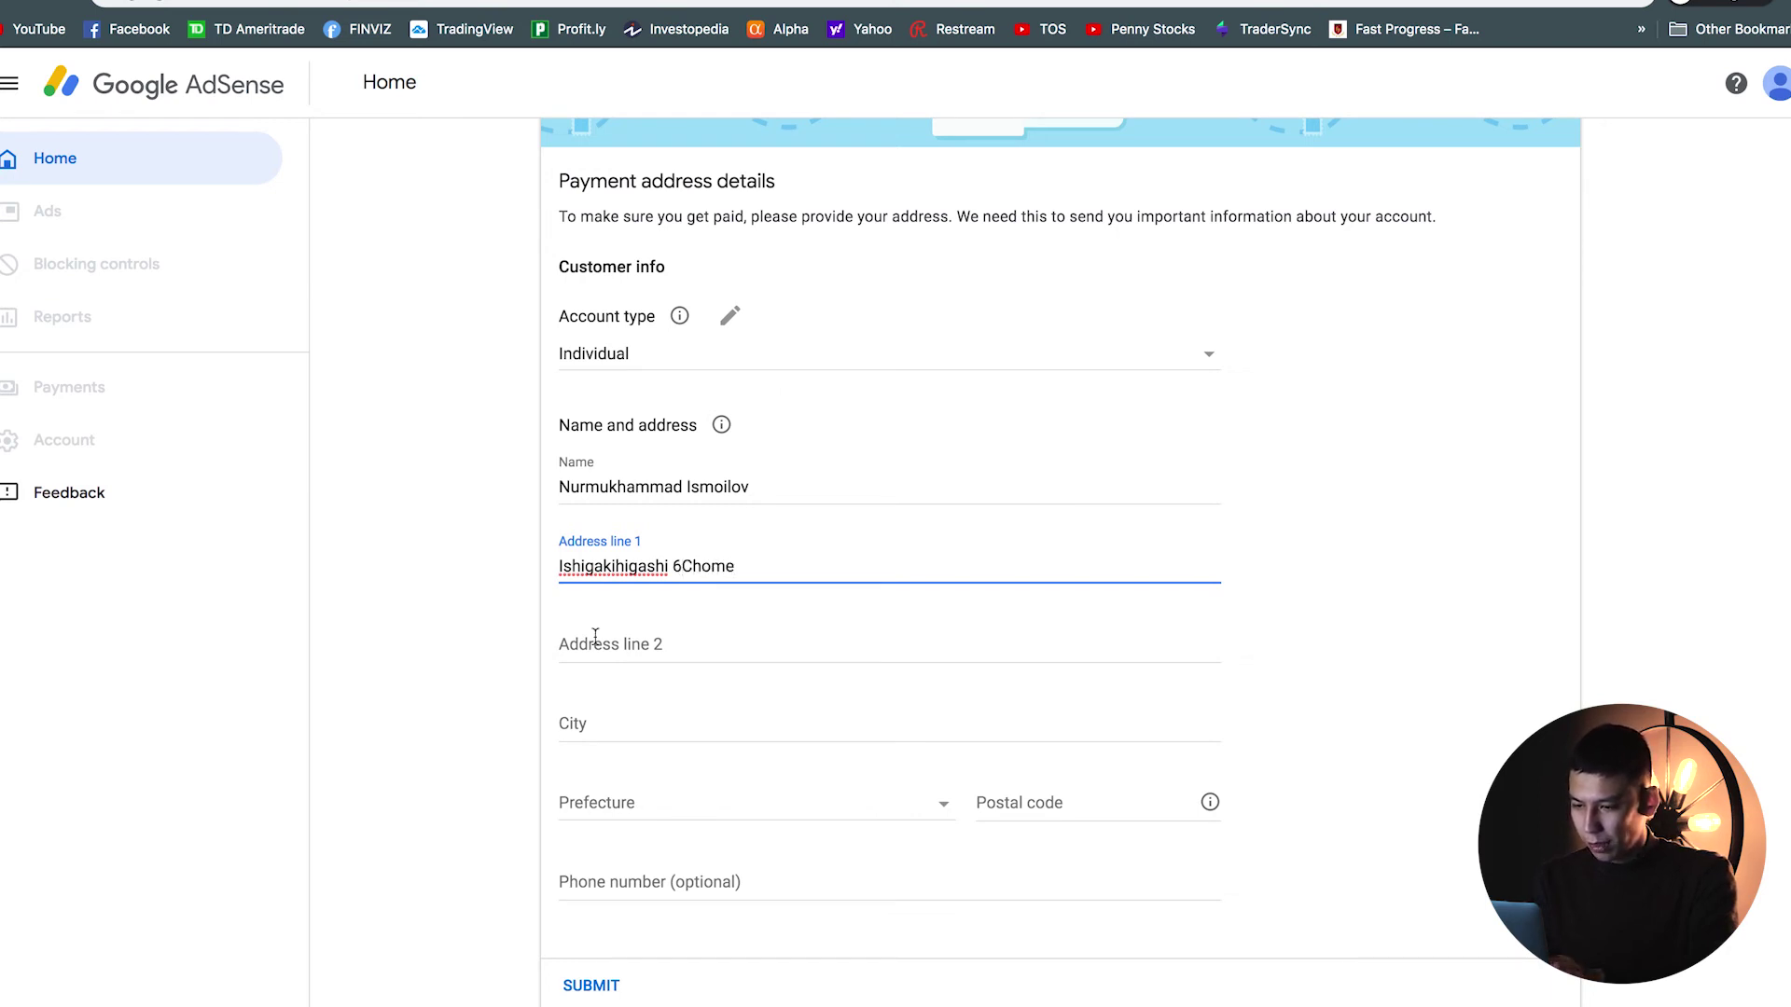
Step: Enter the street address in Address line 1 and the city name, fixing its typo
{"action": "left_click", "coordinate": [599, 643]}
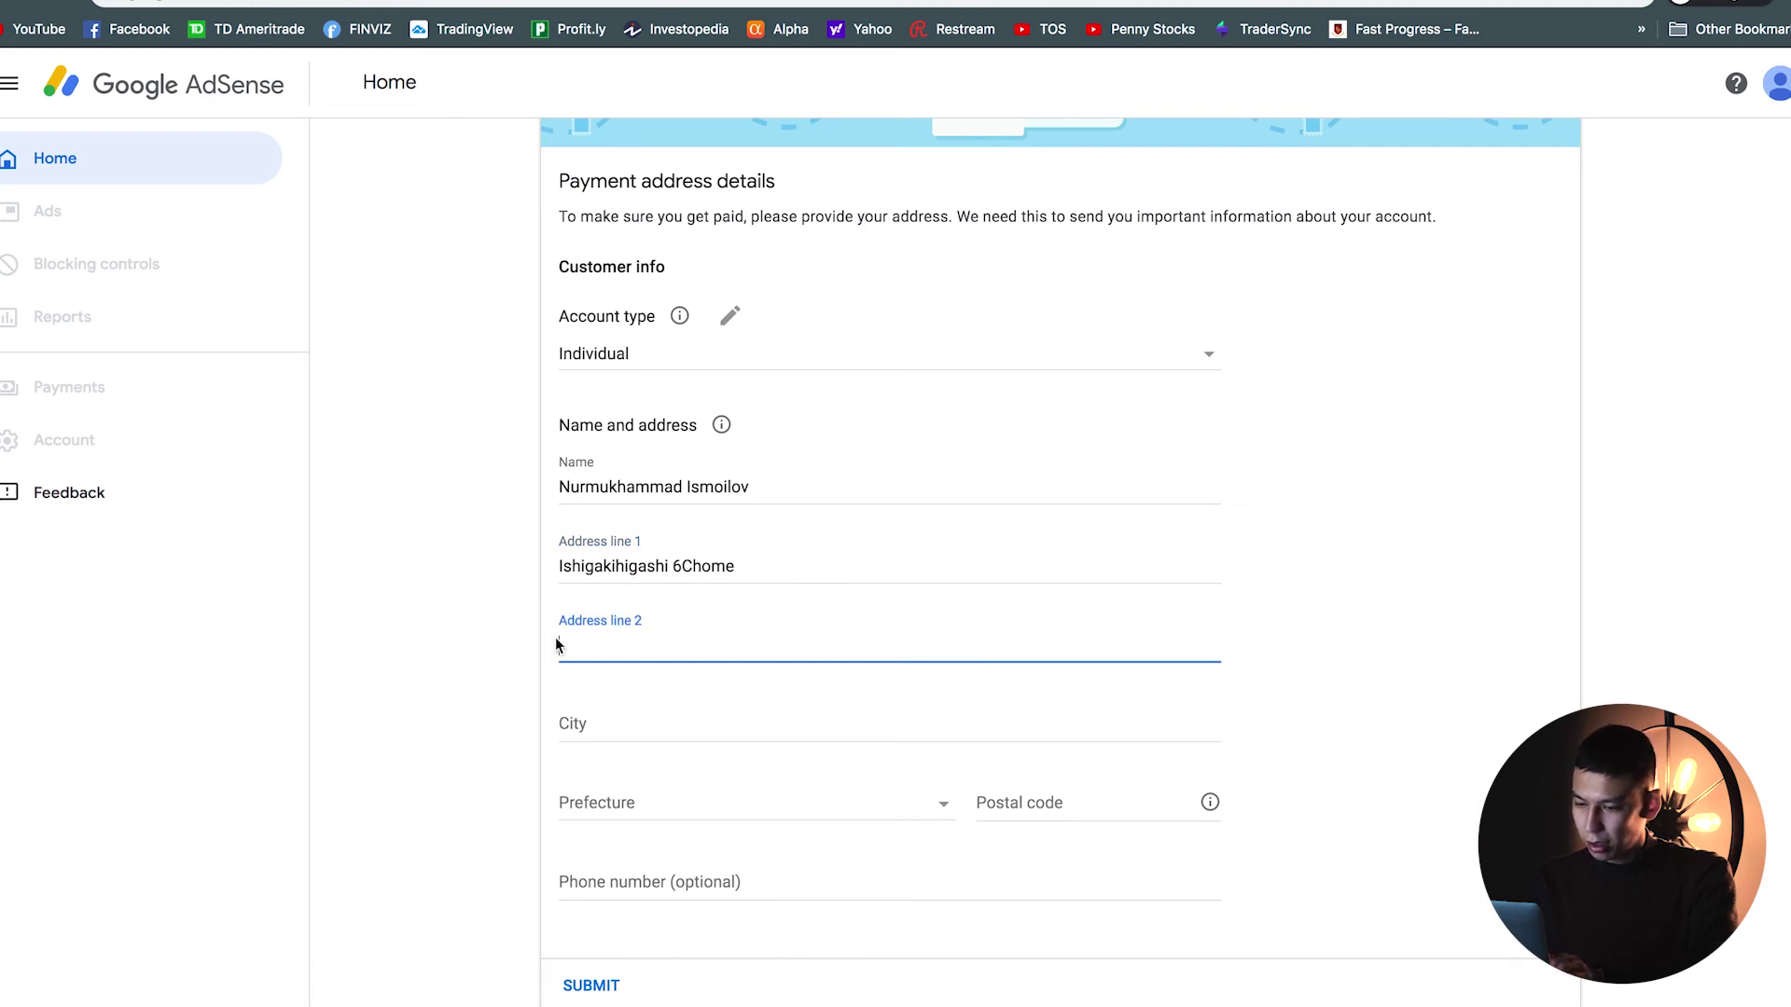
{"action": "left_click", "coordinate": [588, 712]}
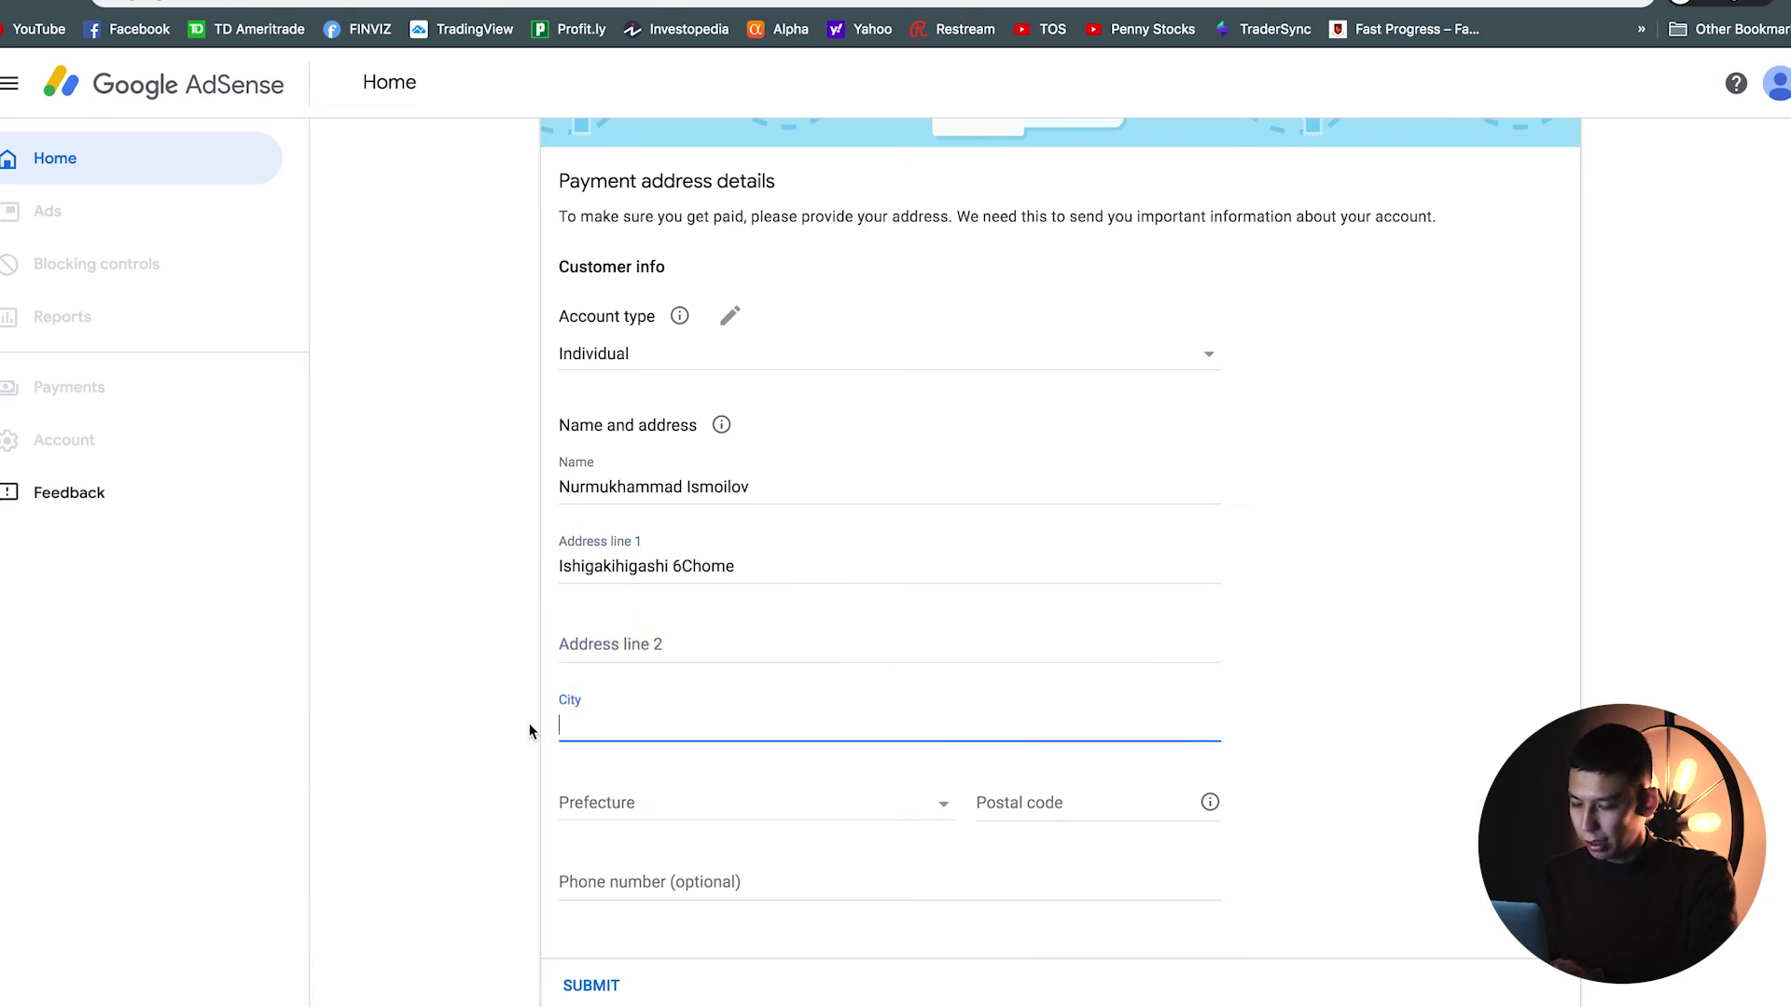
{"action": "type", "text": "Beeppu"}
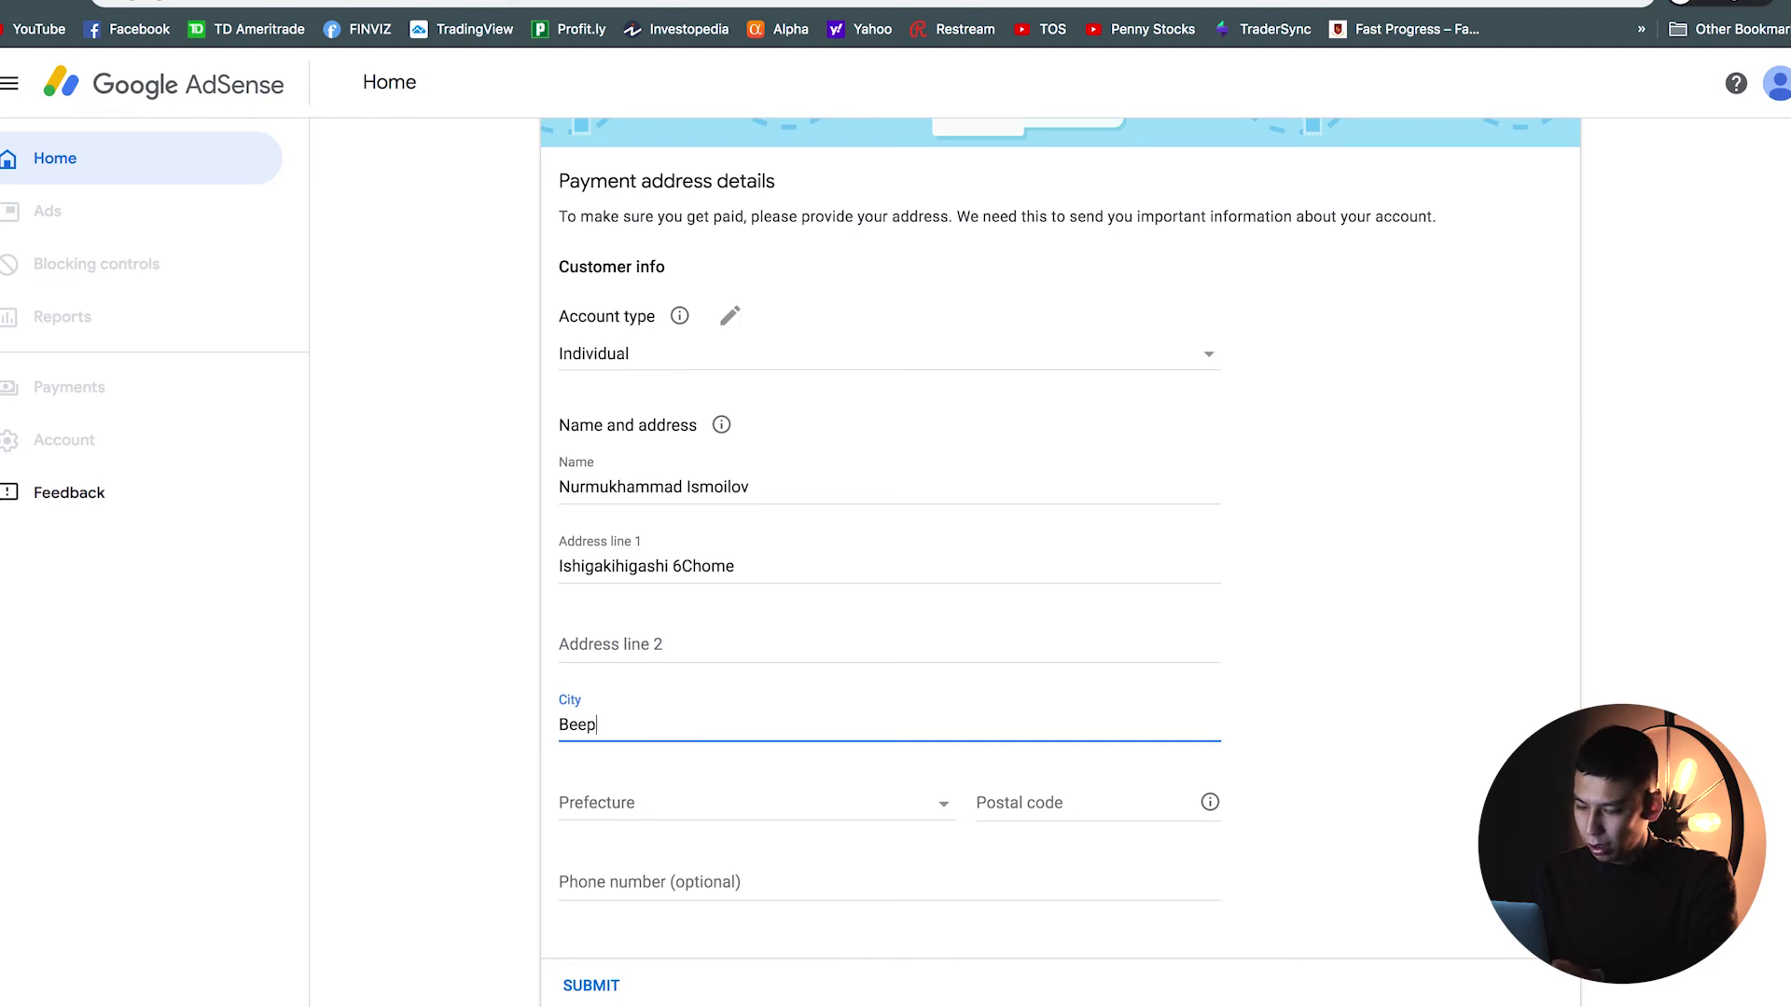
{"action": "key", "text": "Left"}
{"action": "key", "text": "Left"}
{"action": "key", "text": "Left"}
{"action": "key", "text": "BackSpace"}
Step: Select the address's prefecture from the list and enter the postal code
{"action": "left_click", "coordinate": [623, 800]}
{"action": "scroll", "coordinate": [627, 804], "scroll_direction": "down", "scroll_amount": 4}
{"action": "scroll", "coordinate": [627, 804], "scroll_direction": "down", "scroll_amount": 4}
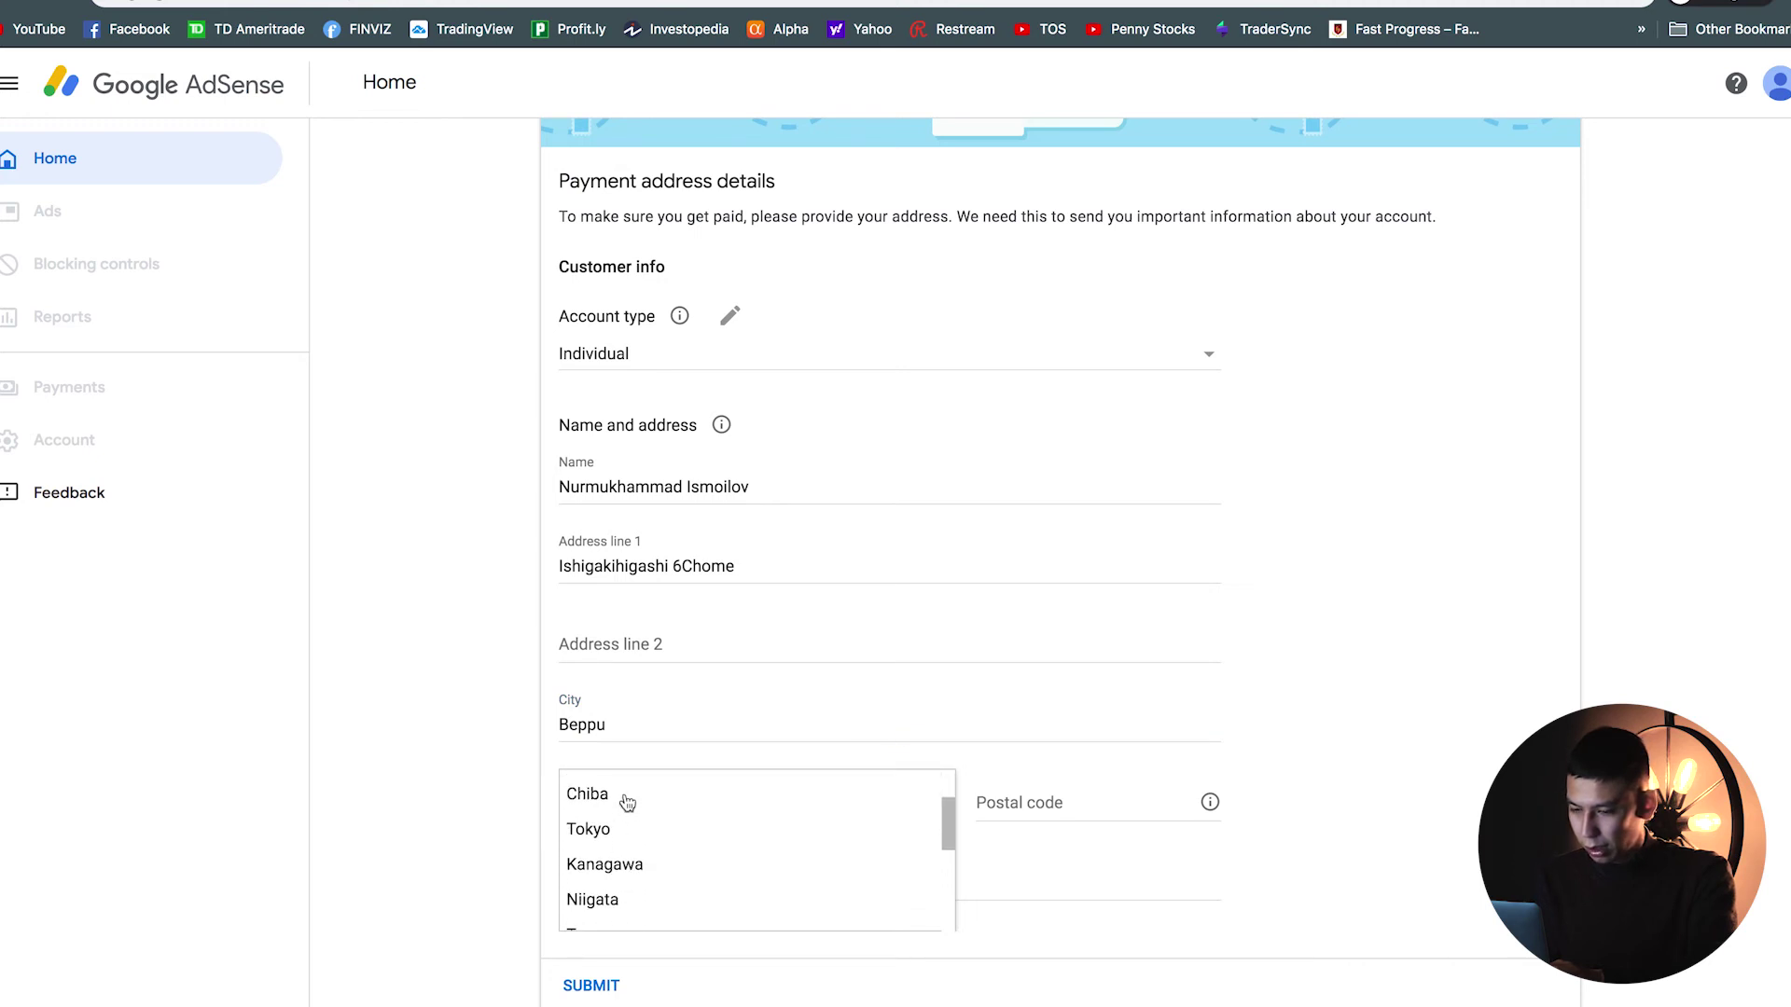
{"action": "scroll", "coordinate": [627, 804], "scroll_direction": "down", "scroll_amount": 6}
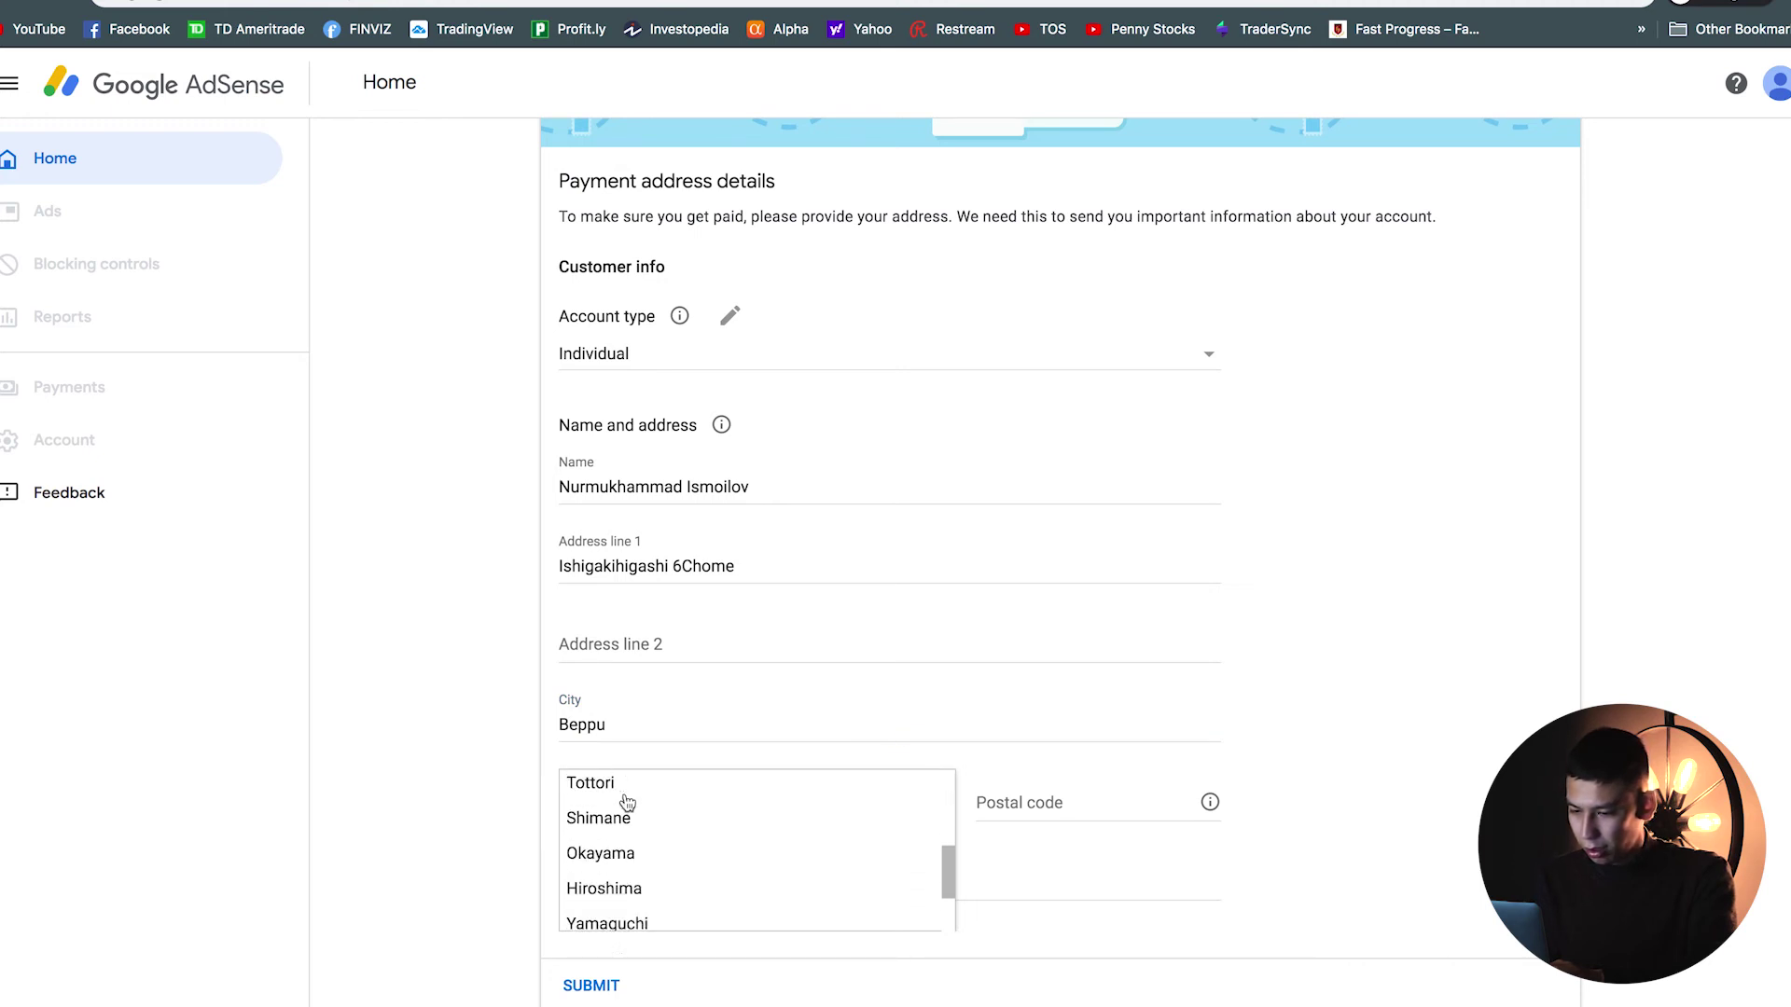
{"action": "scroll", "coordinate": [627, 804], "scroll_direction": "down", "scroll_amount": 7}
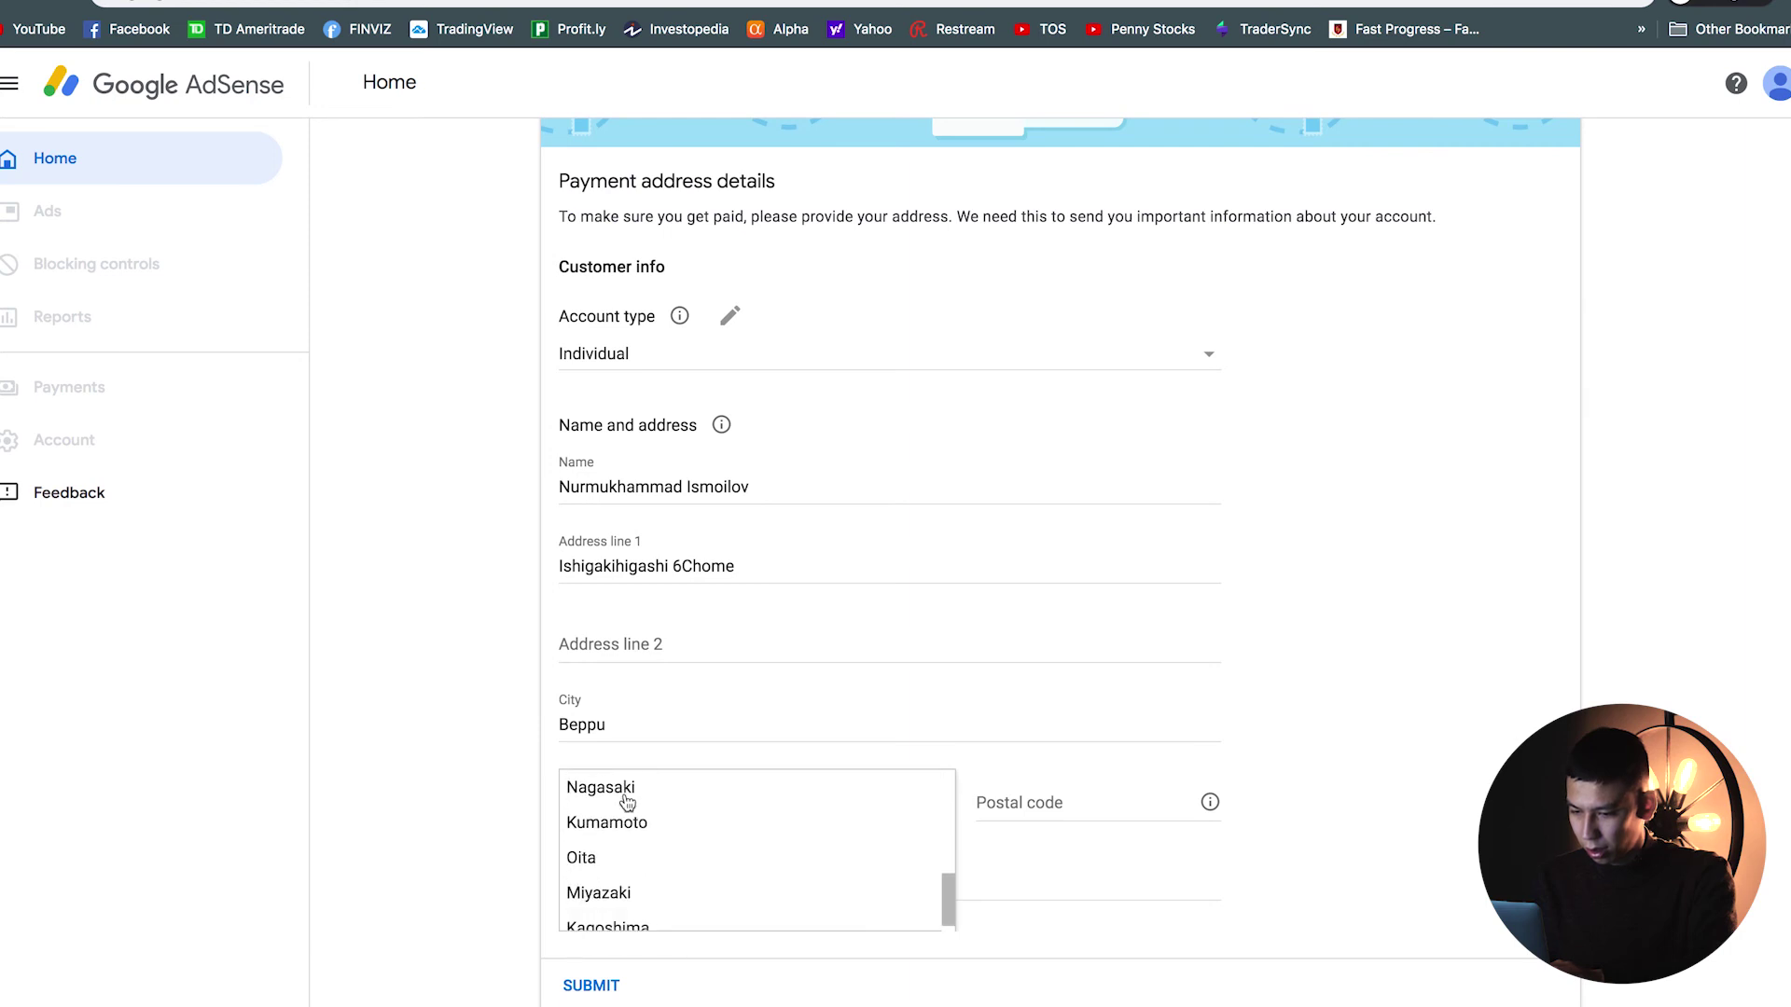
{"action": "left_click", "coordinate": [615, 800]}
{"action": "left_click", "coordinate": [1052, 800]}
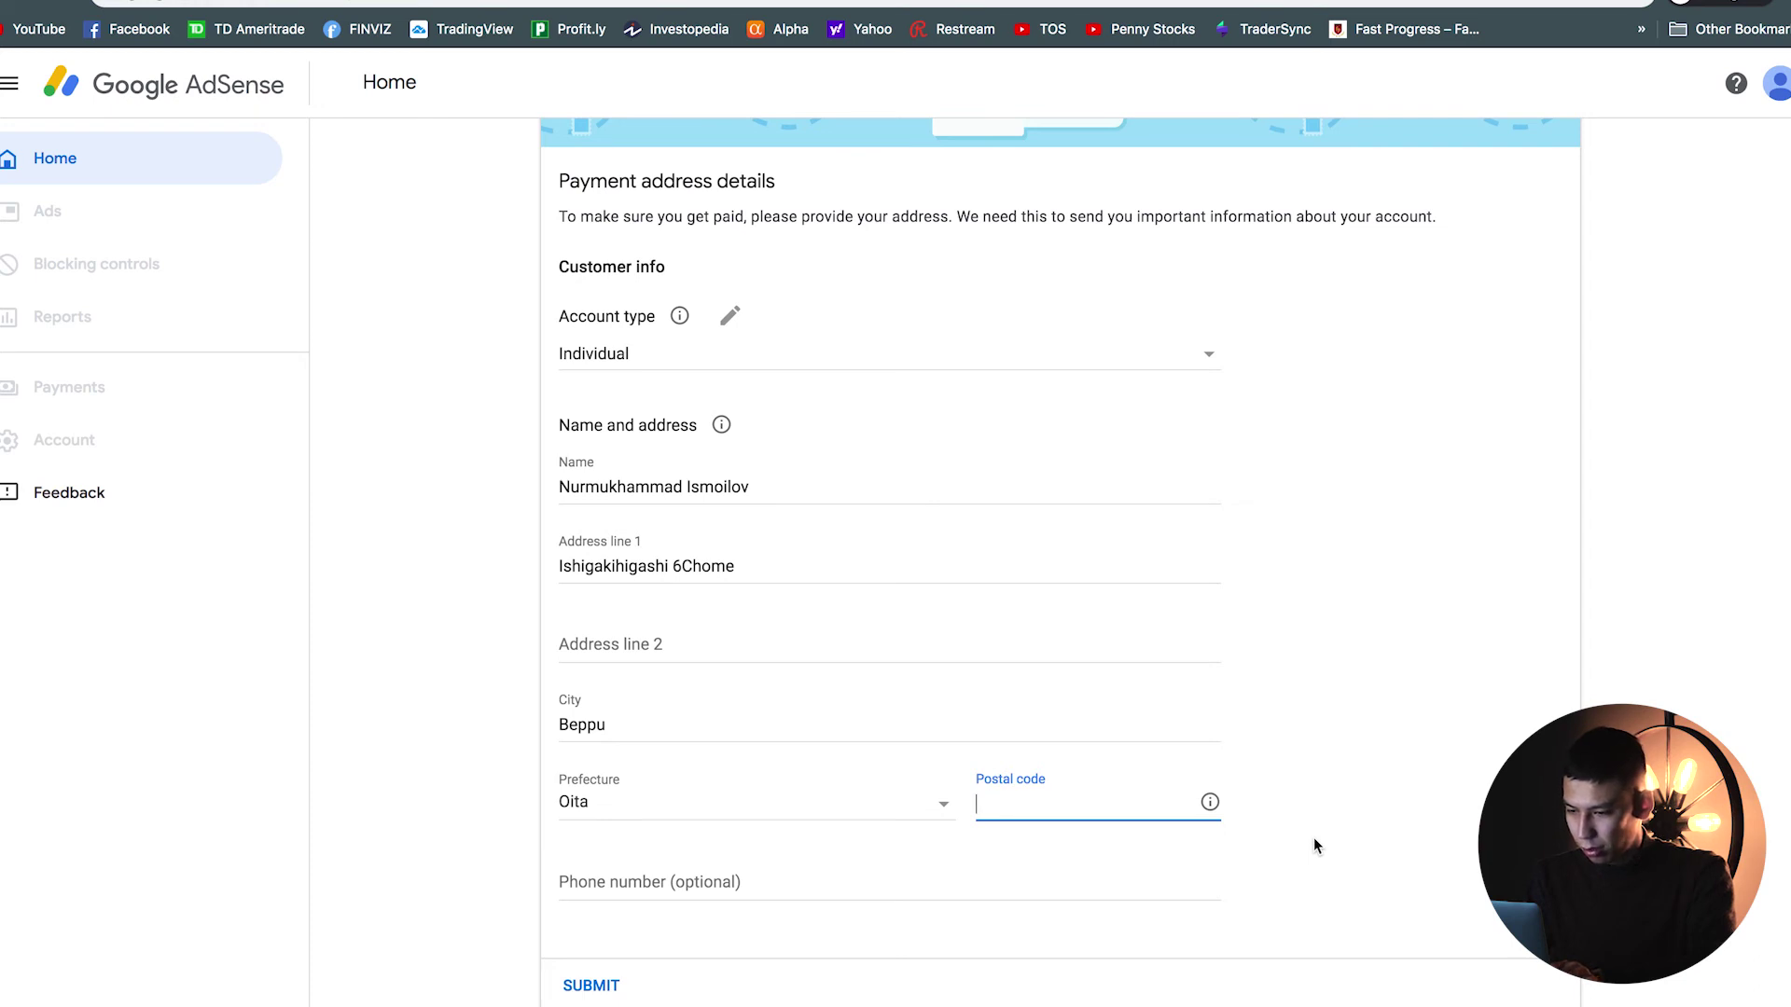
{"action": "type", "text": "87"}
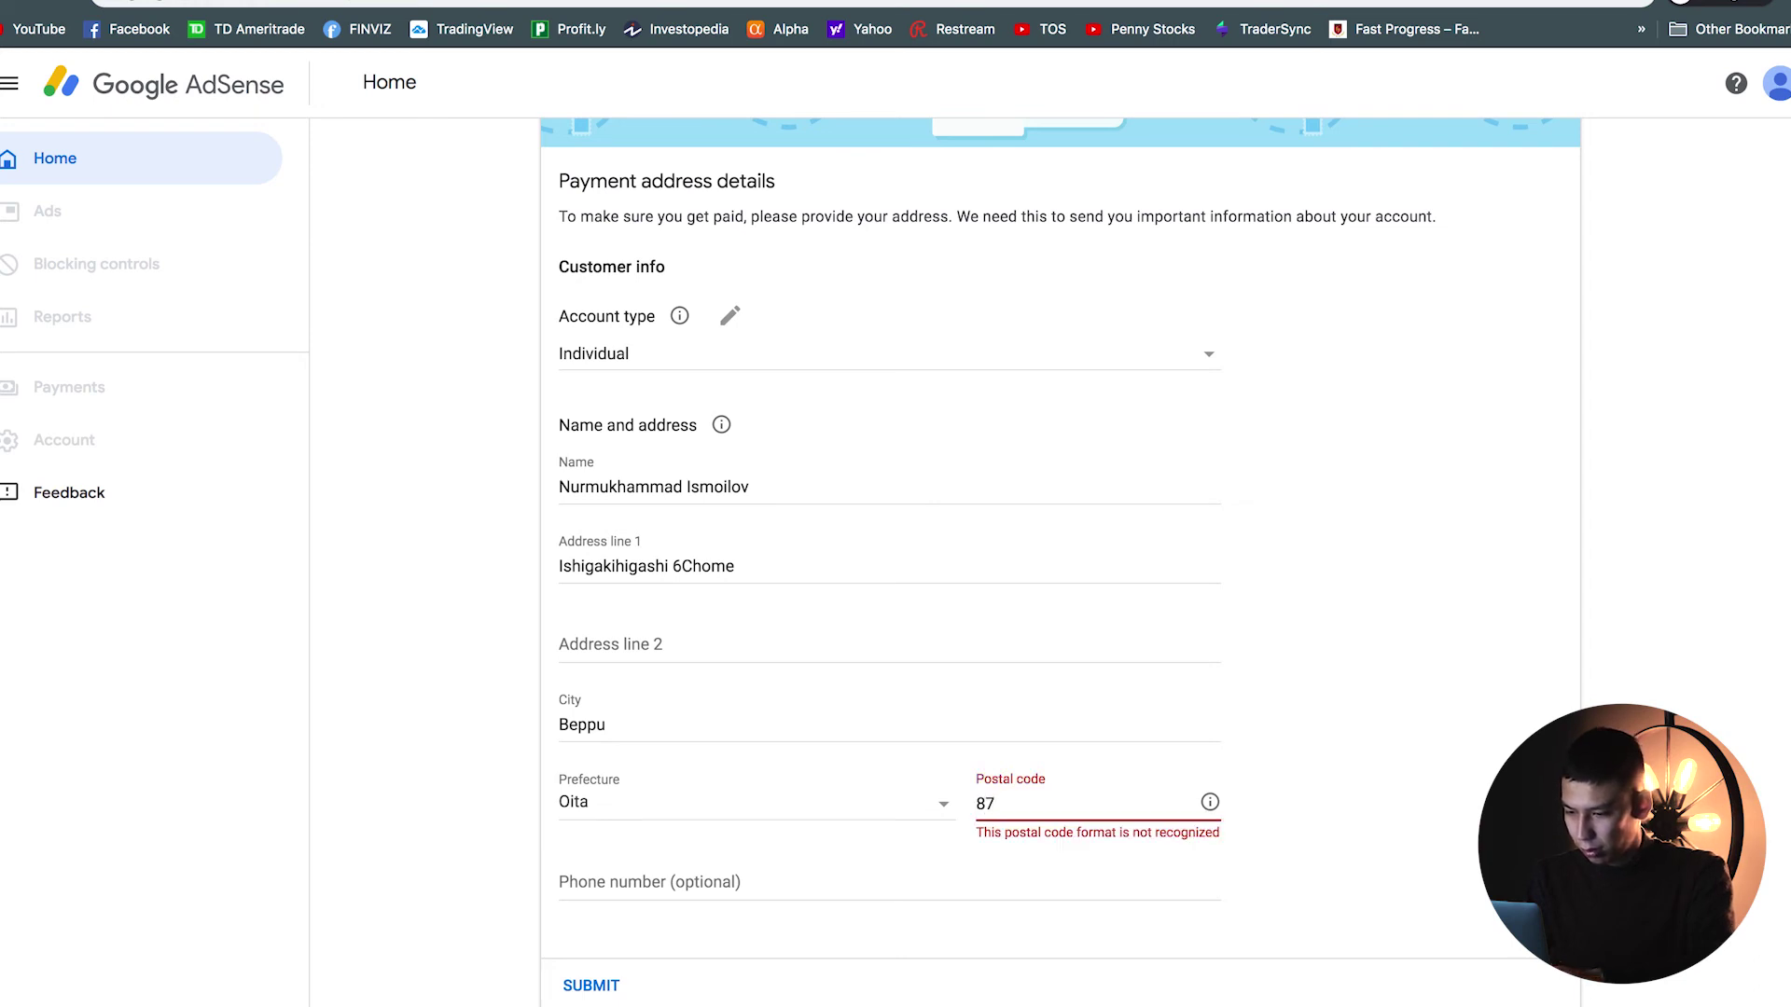
{"action": "type", "text": "40011"}
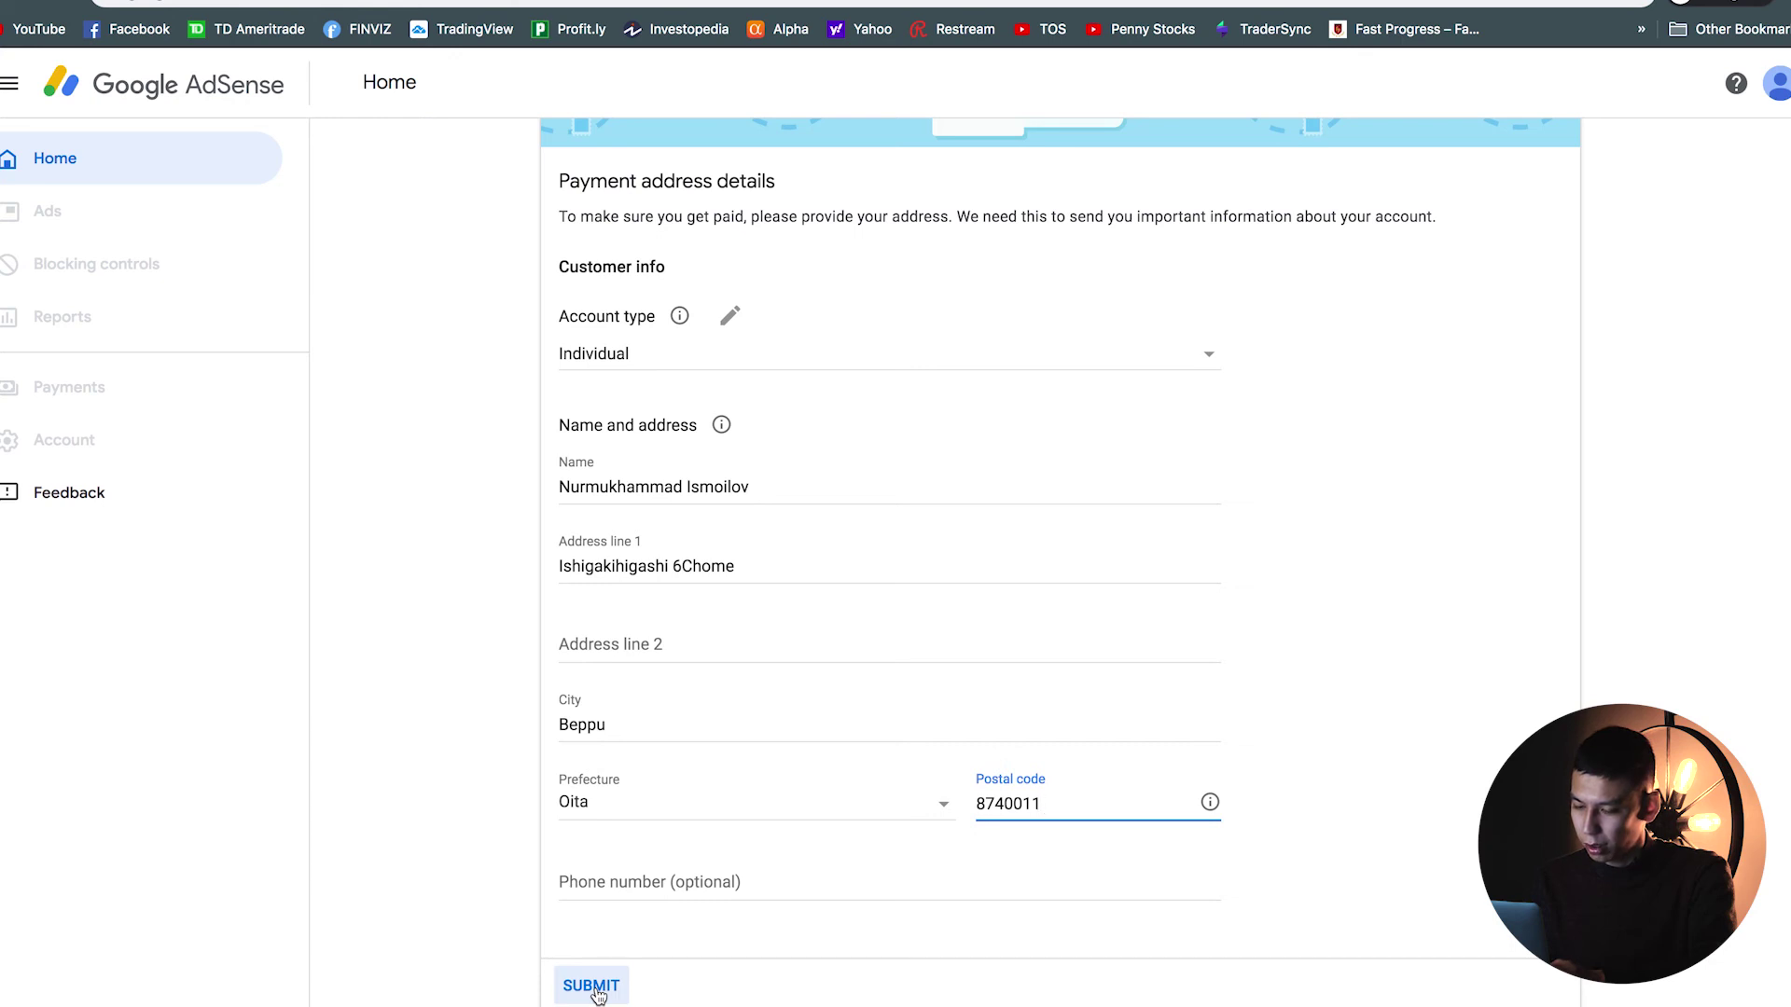
Step: Submit the payment address and confirm the AdSense code is pasted into the site
{"action": "left_click", "coordinate": [593, 987]}
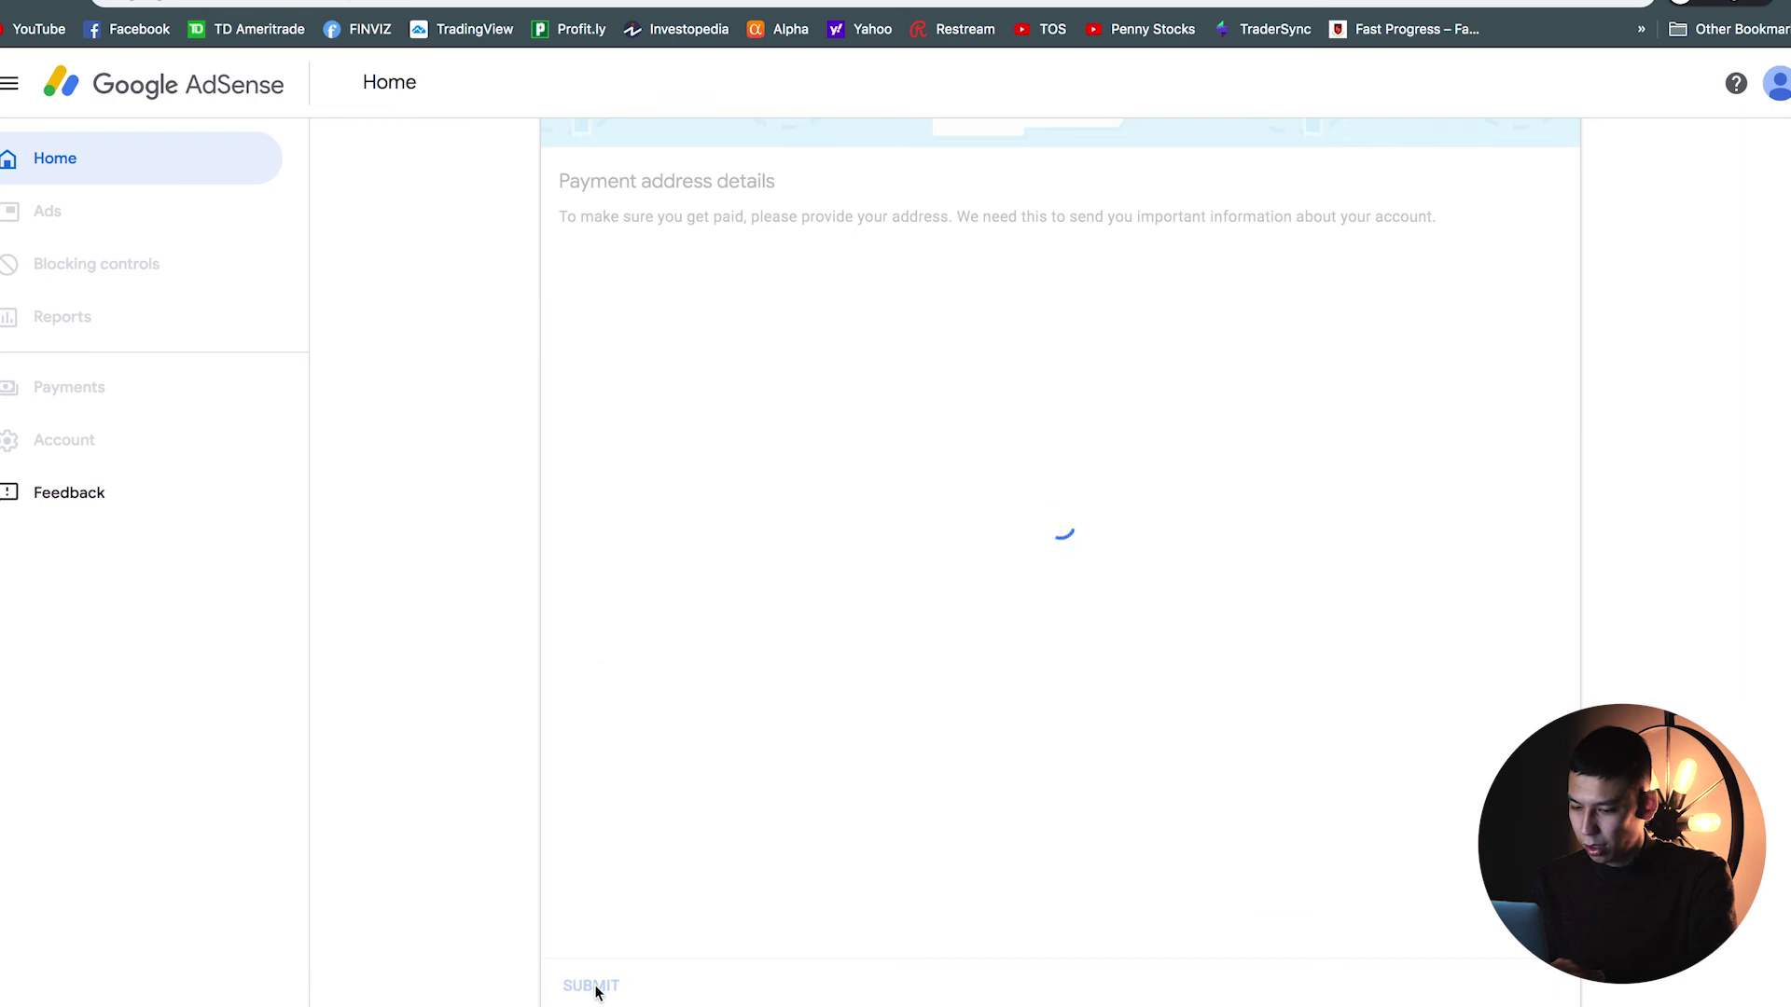
{"action": "scroll", "coordinate": [528, 963], "scroll_direction": "down", "scroll_amount": 1}
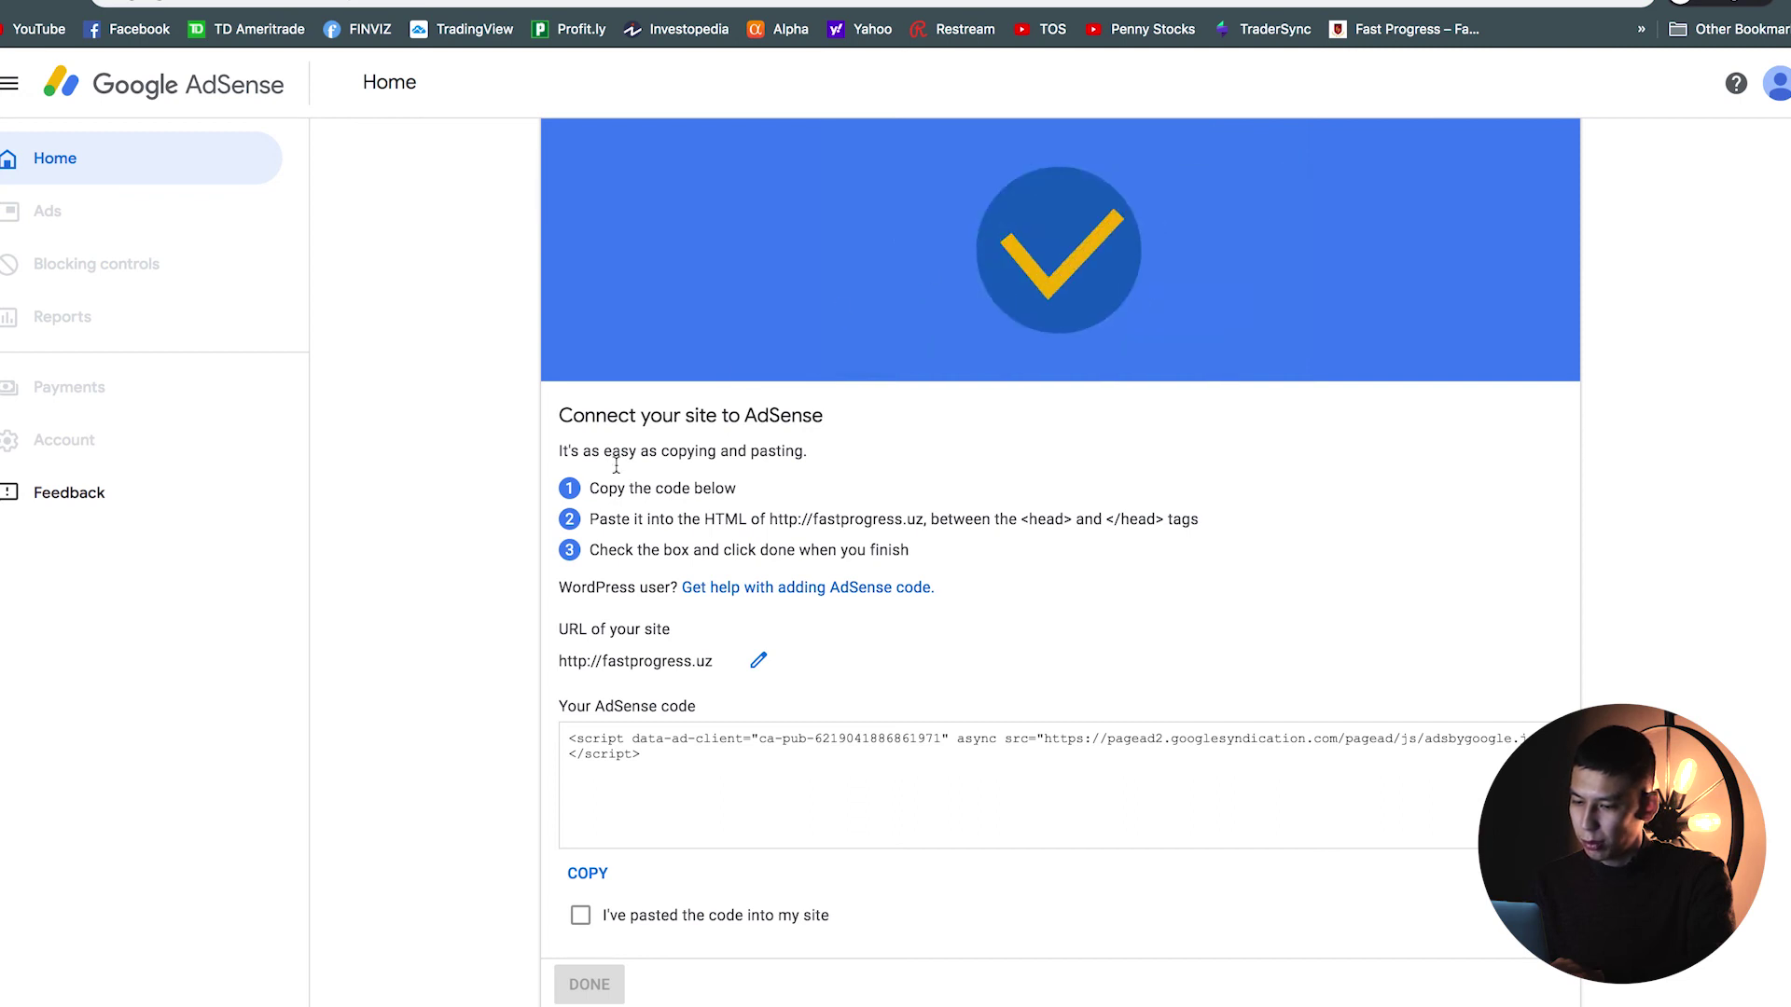
{"action": "left_click", "coordinate": [582, 918]}
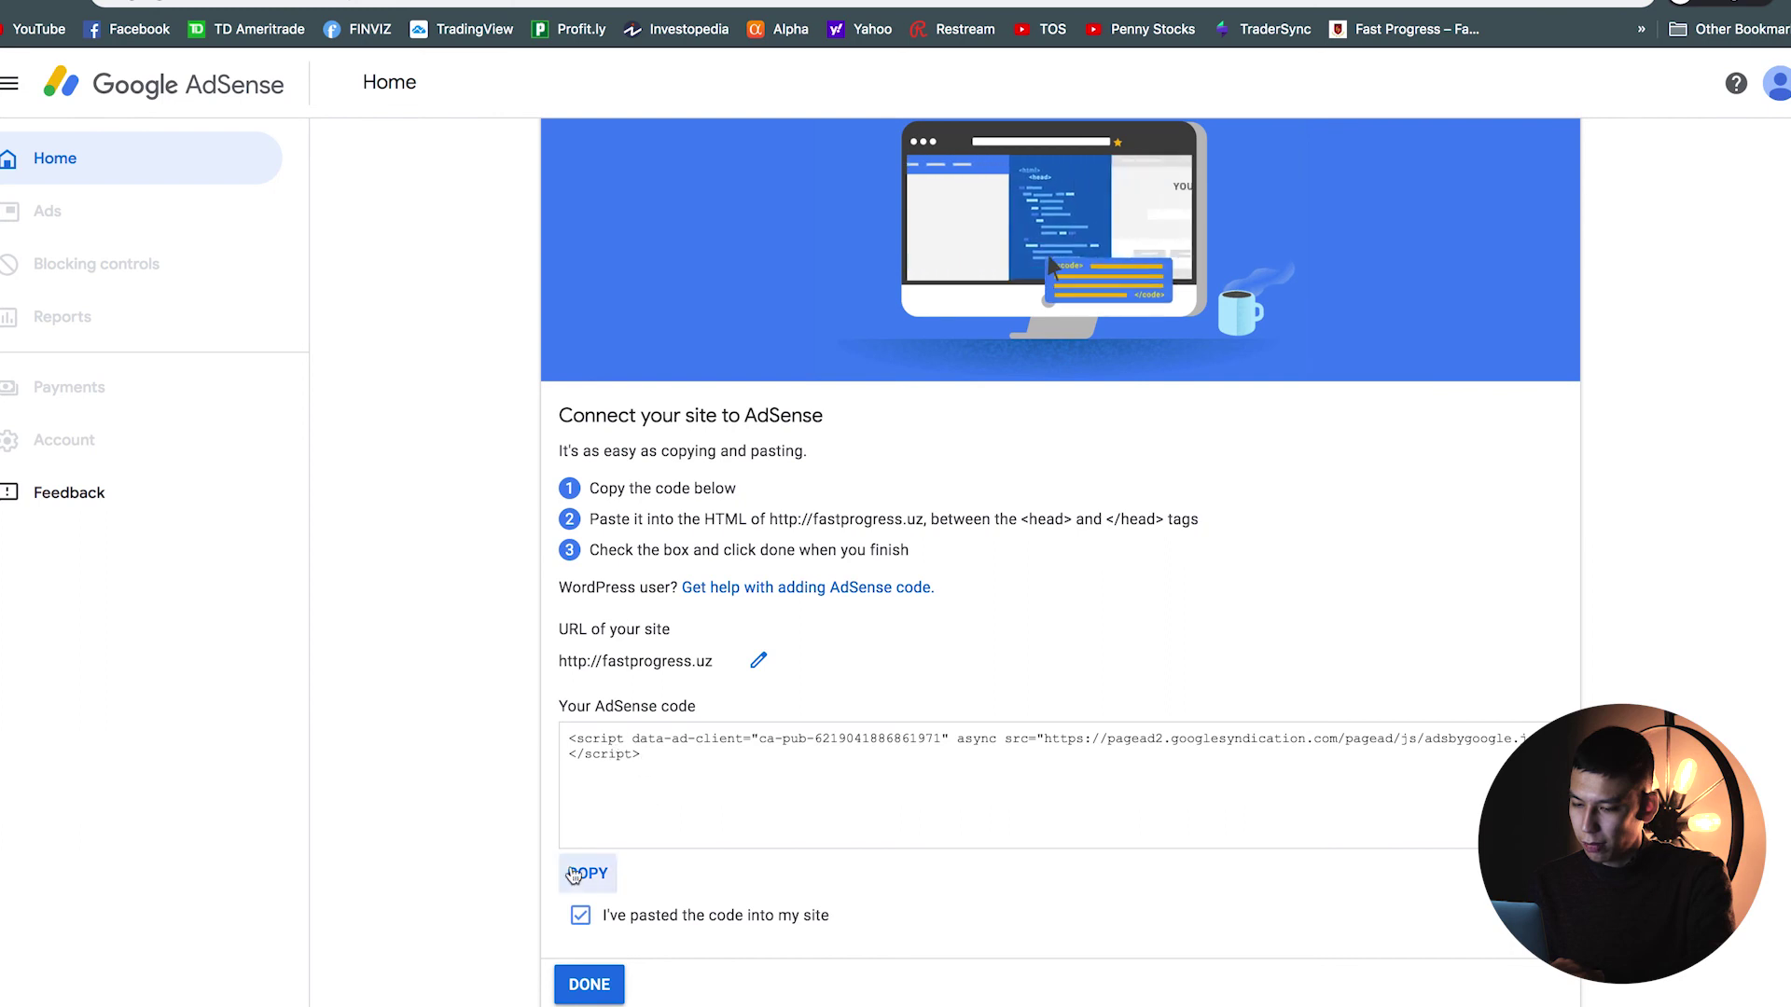
Step: Finish the Connect your site step so AdSense starts reviewing the site
{"action": "left_click", "coordinate": [588, 984]}
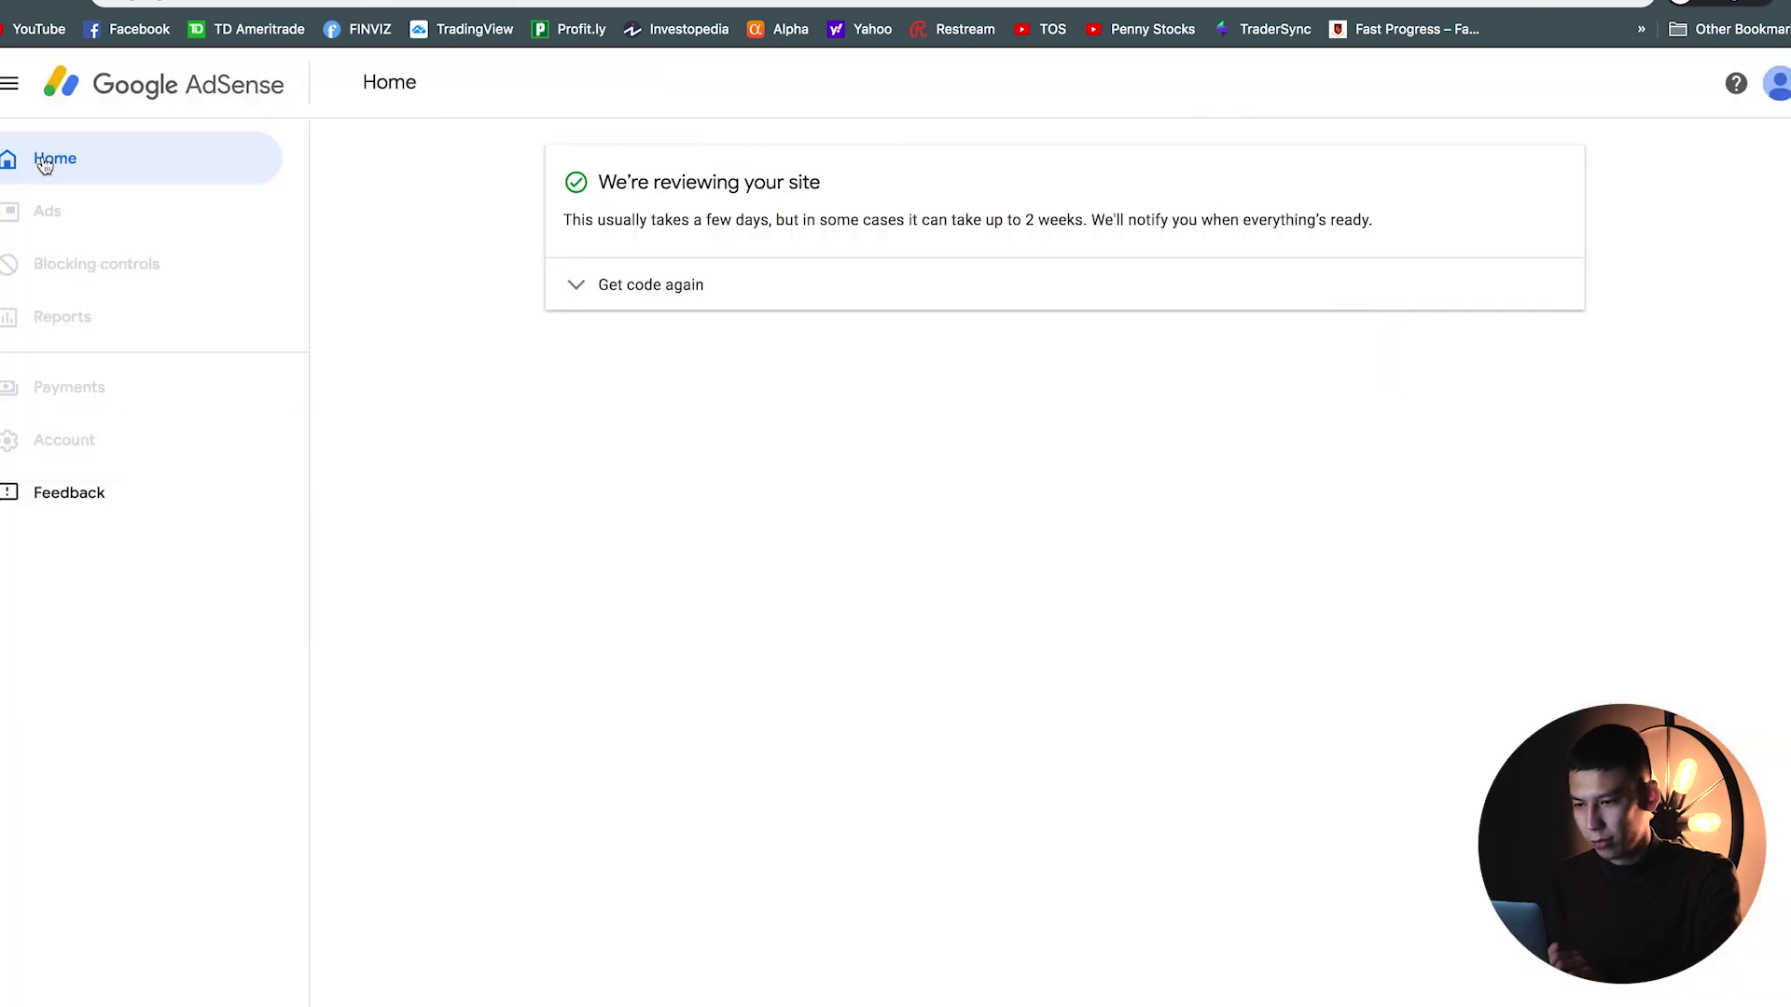